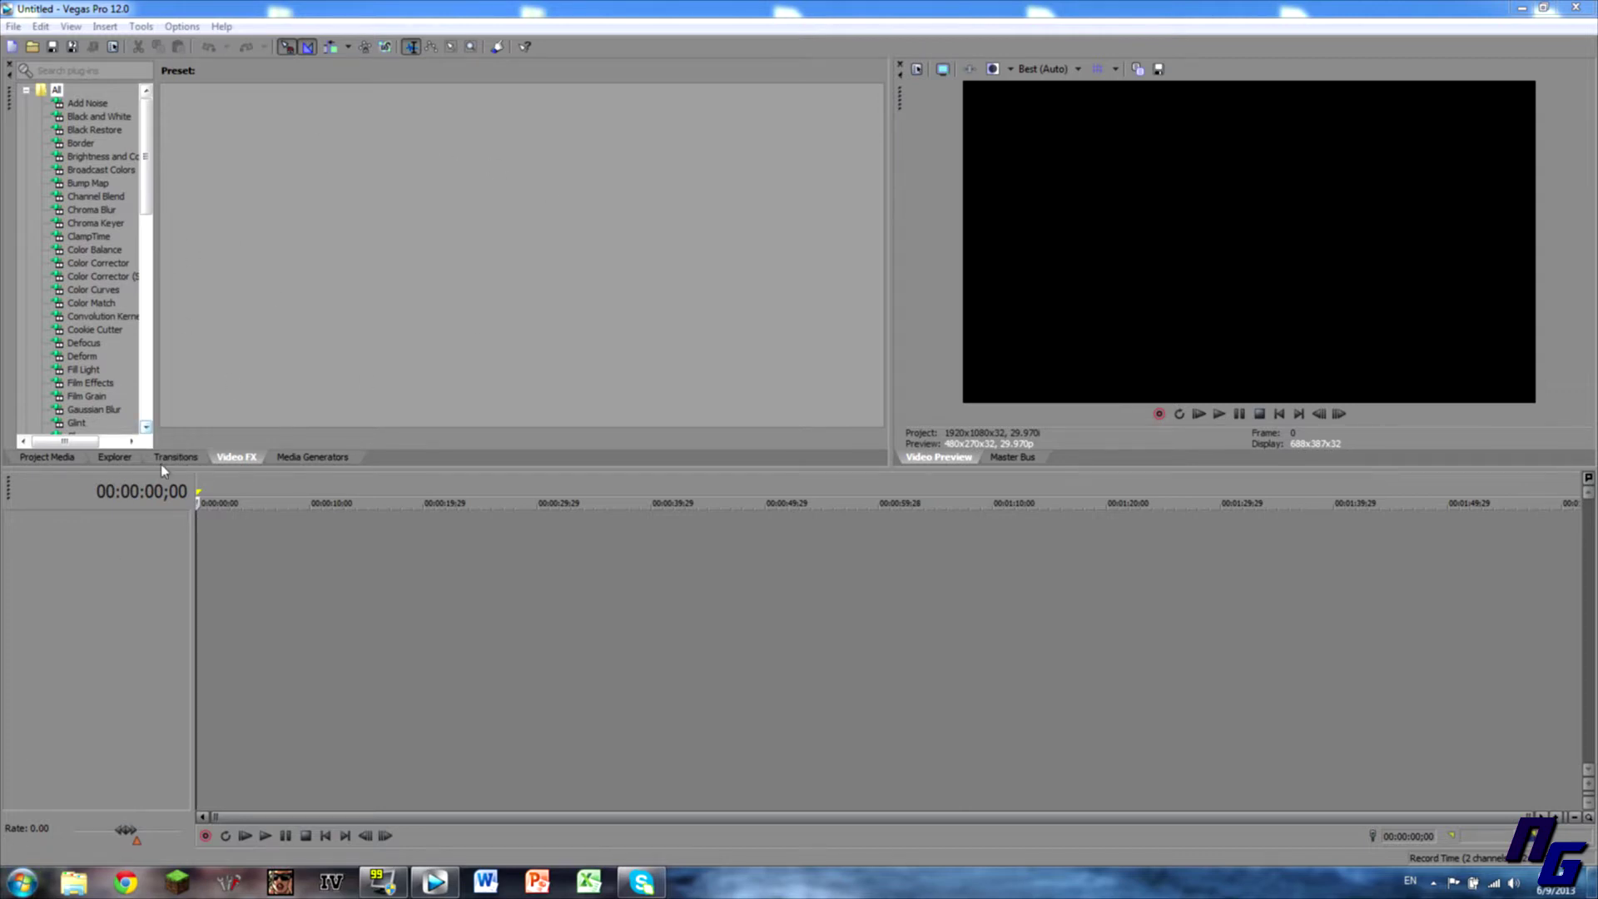
- Add the 5 man OS(mw2) video from the Downloads folder on drive D to the start of the timeline
click(115, 456)
scroll(228, 189, up, 3)
scroll(221, 259, down, 2)
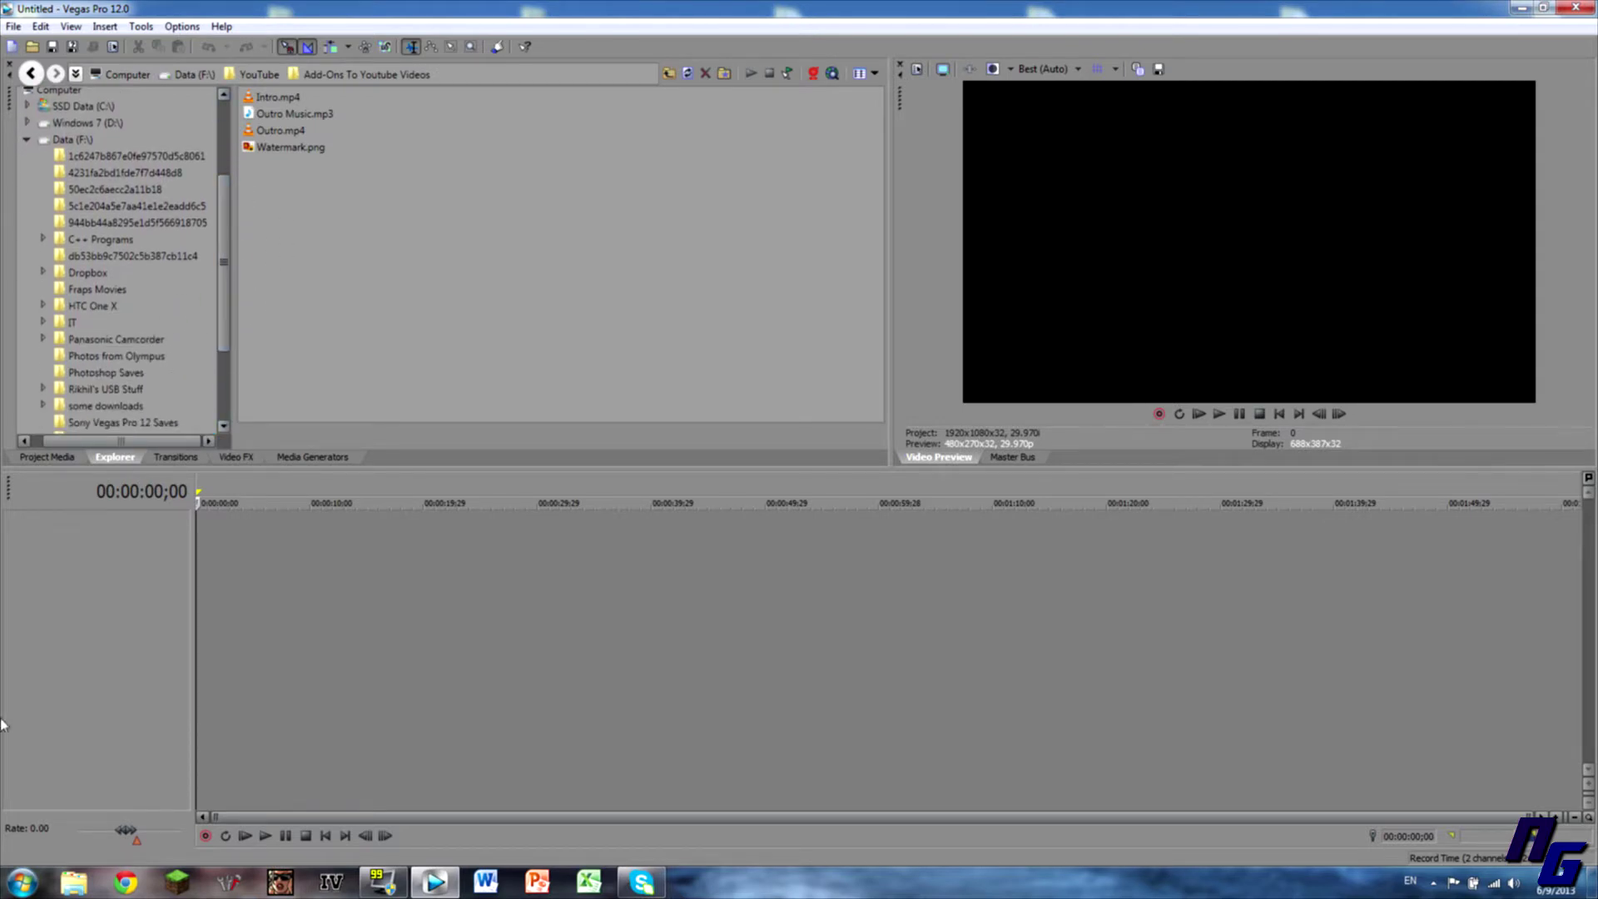
click(22, 882)
click(246, 631)
double_click(1086, 308)
double_click(847, 382)
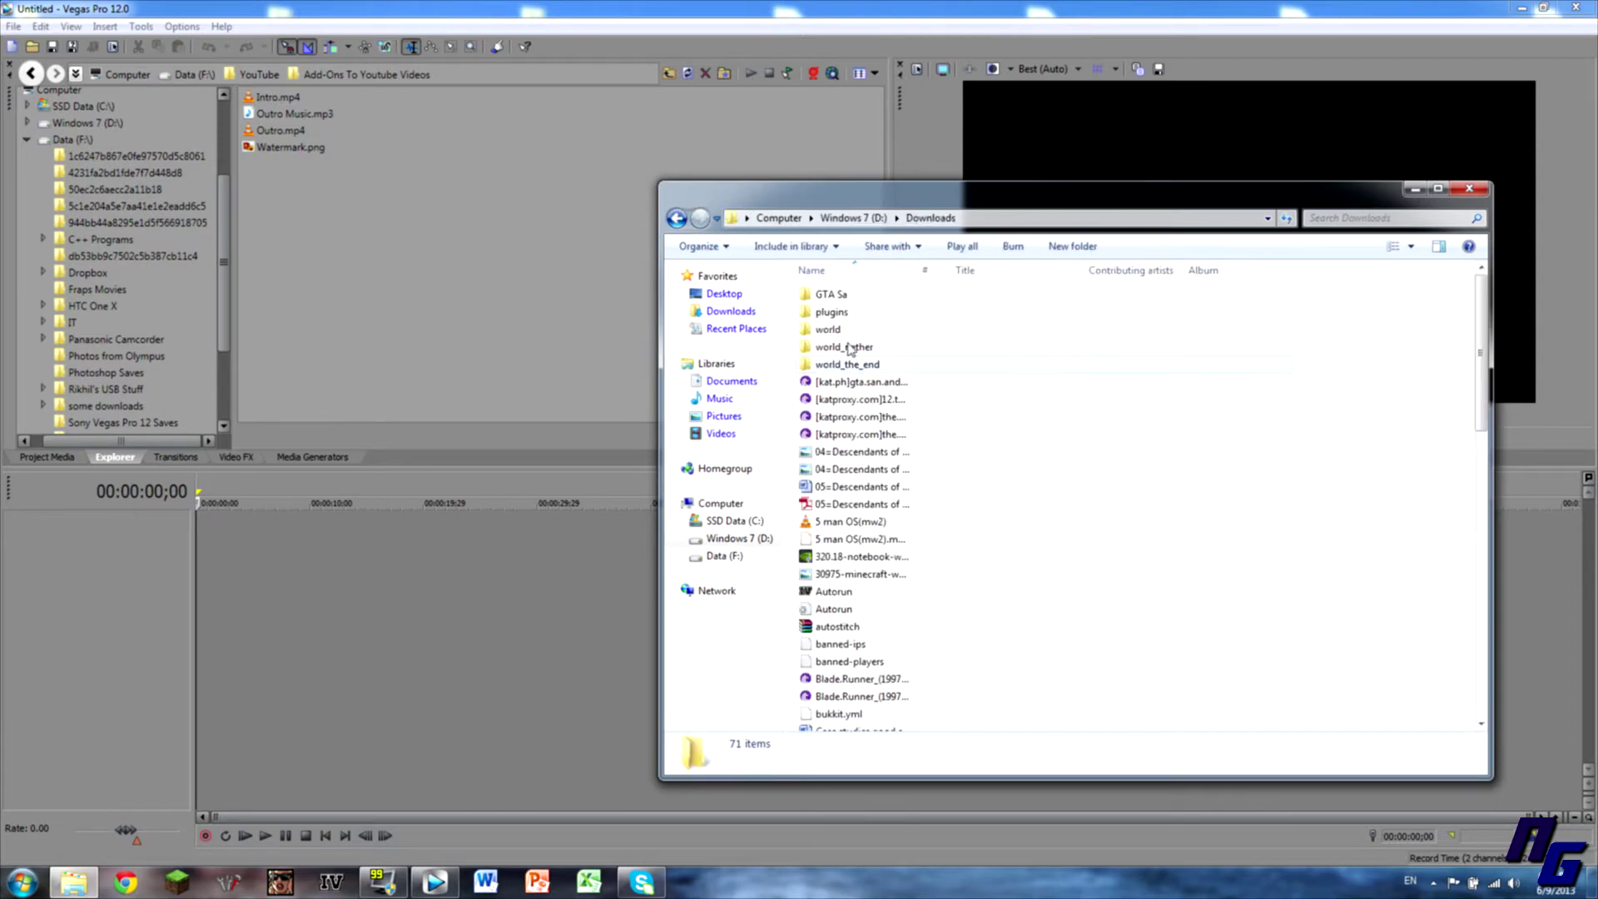
click(860, 489)
click(862, 505)
drag(866, 522, 177, 641)
- Add the Modestep "Sunlight (2011)" MP3 from Downloads as a new audio track at the timeline start, and close the folder window
key(alt+Left)
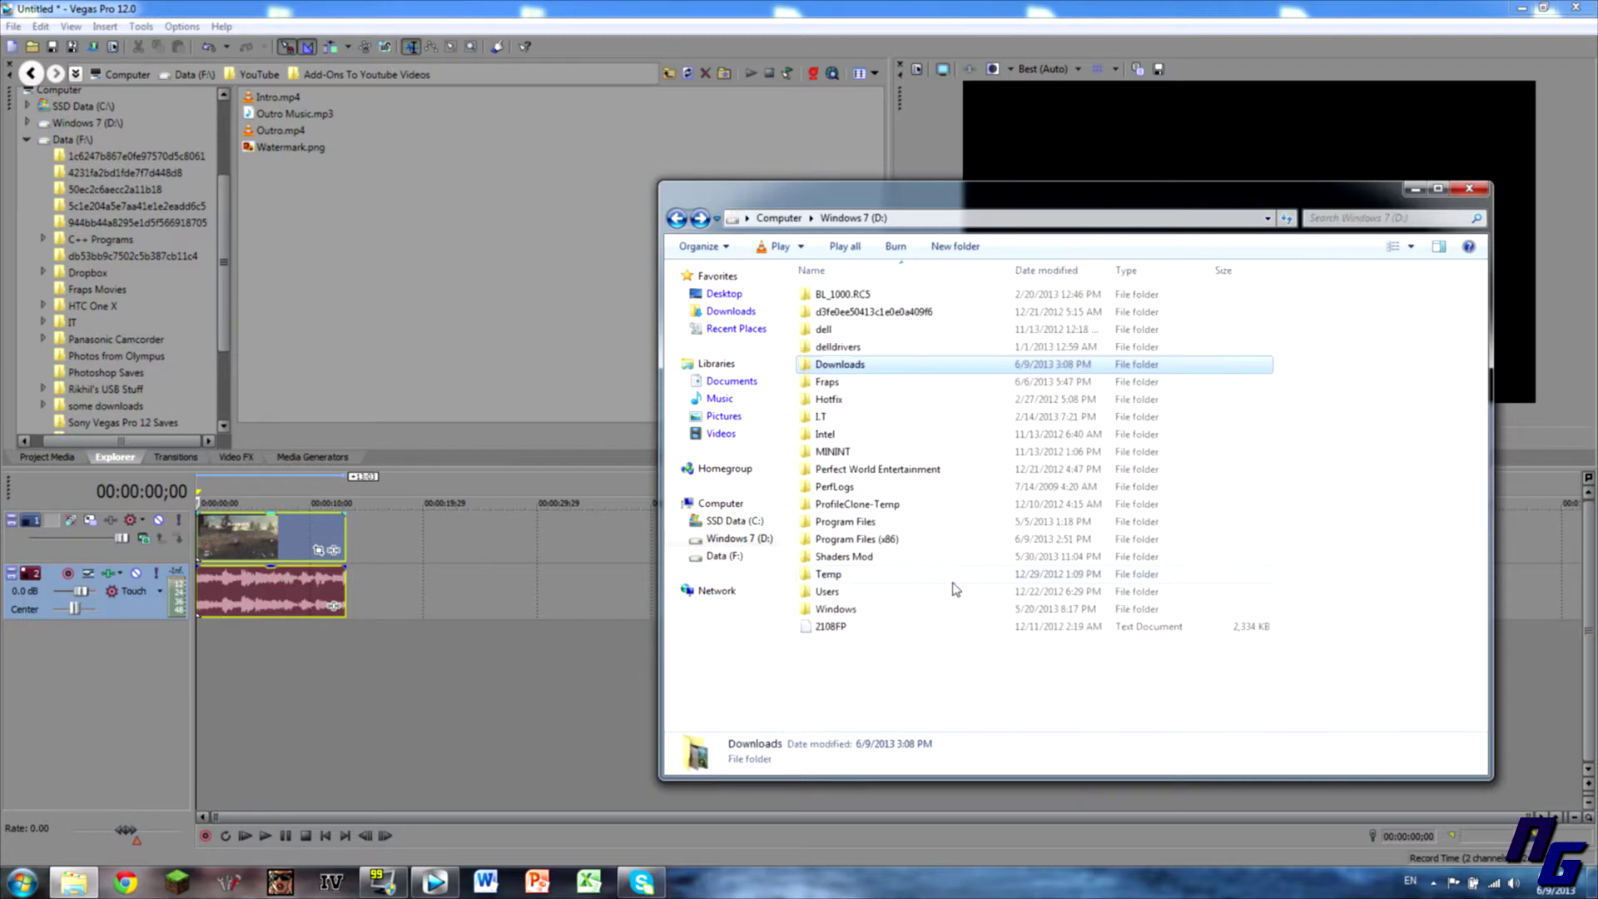
key(alt+Right)
scroll(941, 606, down, 5)
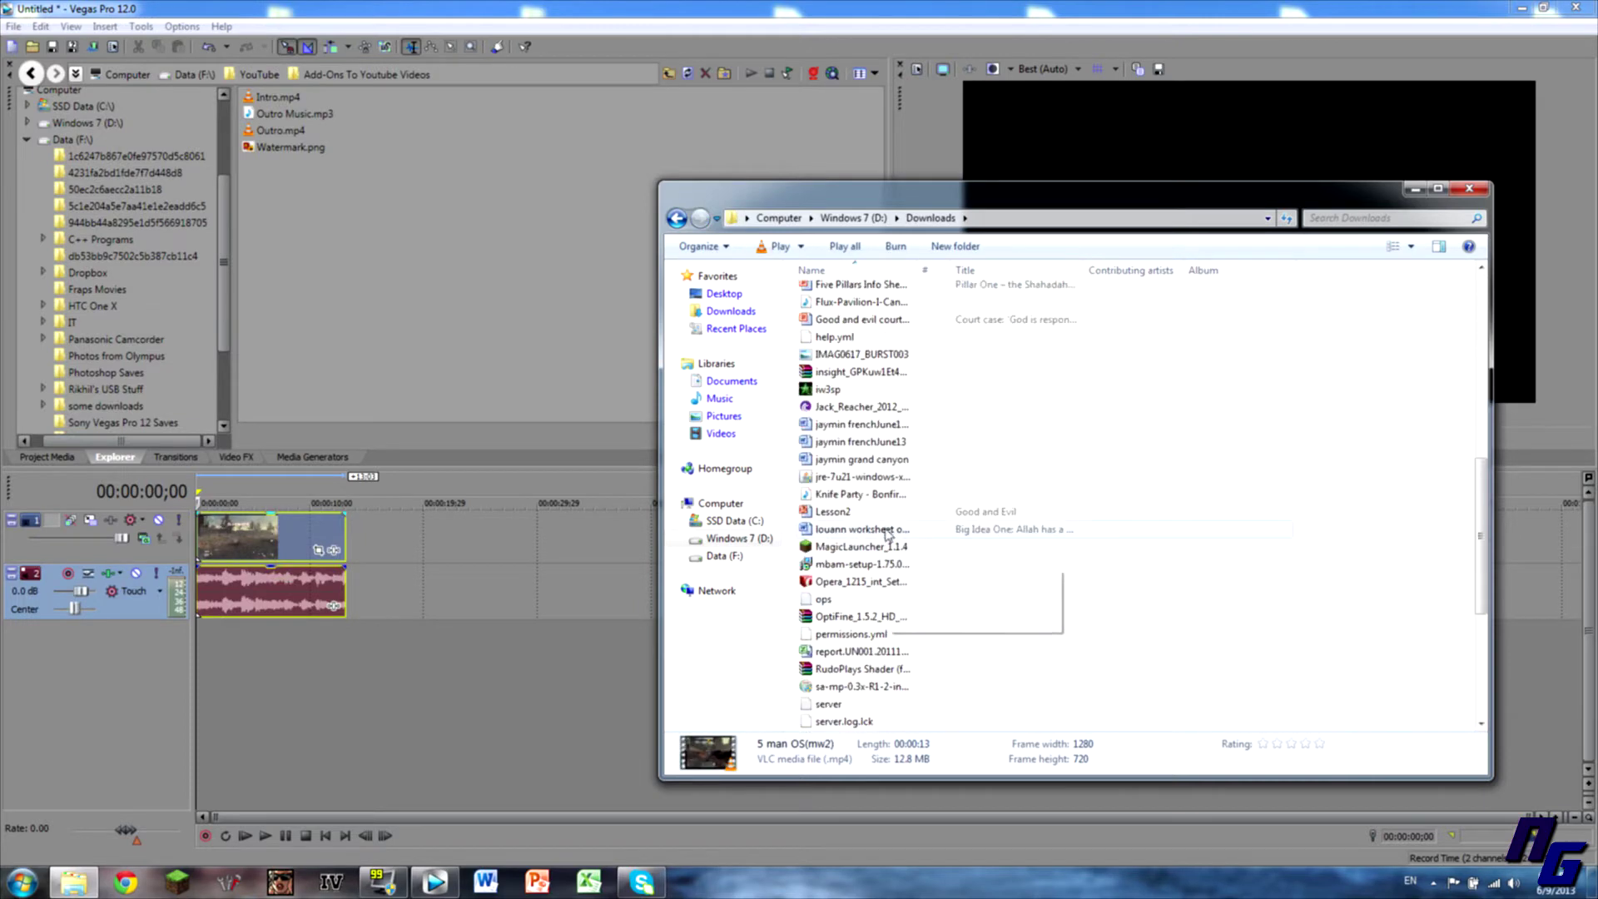
scroll(890, 634, down, 5)
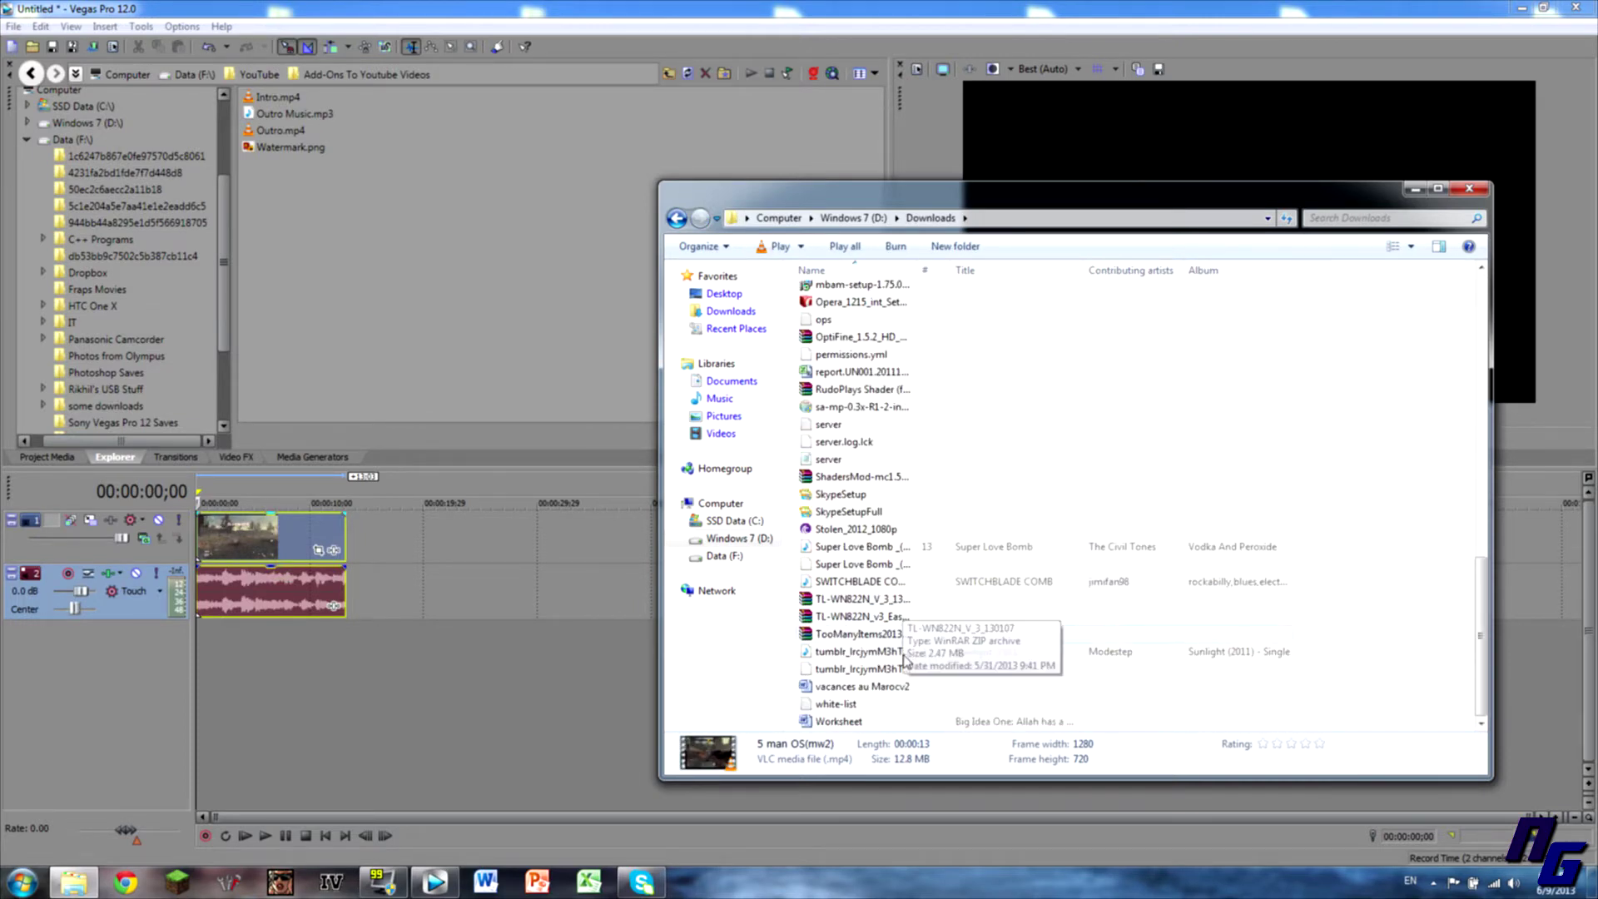
click(889, 653)
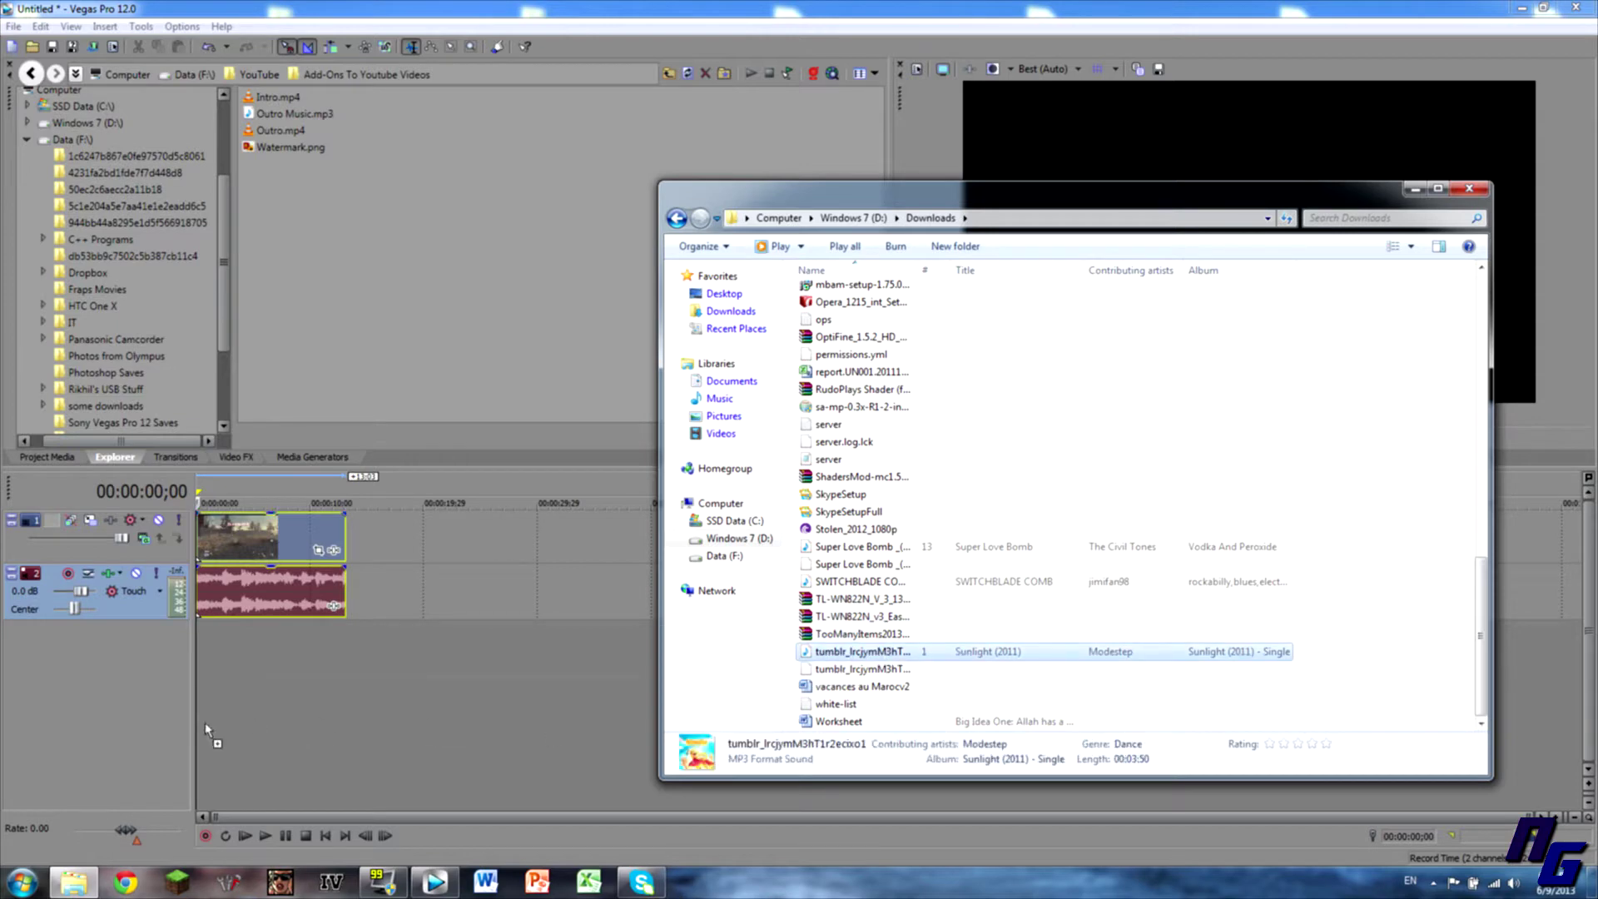
drag(204, 722, 199, 722)
click(1383, 185)
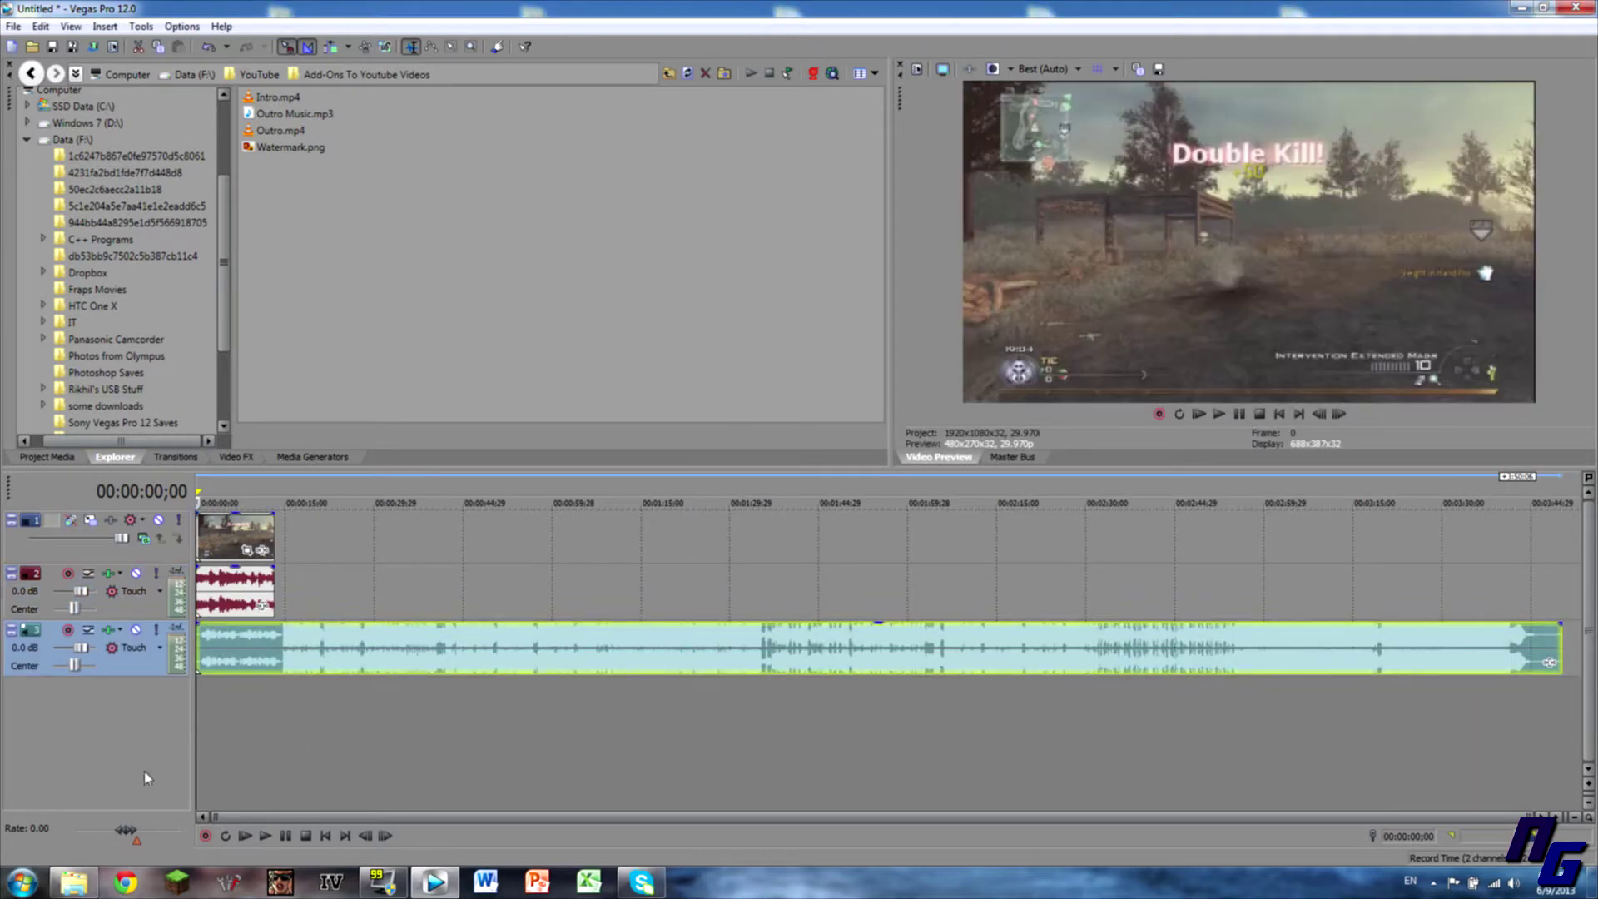
key(alt+Tab)
click(1470, 190)
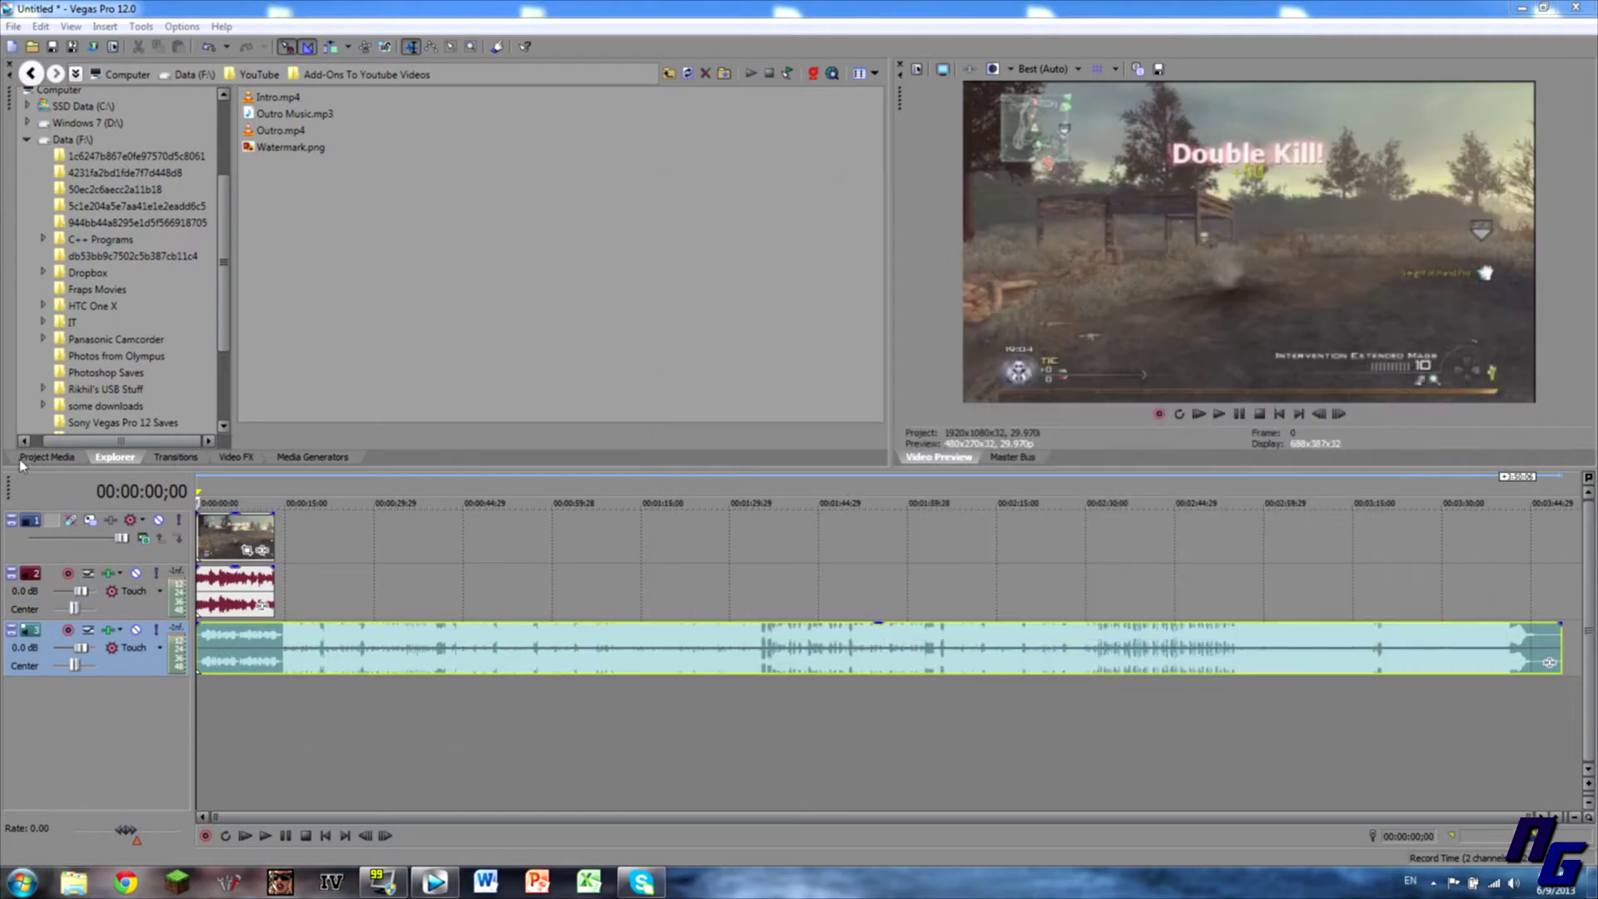
- Examine the playback and resample switches in the video clip's properties
right_click(223, 537)
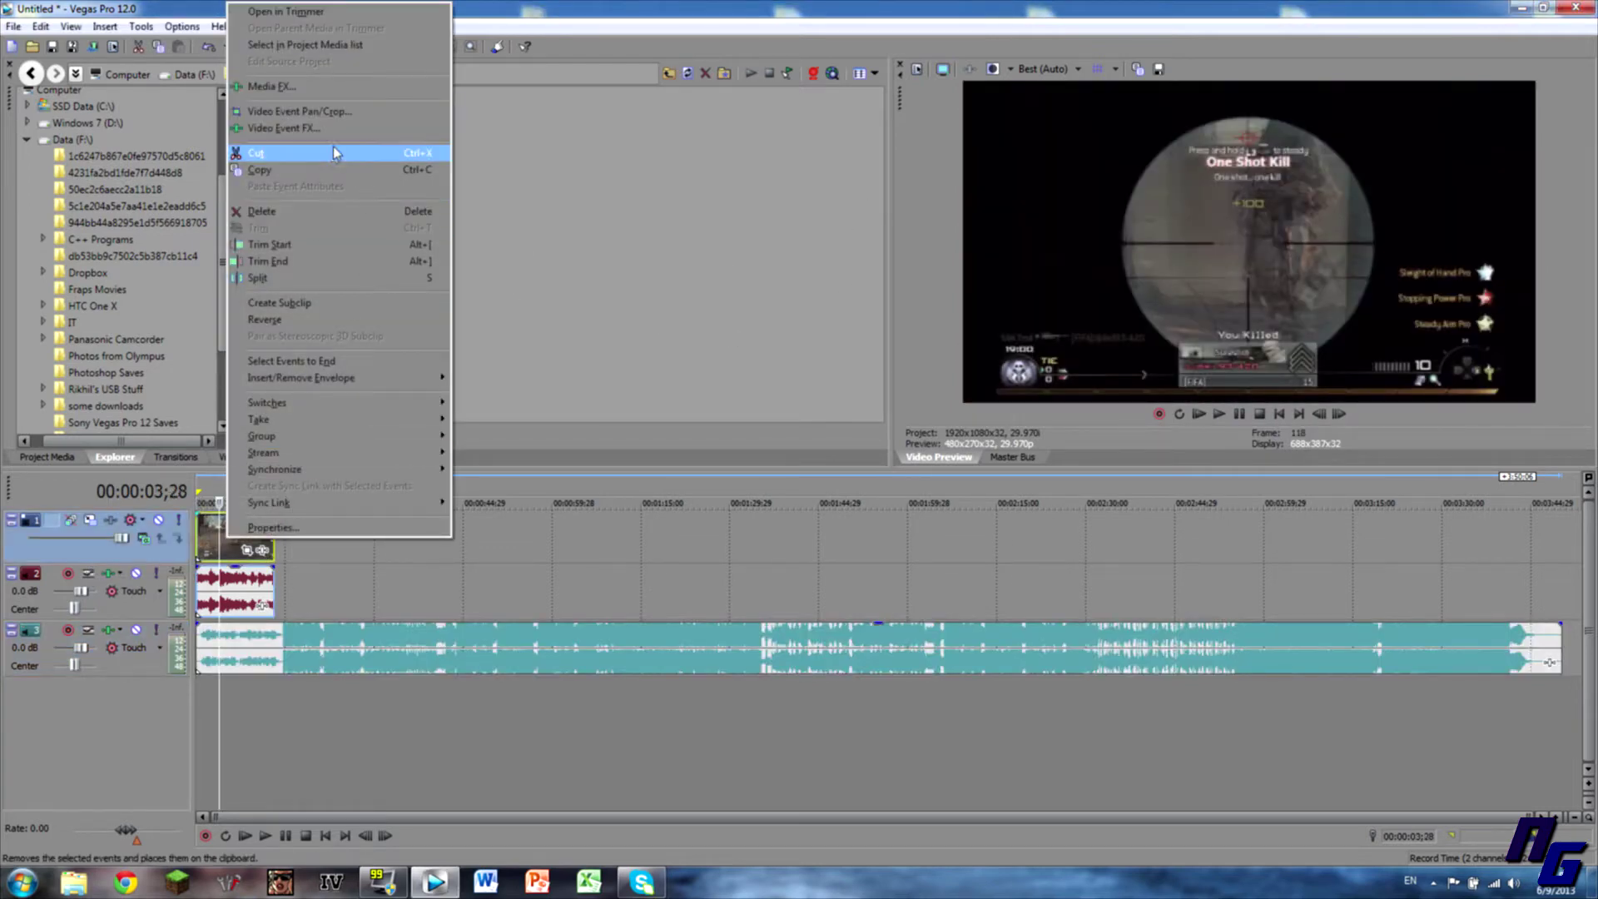
click(271, 527)
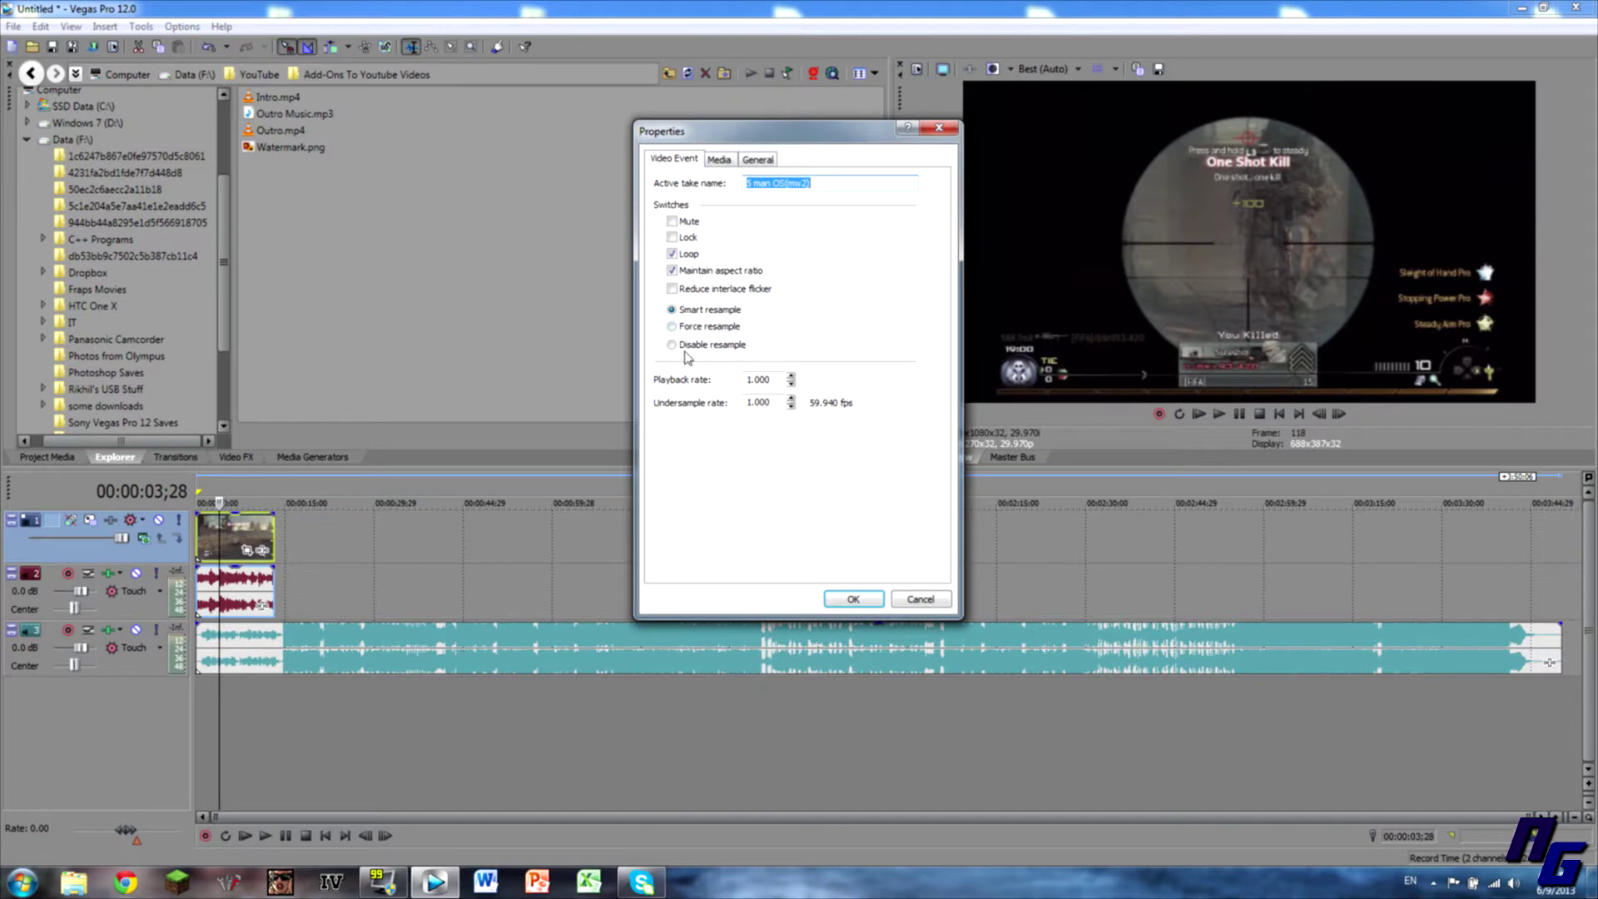
click(852, 599)
scroll(333, 555, up, 5)
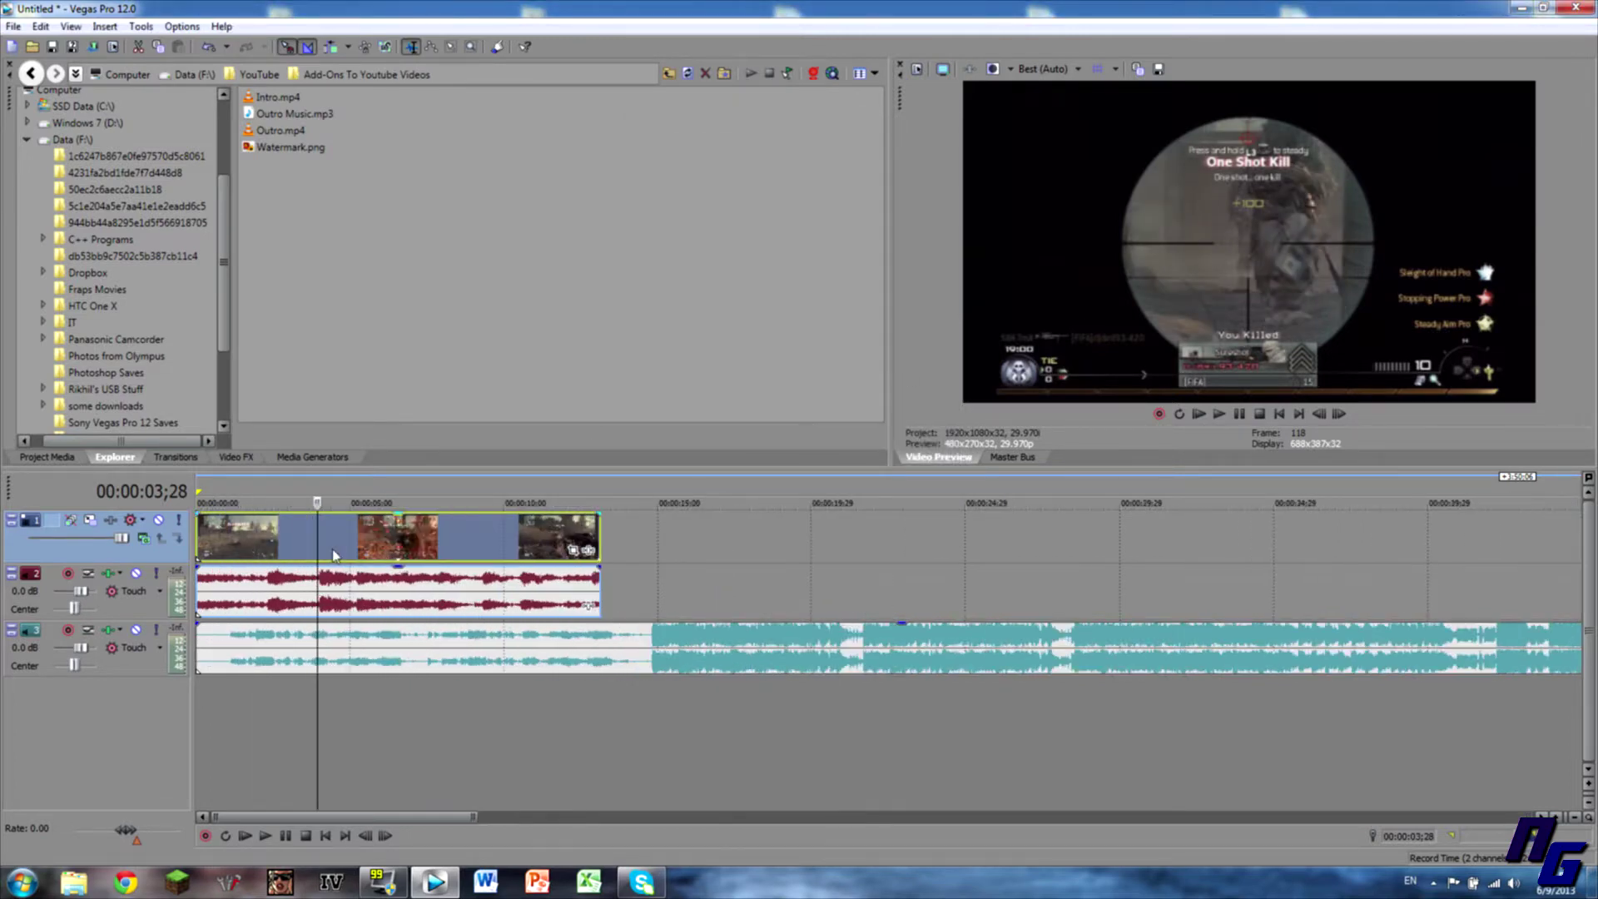
- Try lowering the music event's gain, and return it to 0.0 dB
right_click(409, 550)
click(572, 644)
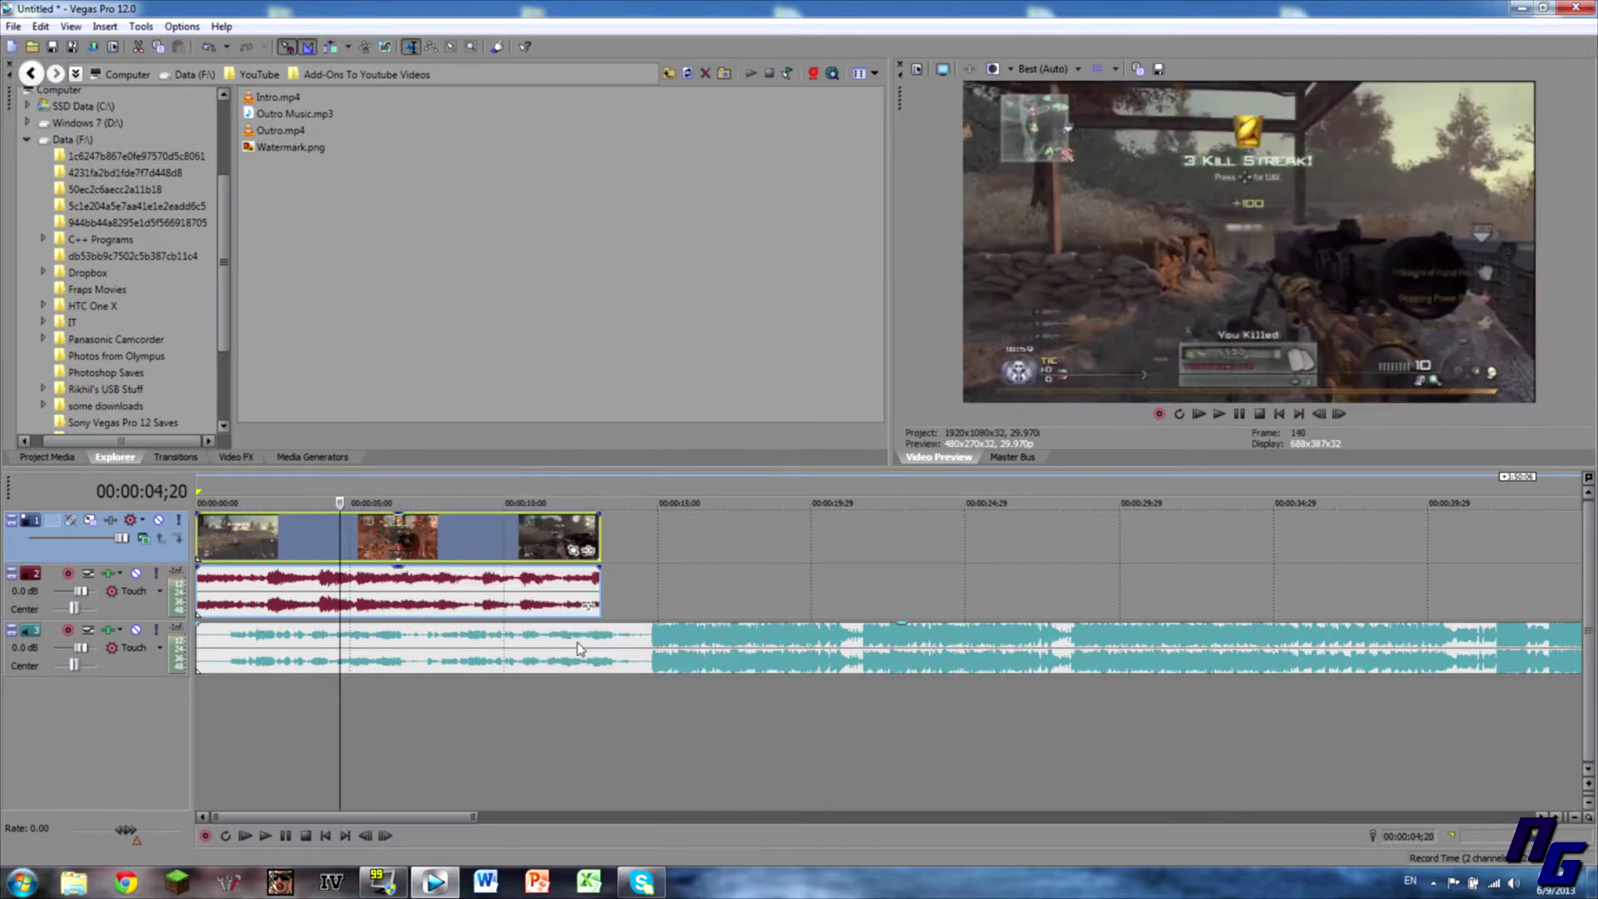
click(731, 648)
click(971, 645)
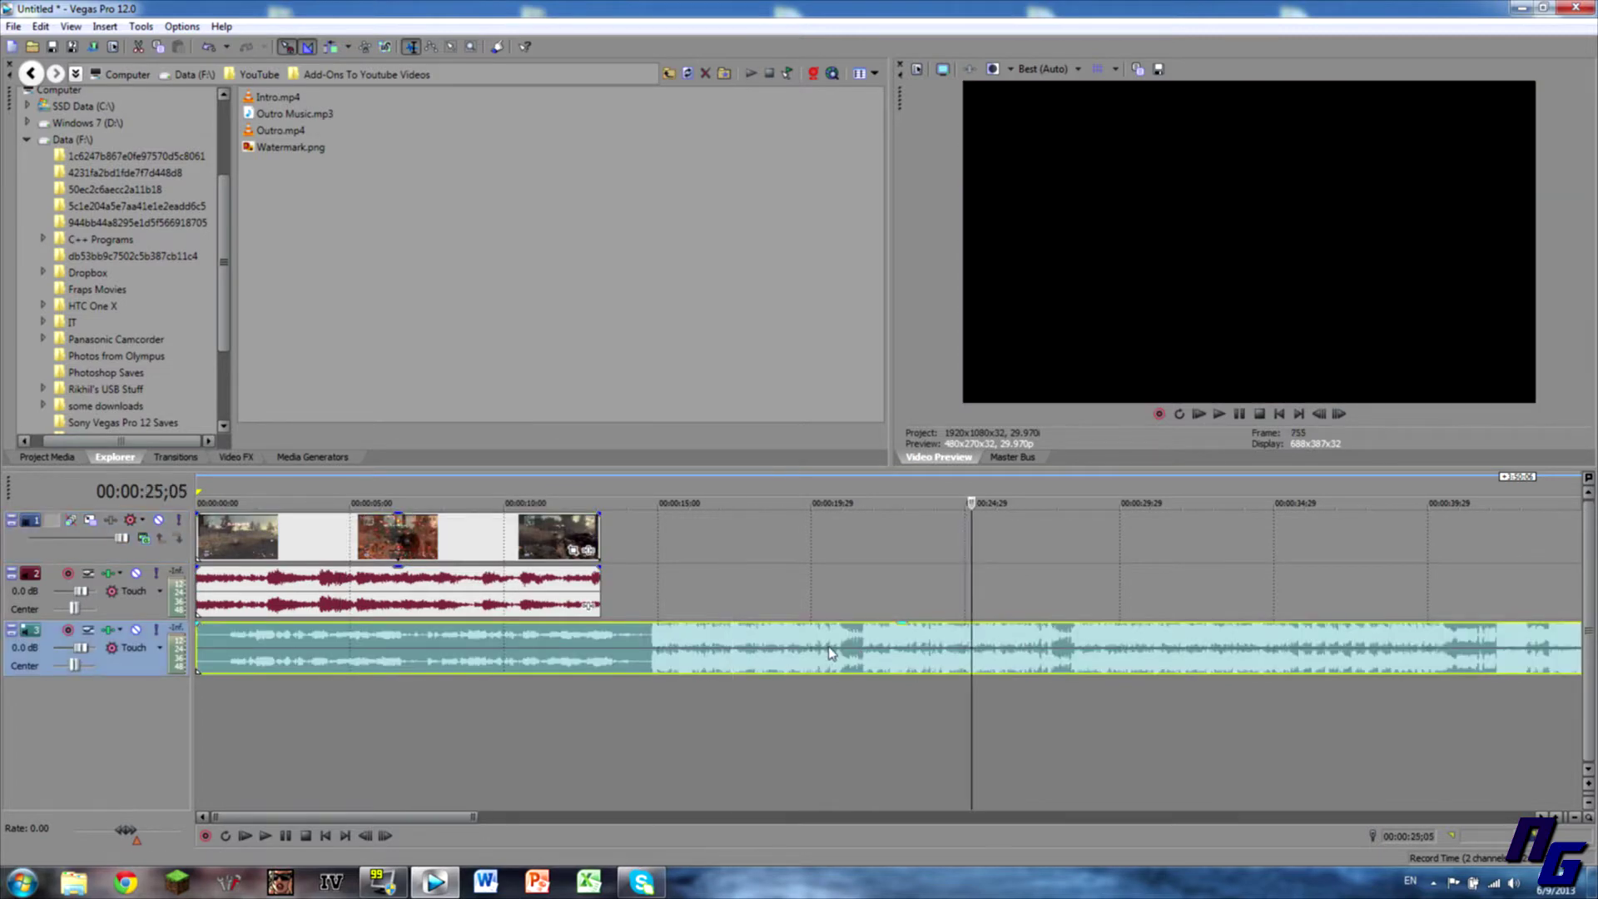
drag(749, 626, 760, 660)
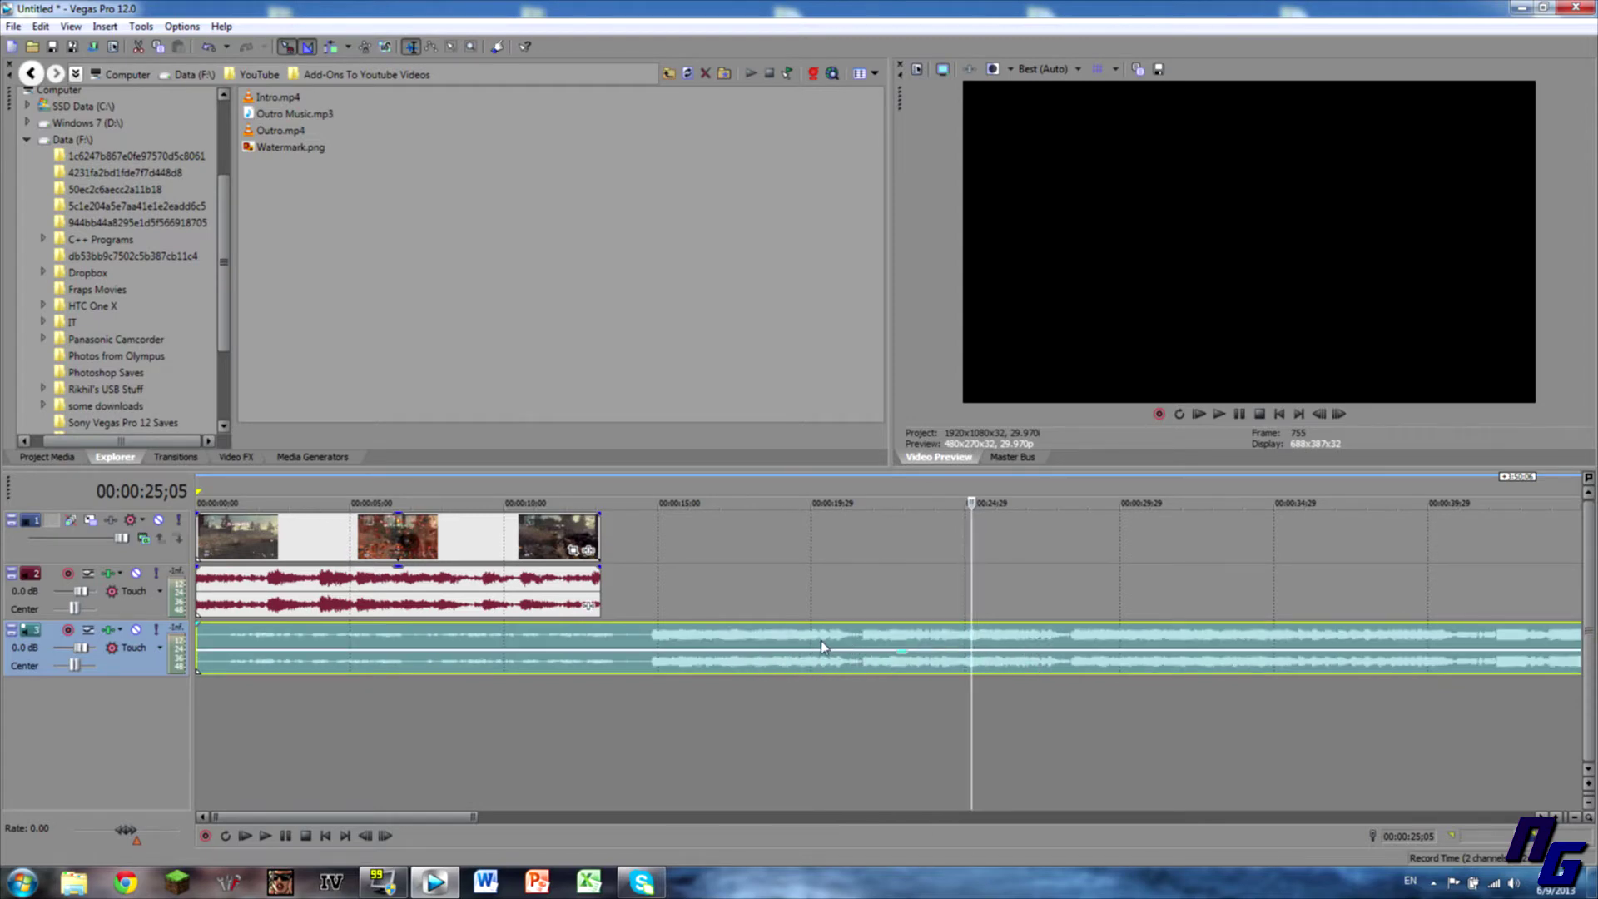
click(882, 637)
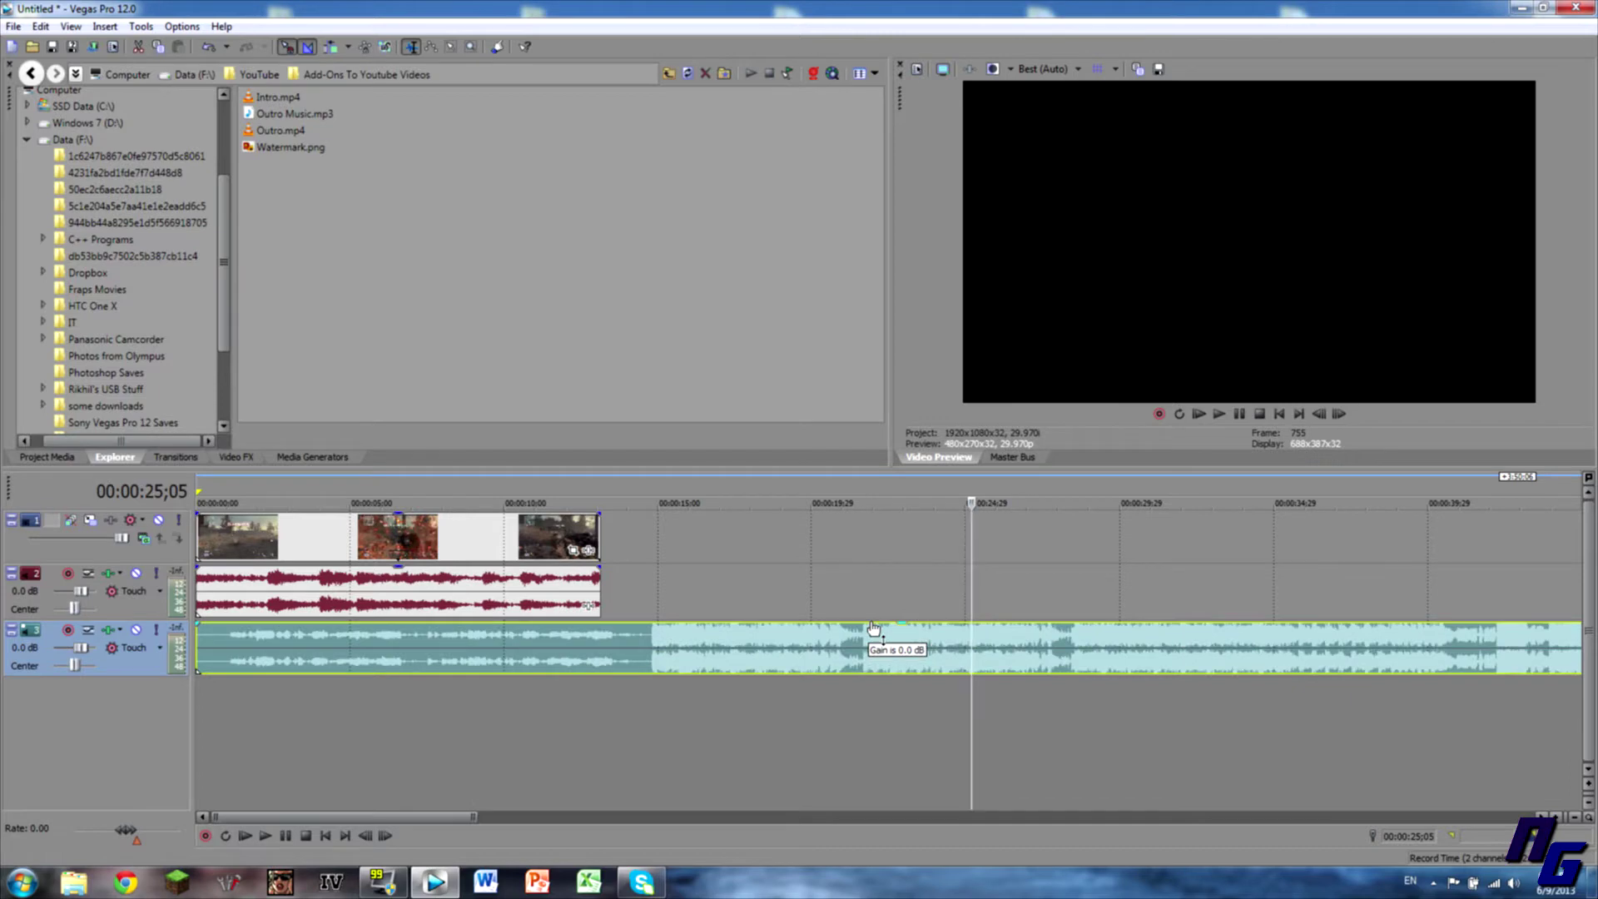
- Preview parts of the music and split it at 00:00:35;10
click(799, 631)
key(space)
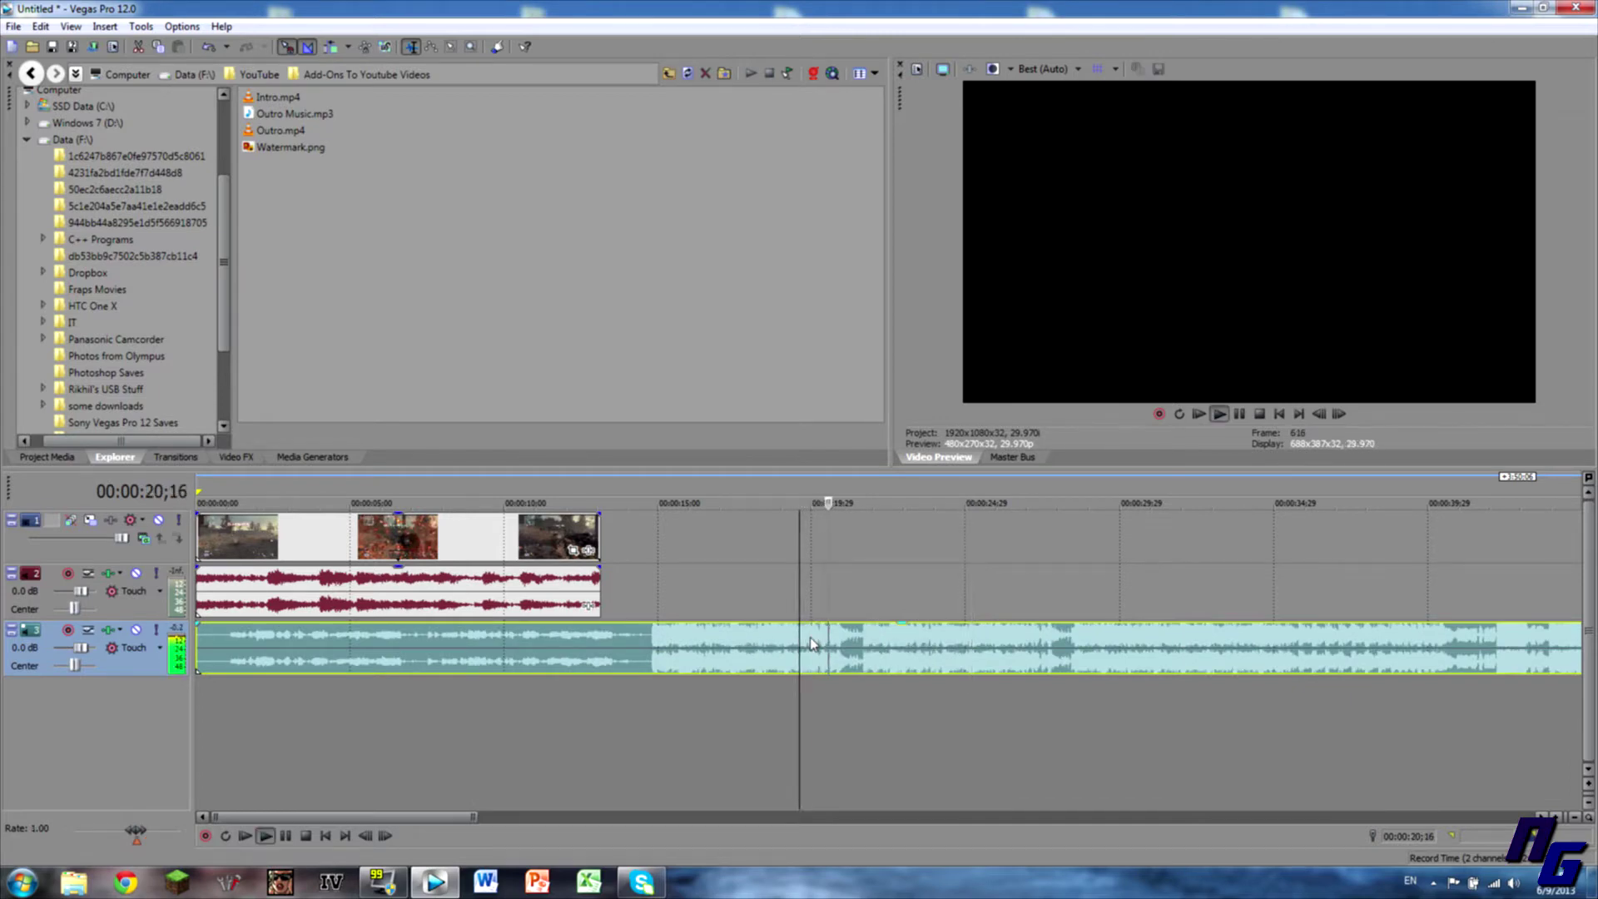
key(space)
click(1277, 641)
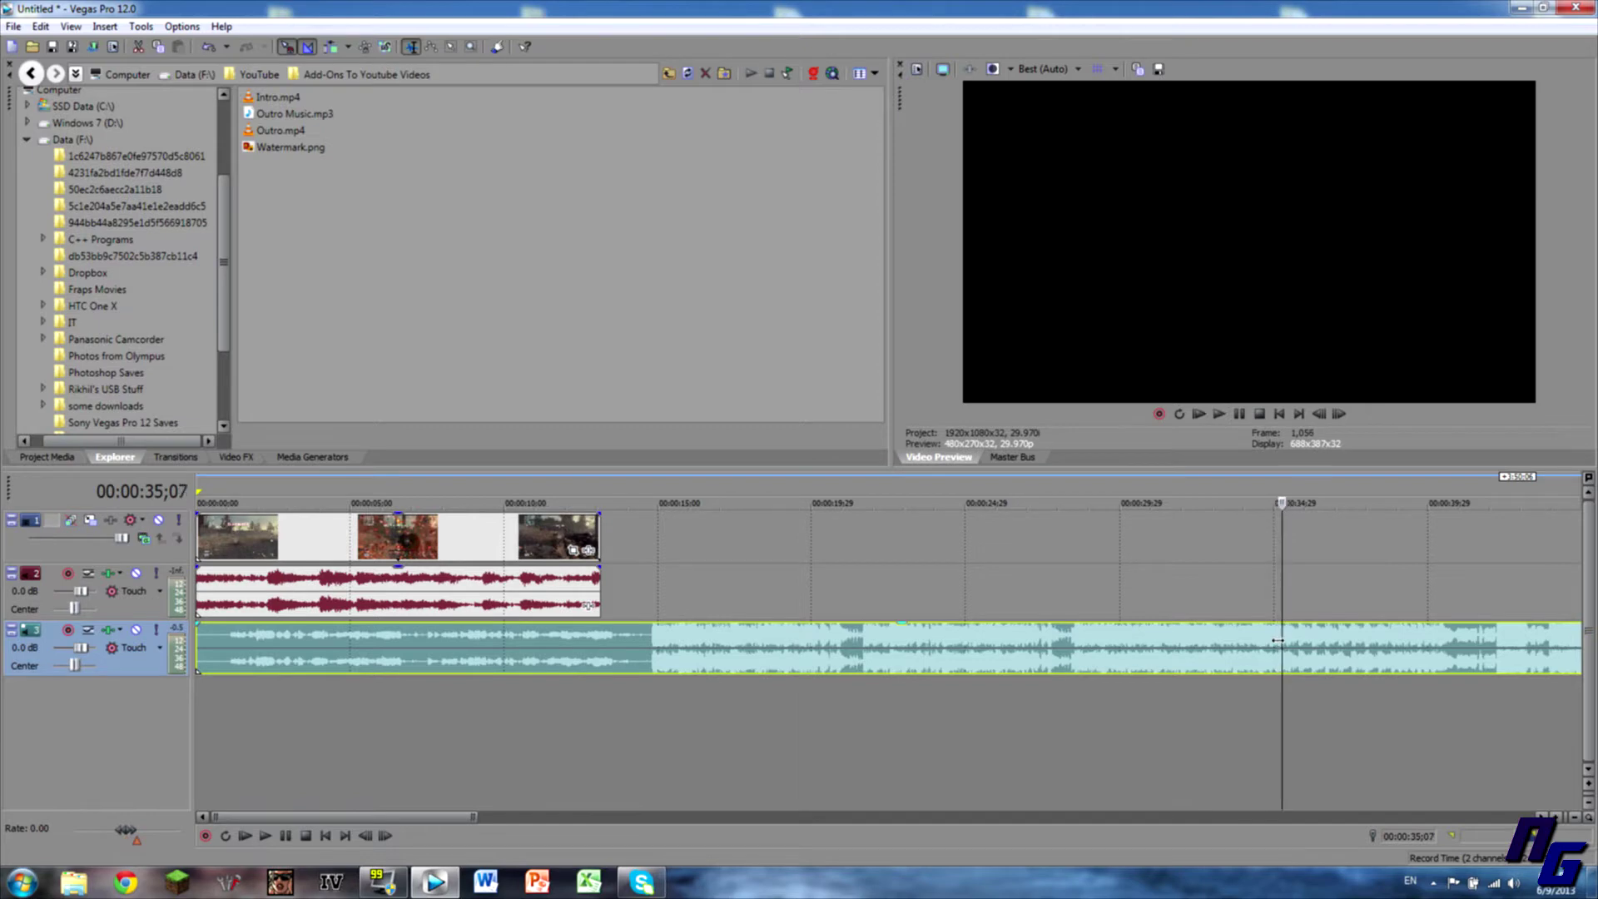
key(space)
key(space)
key(s)
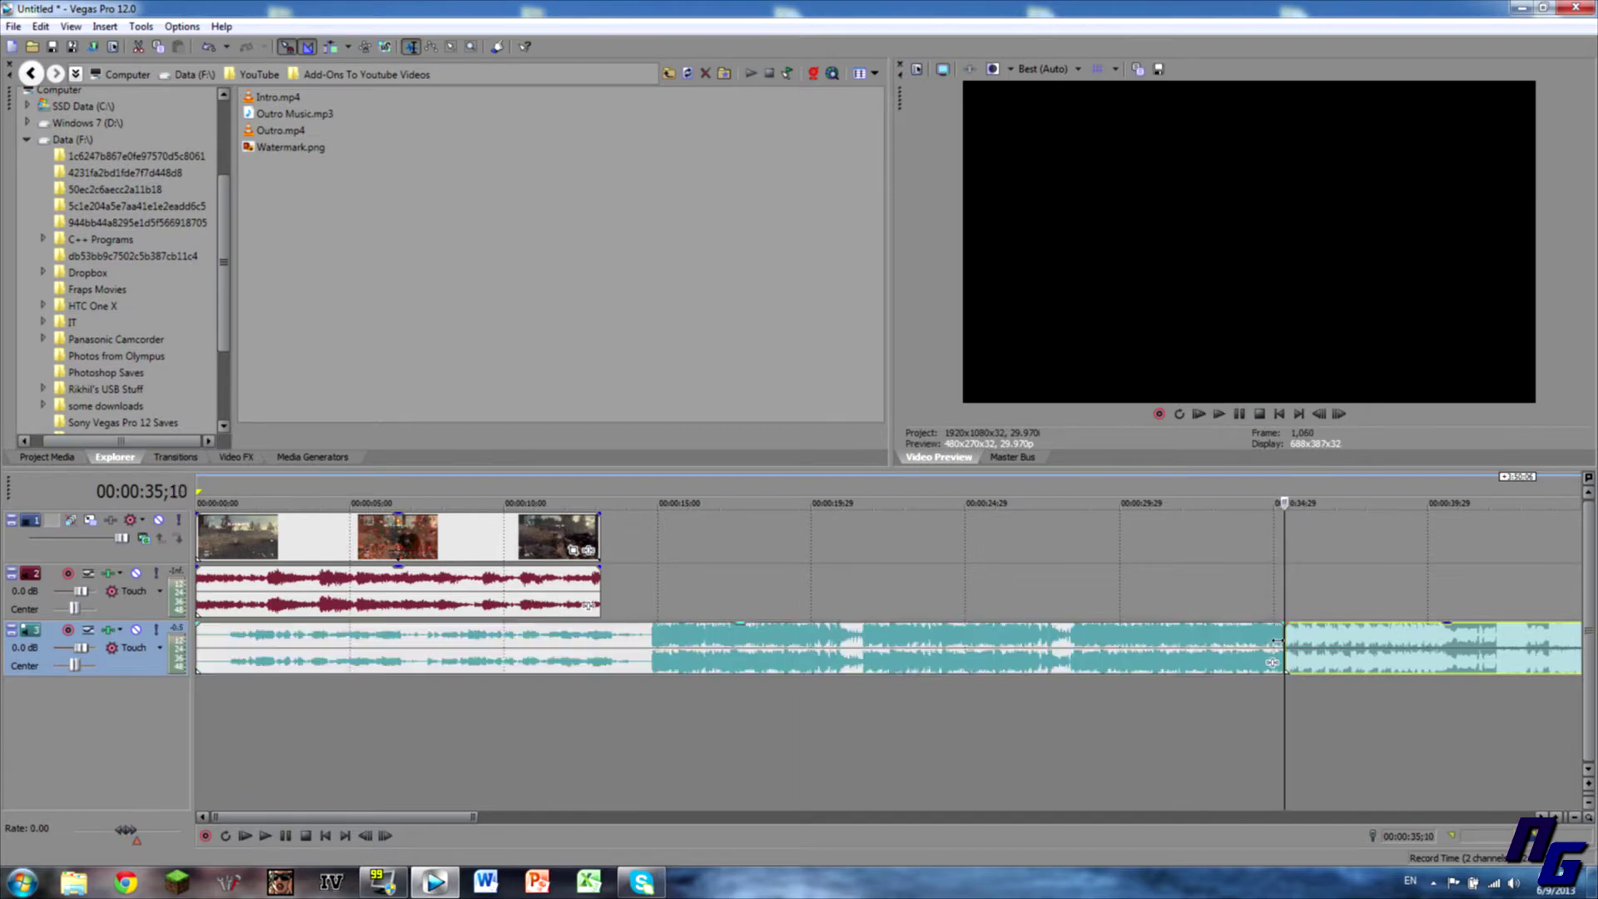
- Delete the music before the split and move the remaining part to the start of the timeline
click(1264, 645)
key(Delete)
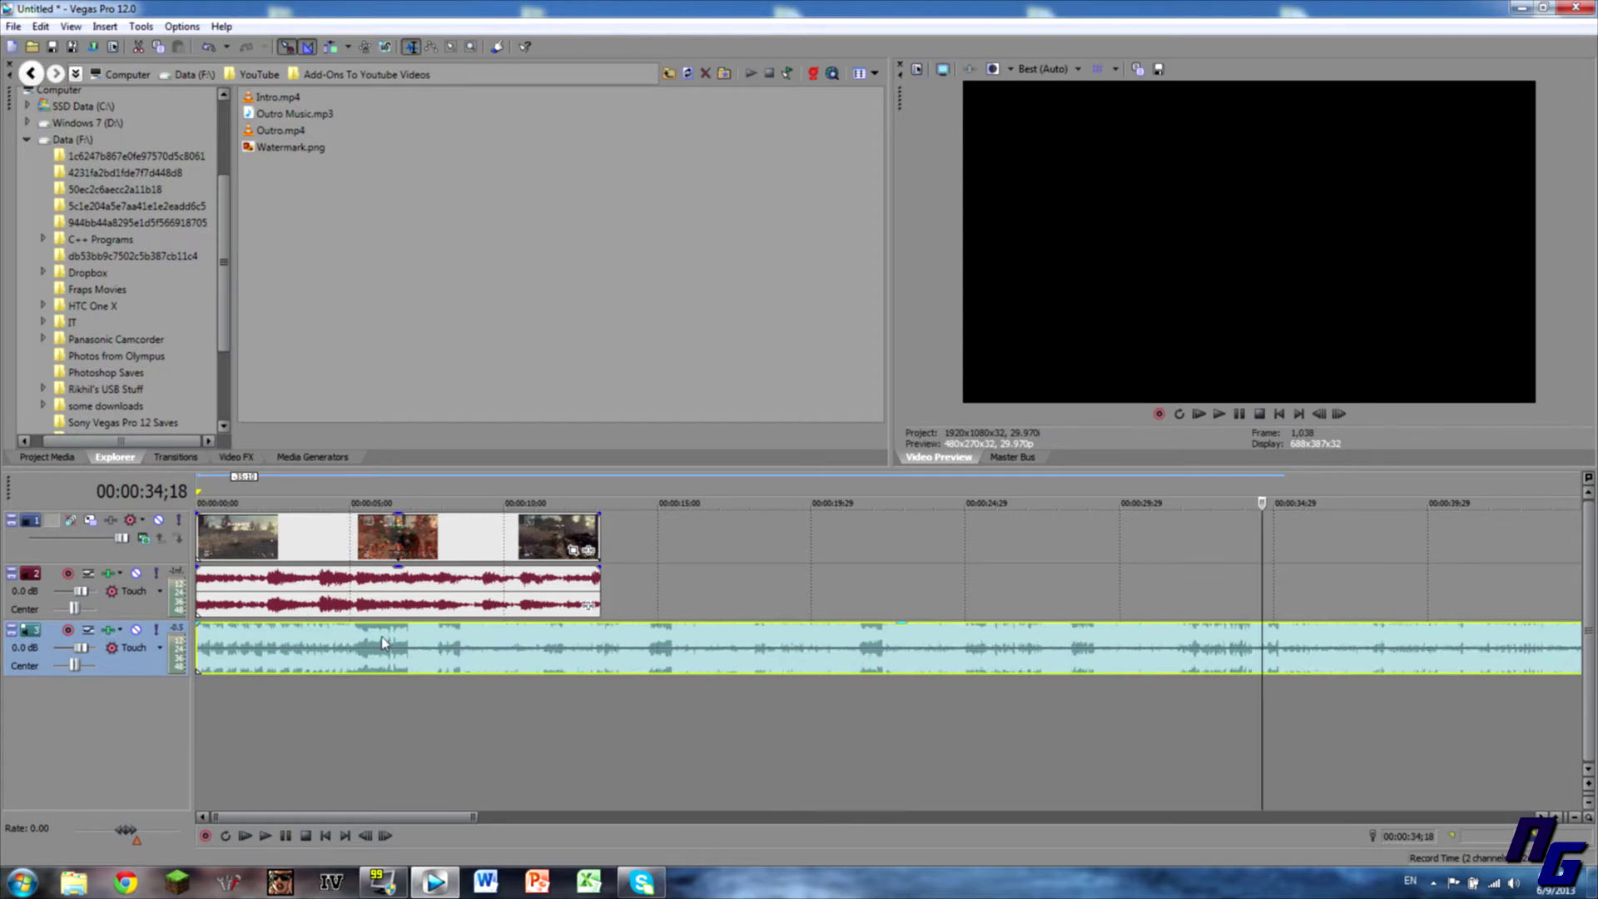
scroll(304, 788, up, 3)
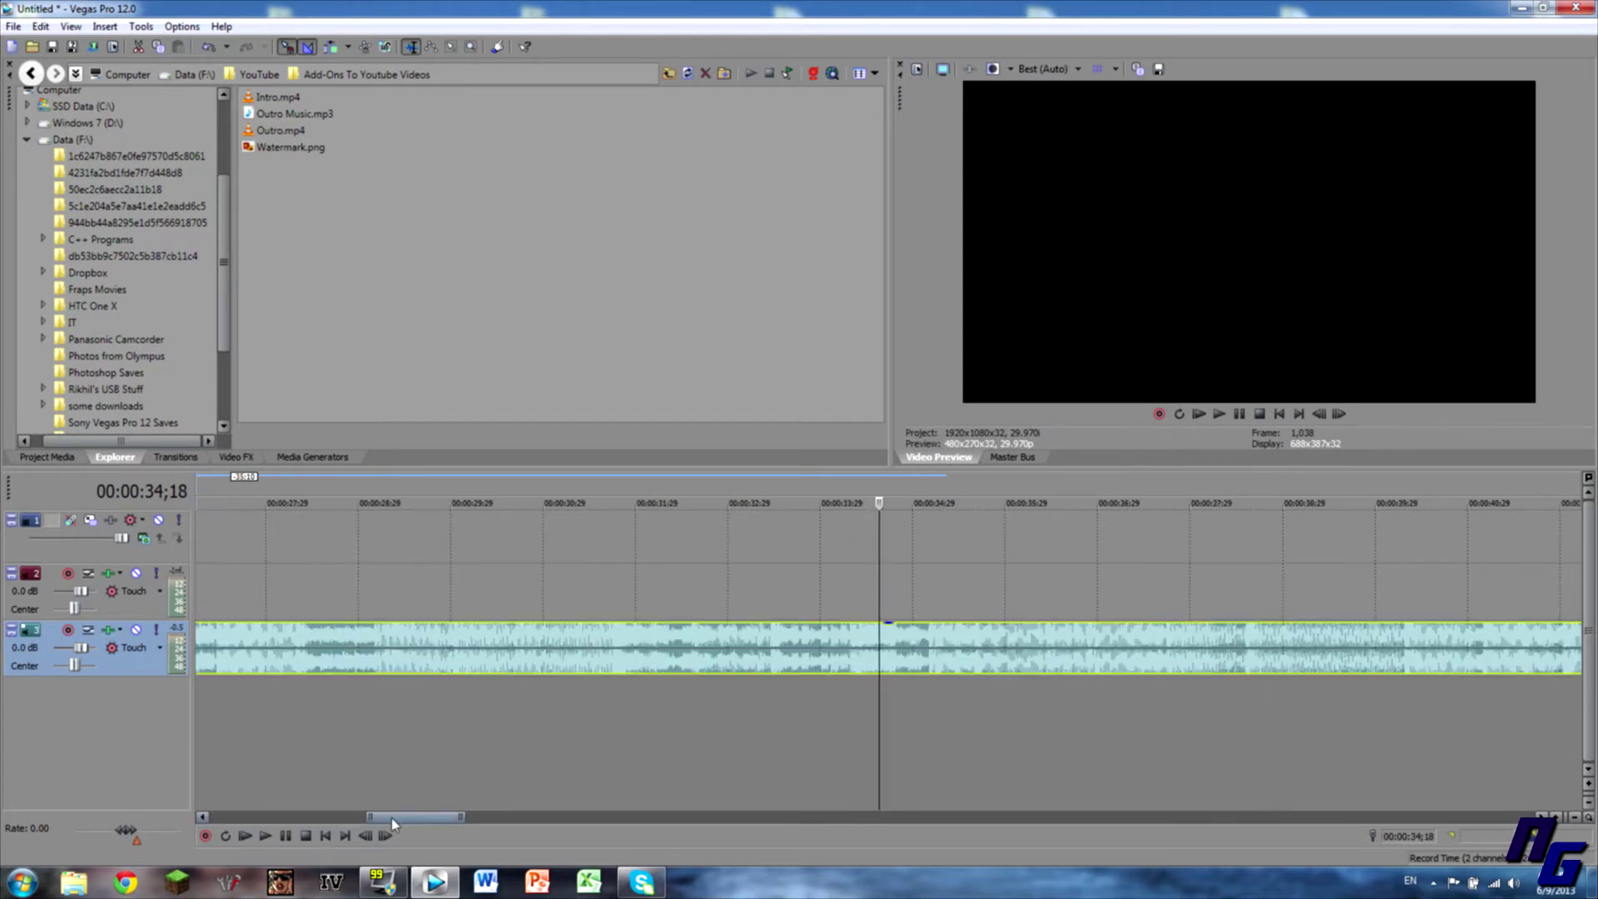
drag(391, 821, 227, 831)
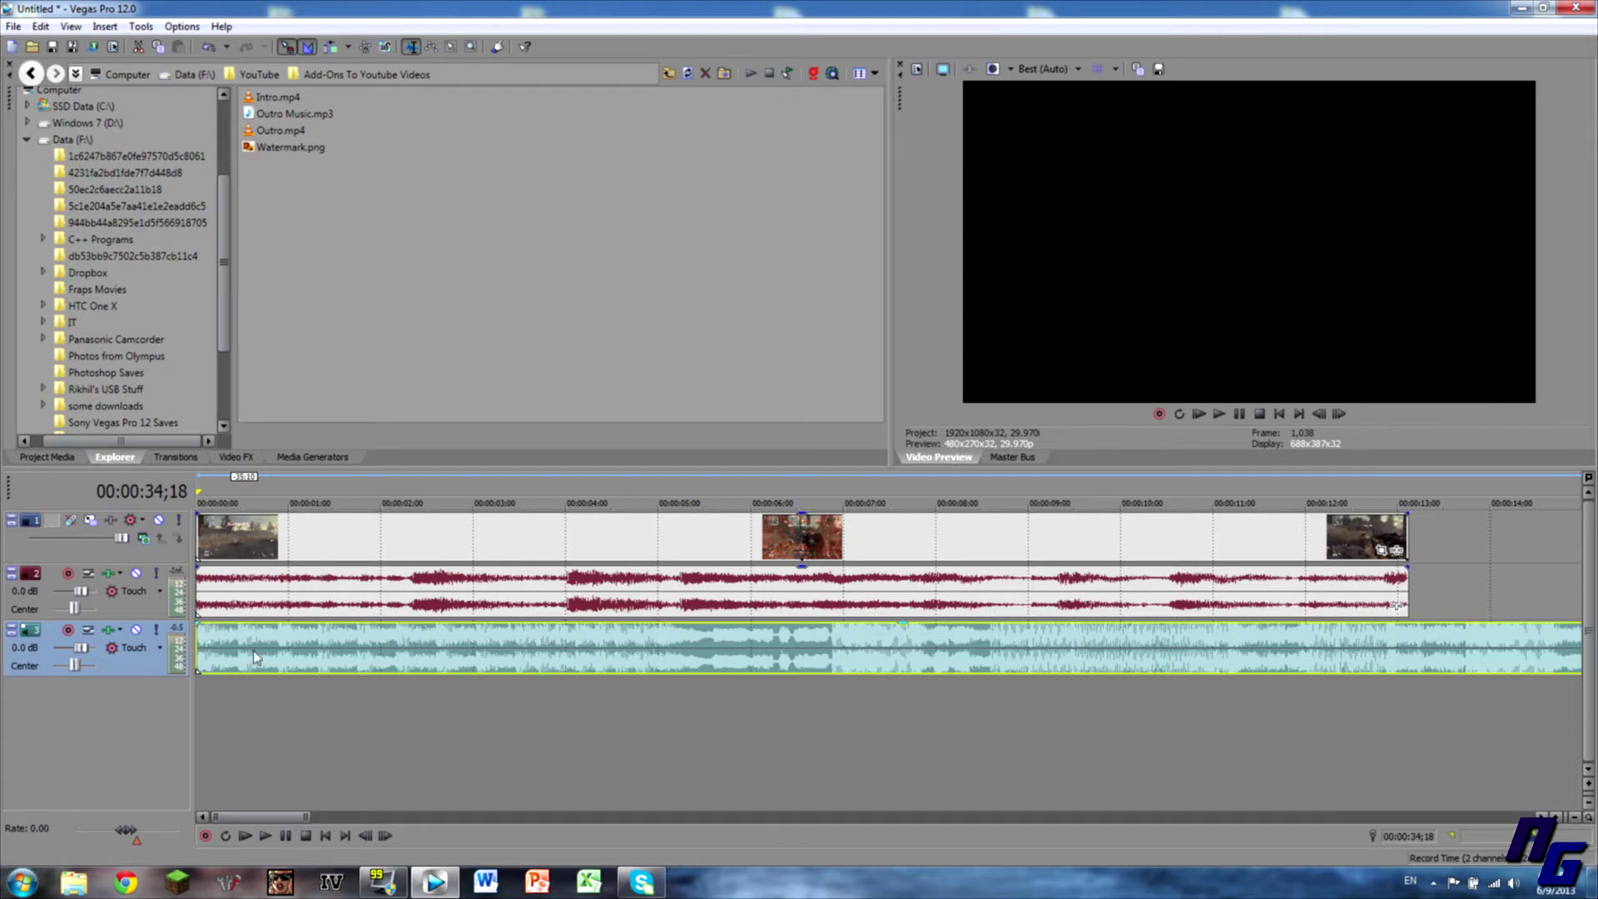
- Place the first timeline marker at 00:00:00;15
click(215, 539)
key(Left)
key(Left)
key(Left)
key(Left)
key(Left)
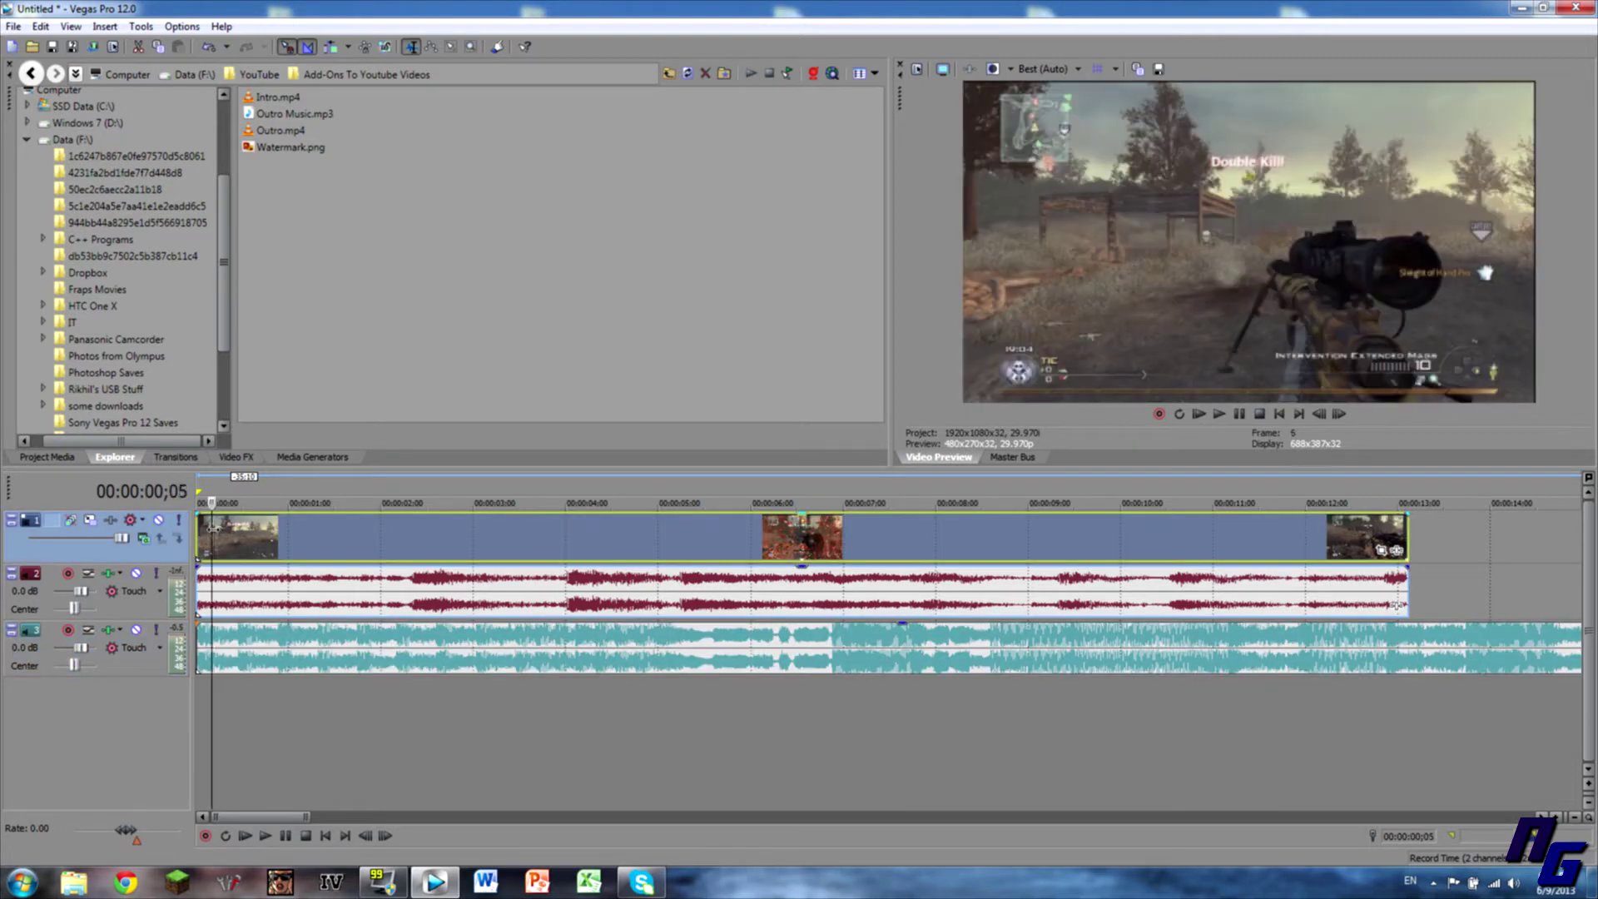
key(Right)
key(Right)
key(Right)
key(Right)
key(Right)
key(Right)
key(Right)
key(Right)
key(Right)
key(Right)
key(Right)
key(Right)
key(Right)
key(Right)
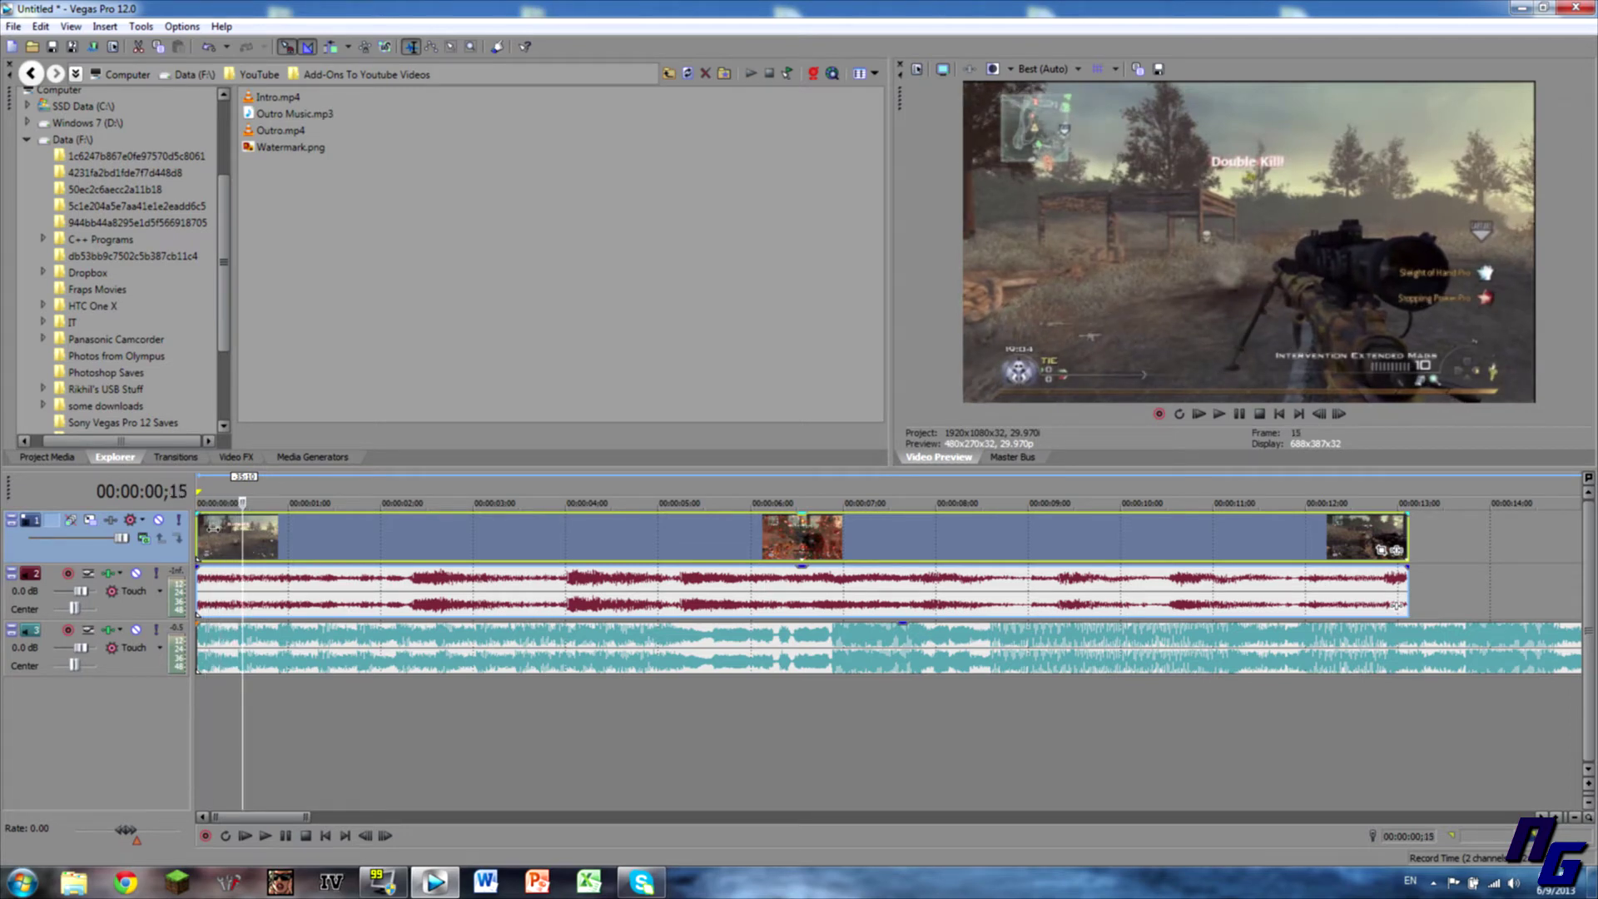
key(m)
- Add a second timeline marker at 00:00:00;28
key(Right)
key(Right)
key(Right)
key(Right)
key(Right)
key(Right)
key(Right)
key(Right)
key(Right)
key(Right)
key(Right)
key(Right)
key(Right)
key(Left)
key(Left)
key(Right)
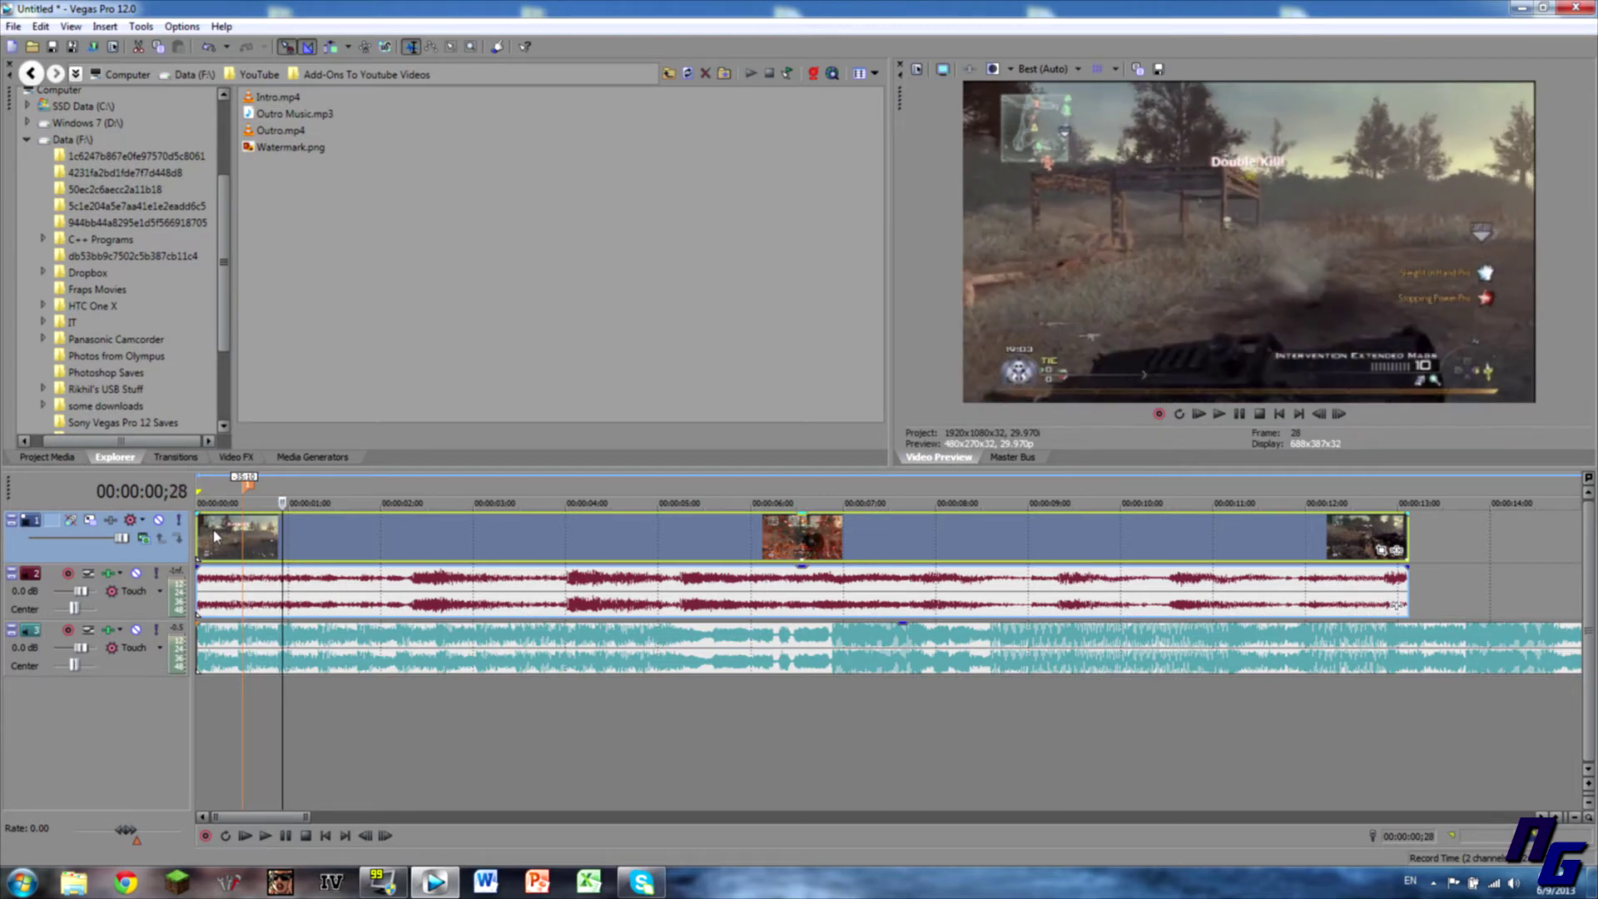
- Add a third timeline marker at about 00:00:01;11
key(Right)
key(Right)
key(Right)
key(Right)
key(Right)
key(Right)
key(Right)
key(Right)
key(Right)
key(Right)
key(Right)
key(Right)
key(Right)
key(Right)
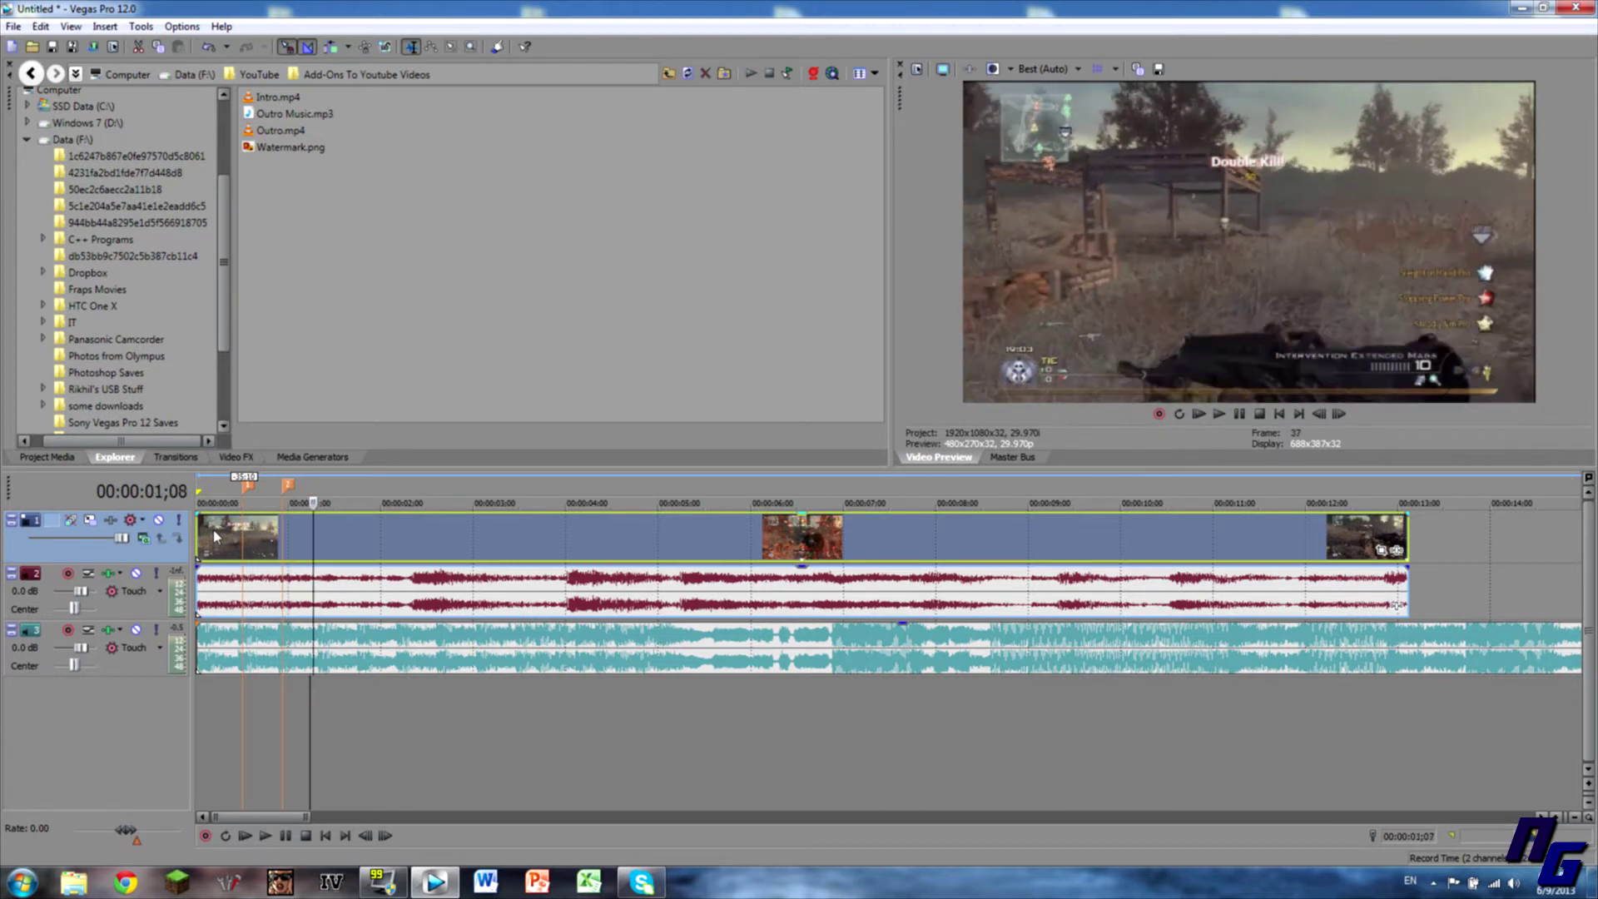
key(m)
- Add a fourth and a fifth timeline marker, continuing the spacing of about 13 frames
key(Right)
key(Right)
key(Right)
key(Right)
key(Right)
key(Right)
key(Right)
key(Right)
key(Right)
key(Right)
key(Right)
key(Right)
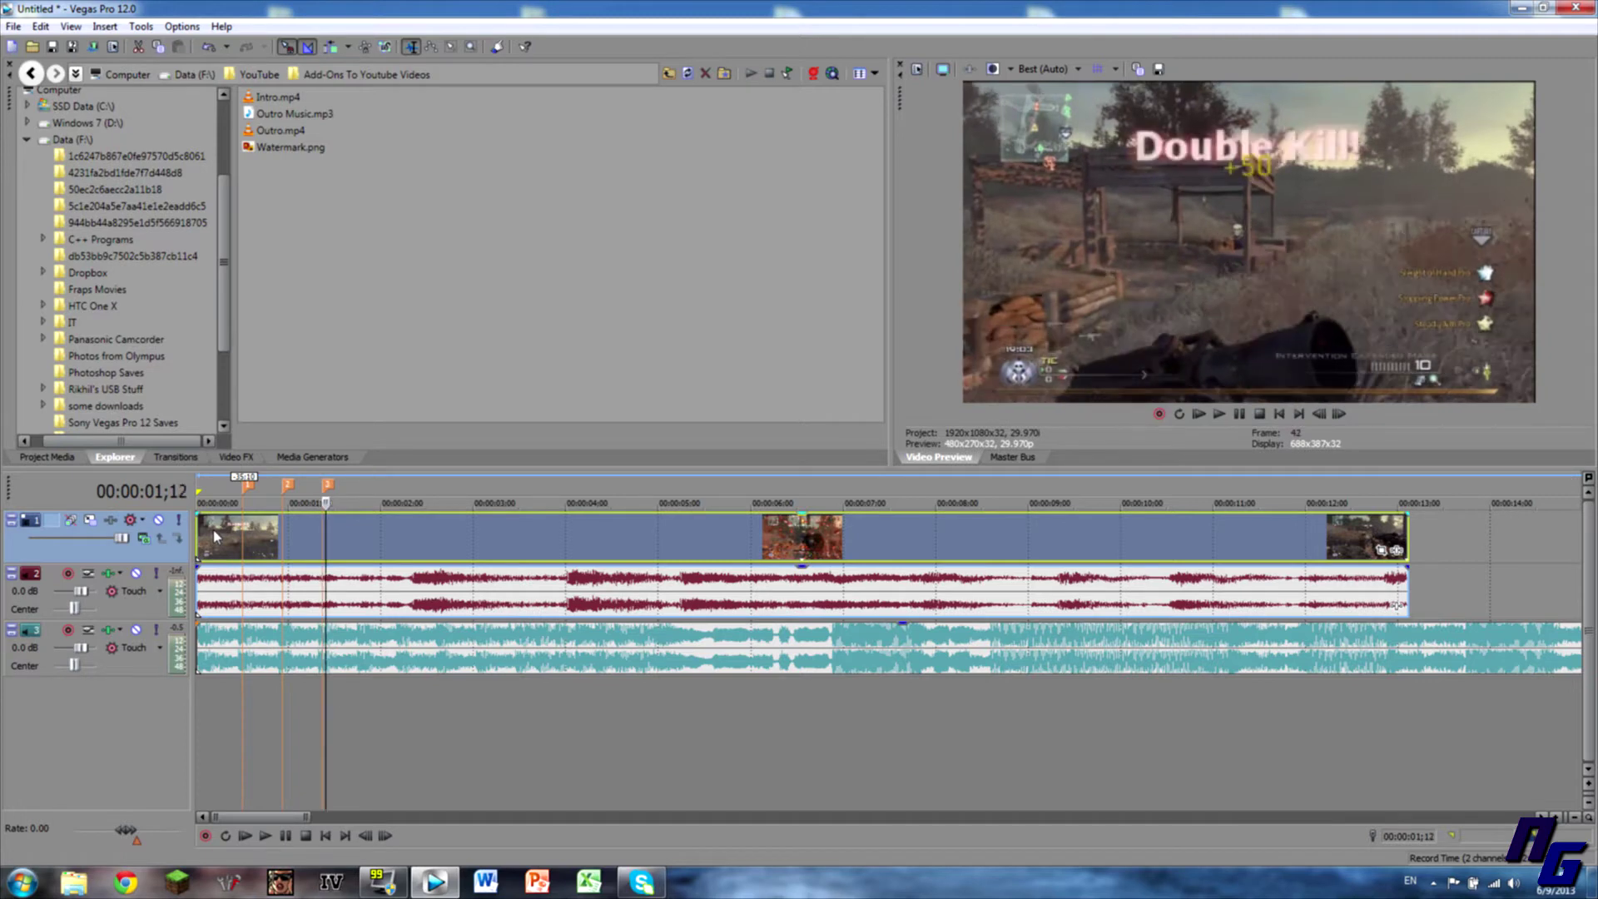
key(Right)
key(Right)
key(Right)
key(m)
key(Right)
key(Right)
key(Right)
key(Right)
key(Right)
key(Right)
key(Right)
key(Right)
key(Right)
key(Right)
key(m)
- Add a sixth and a seventh timeline marker at the same spacing, ending at about 00:00:03;02
key(Right)
key(Right)
key(Right)
key(Right)
key(Right)
key(Right)
key(Right)
key(Right)
key(Right)
key(Right)
key(Right)
key(Right)
key(Right)
key(Right)
key(Right)
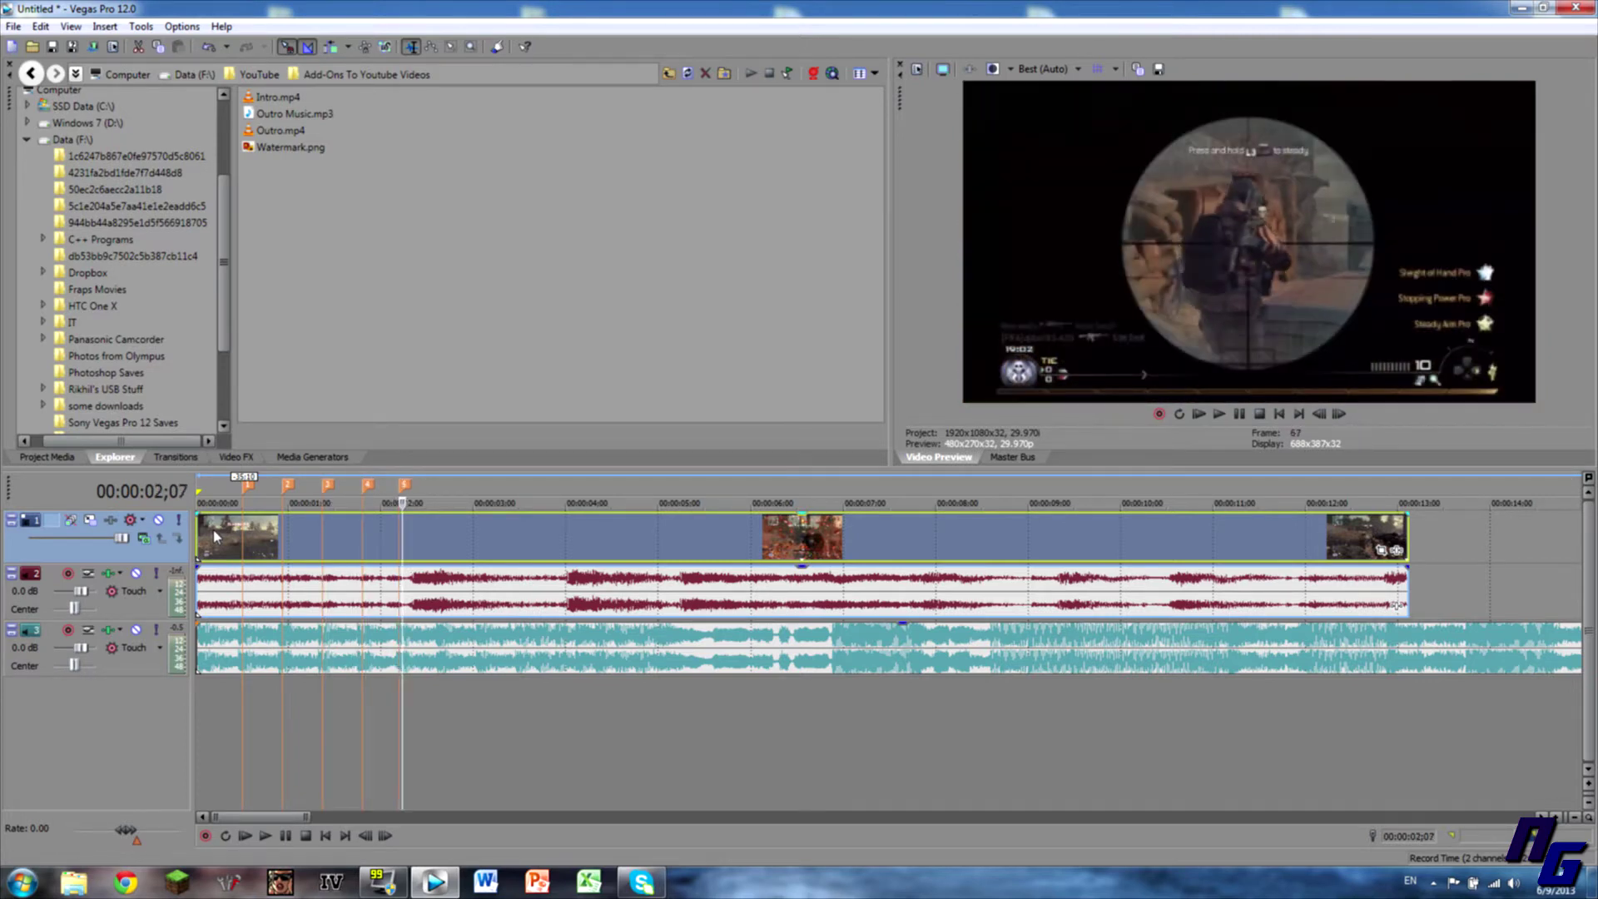
key(m)
key(Right)
key(Right)
key(Right)
key(Right)
key(Right)
key(Right)
key(Right)
key(Right)
key(Right)
key(Right)
key(Right)
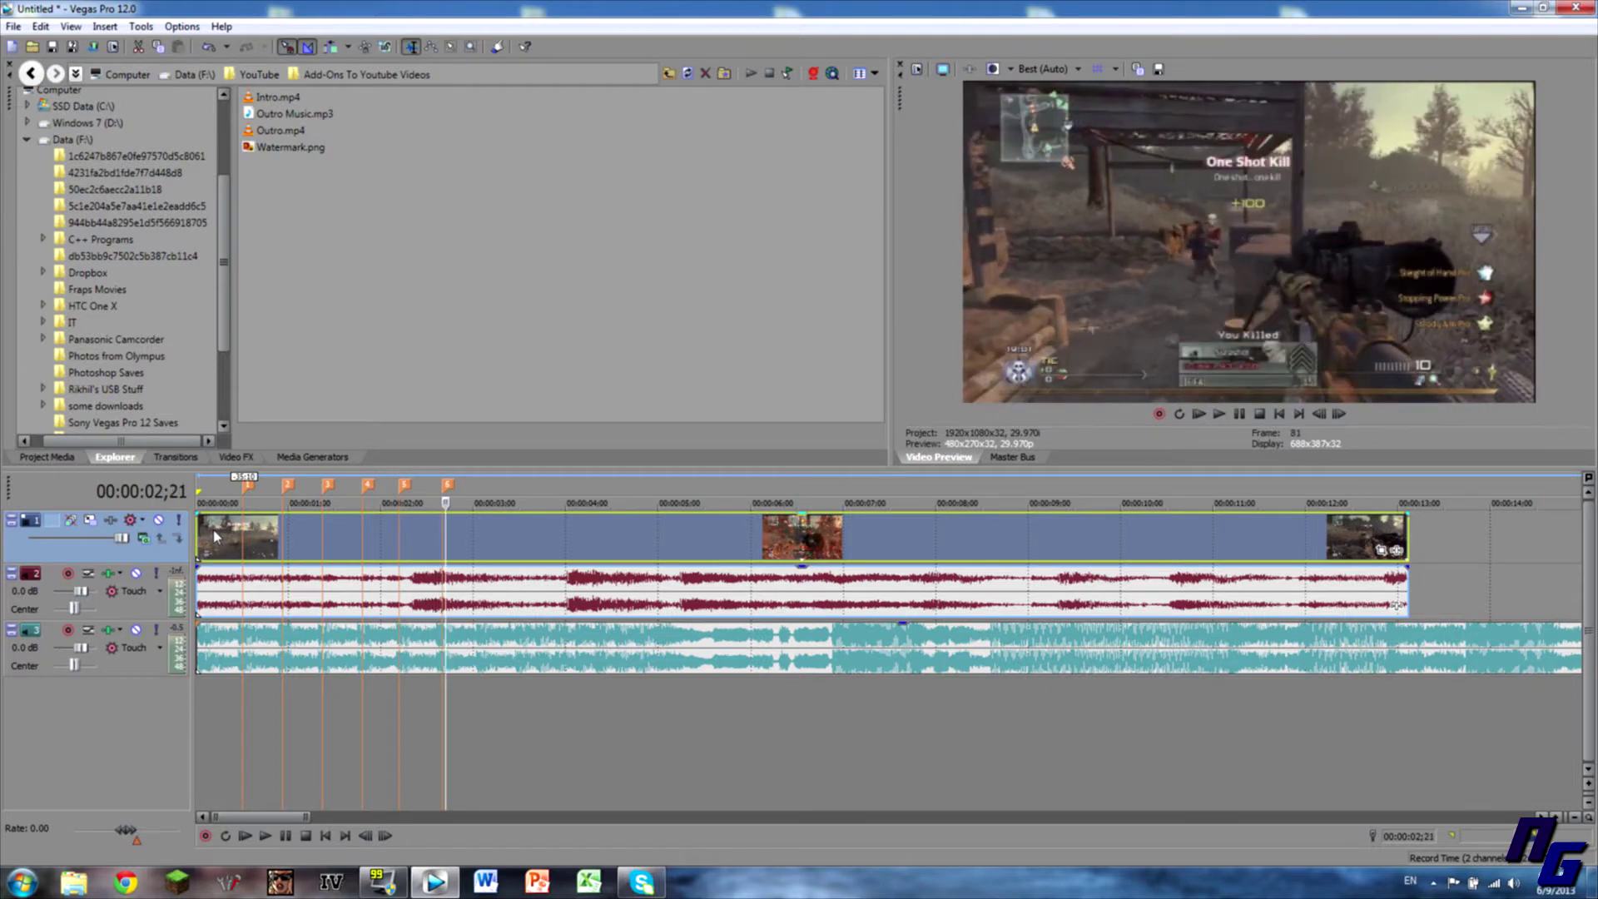
key(m)
key(Right)
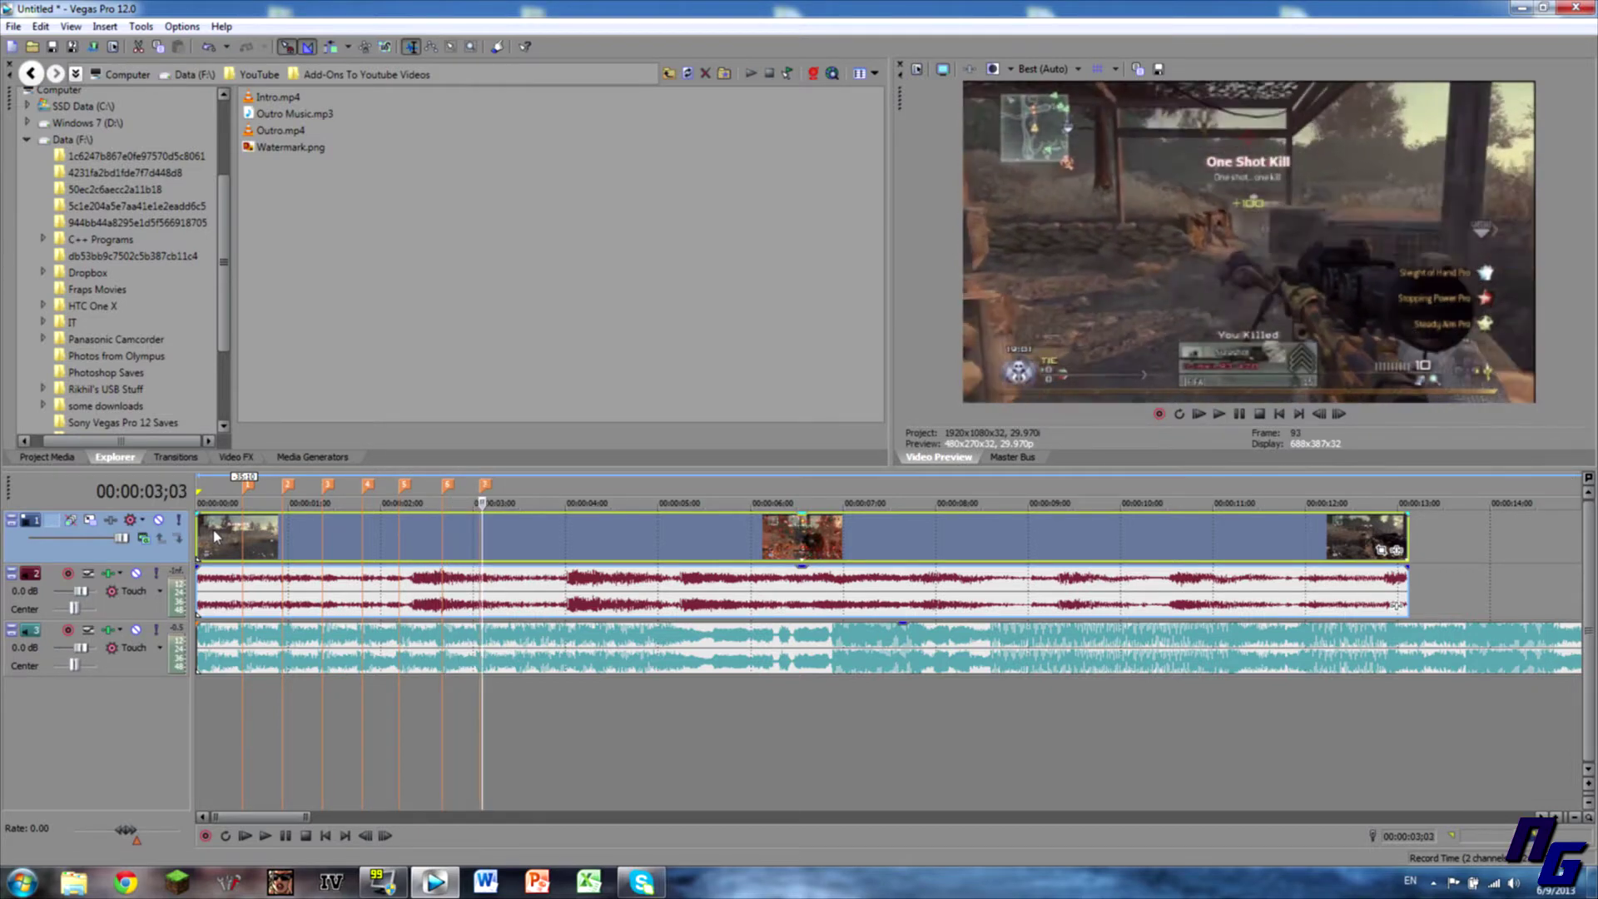
- Add an eighth timeline marker about 13 frames after the seventh, at about 00:00:03;15
key(Right)
key(Right)
key(Right)
key(Right)
key(Right)
key(Right)
key(Right)
key(Right)
key(Right)
key(Right)
key(Right)
key(Right)
key(m)
- Add a ninth and a tenth timeline marker at a tighter spacing of about 7 frames, ending at 00:00:03;28
key(Right)
key(Right)
key(Right)
key(Right)
key(Right)
key(Right)
key(Right)
key(m)
key(Right)
key(Right)
key(Right)
key(Right)
key(Right)
key(Right)
key(Right)
key(m)
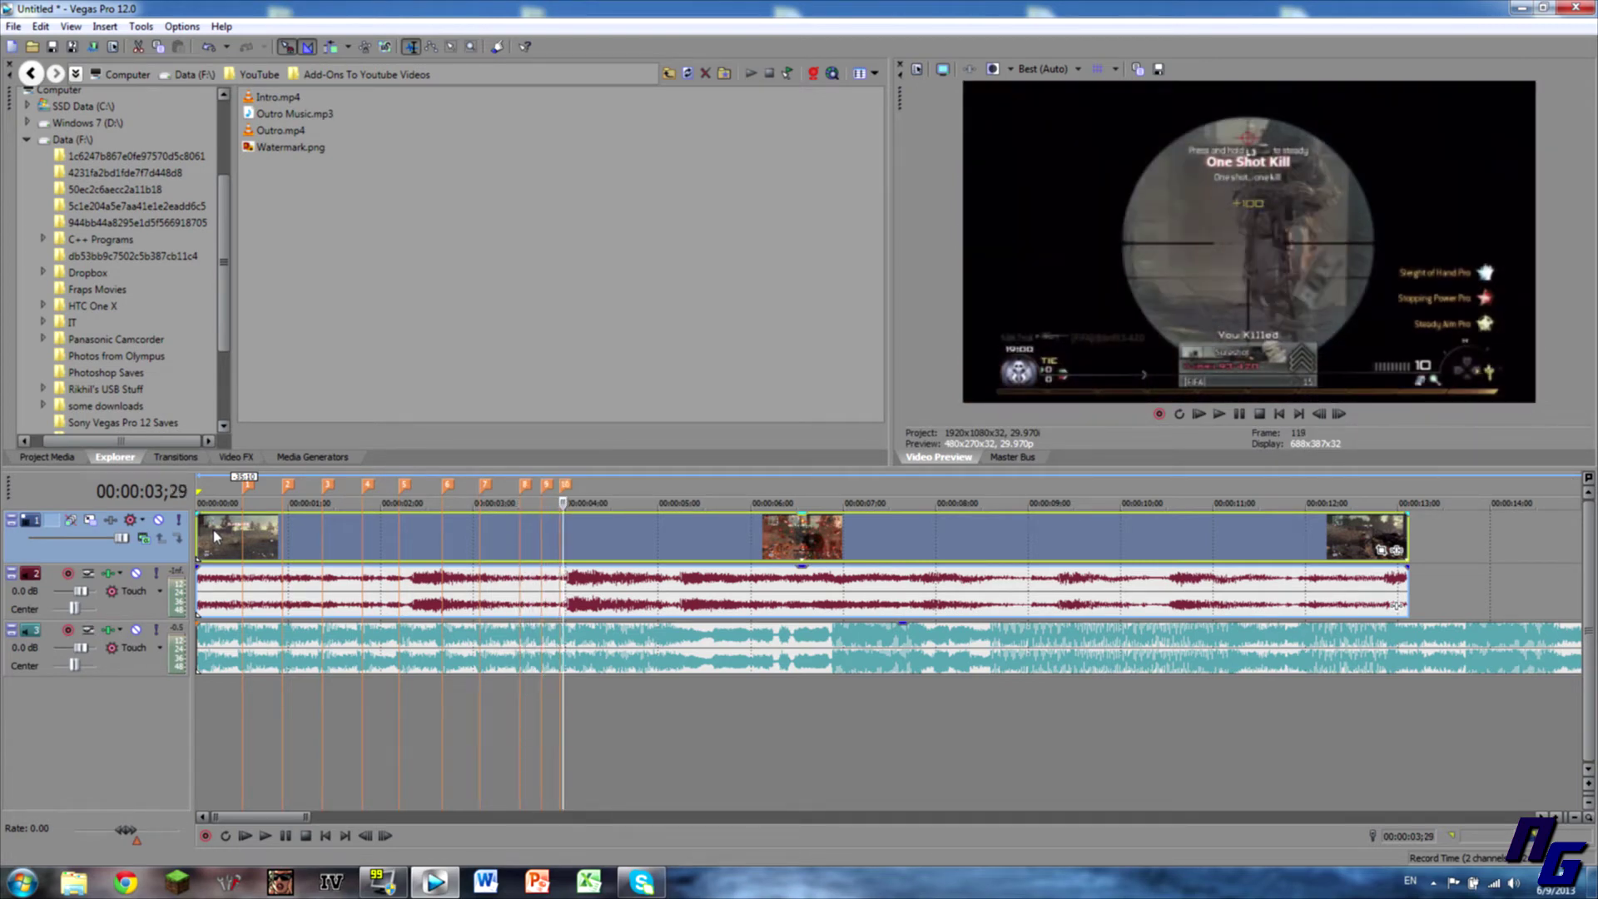
- Add an eleventh timeline marker about 6 frames after the tenth
key(Right)
key(Right)
key(Right)
key(Right)
key(Right)
key(m)
- Add a twelfth timeline marker at about 00:00:04;11 on the music
key(Right)
key(Right)
key(Right)
key(Right)
key(Right)
key(Right)
key(Right)
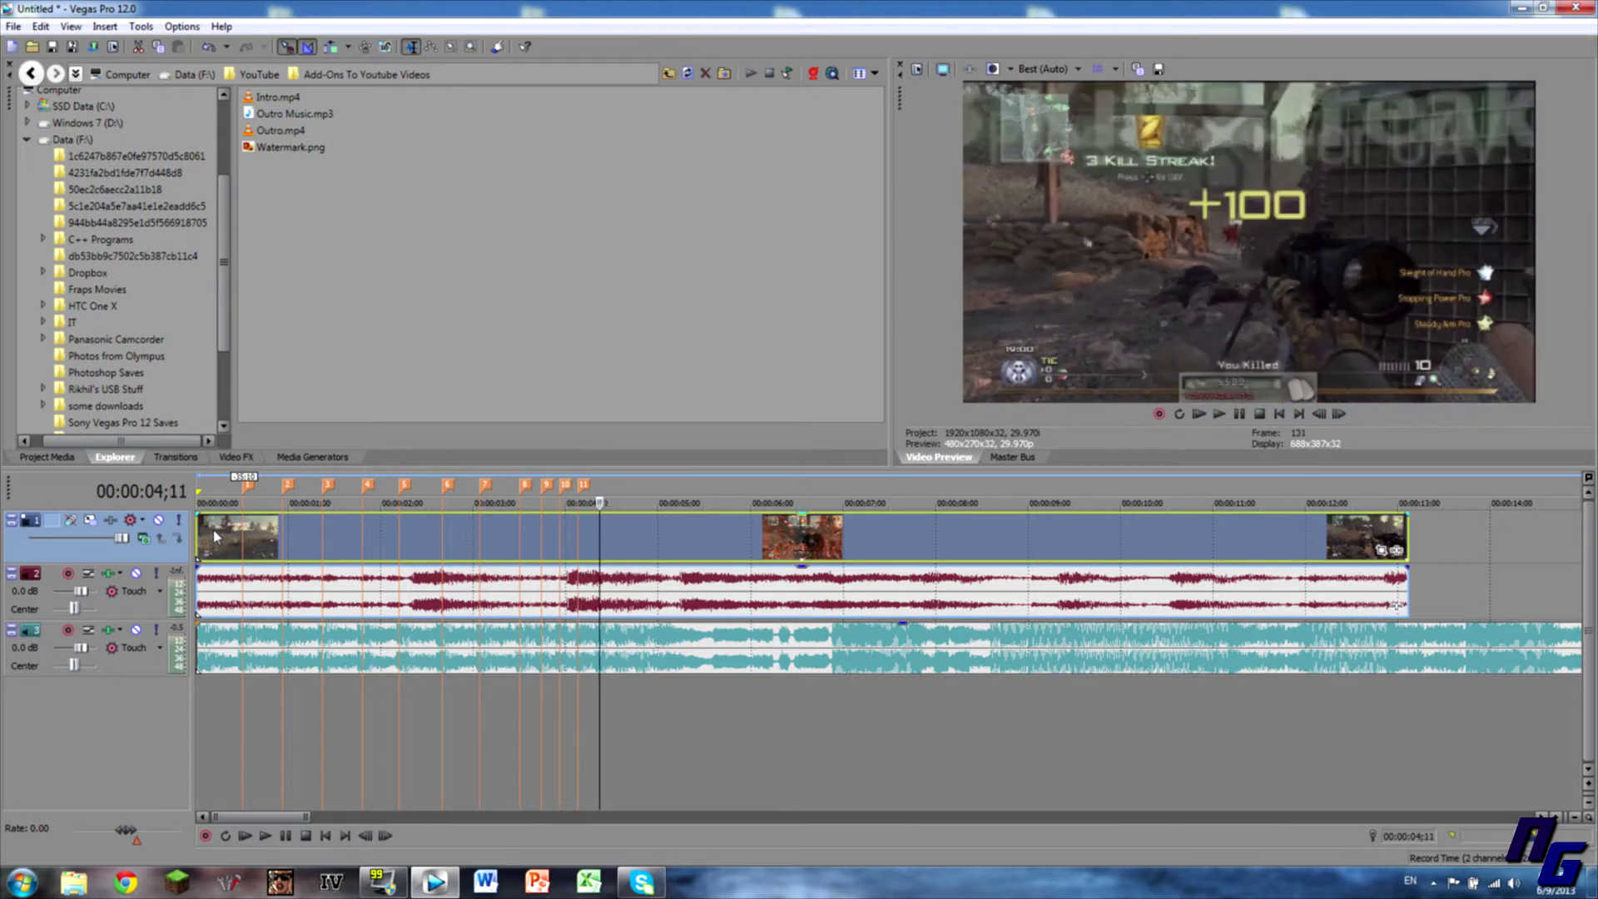
key(Home)
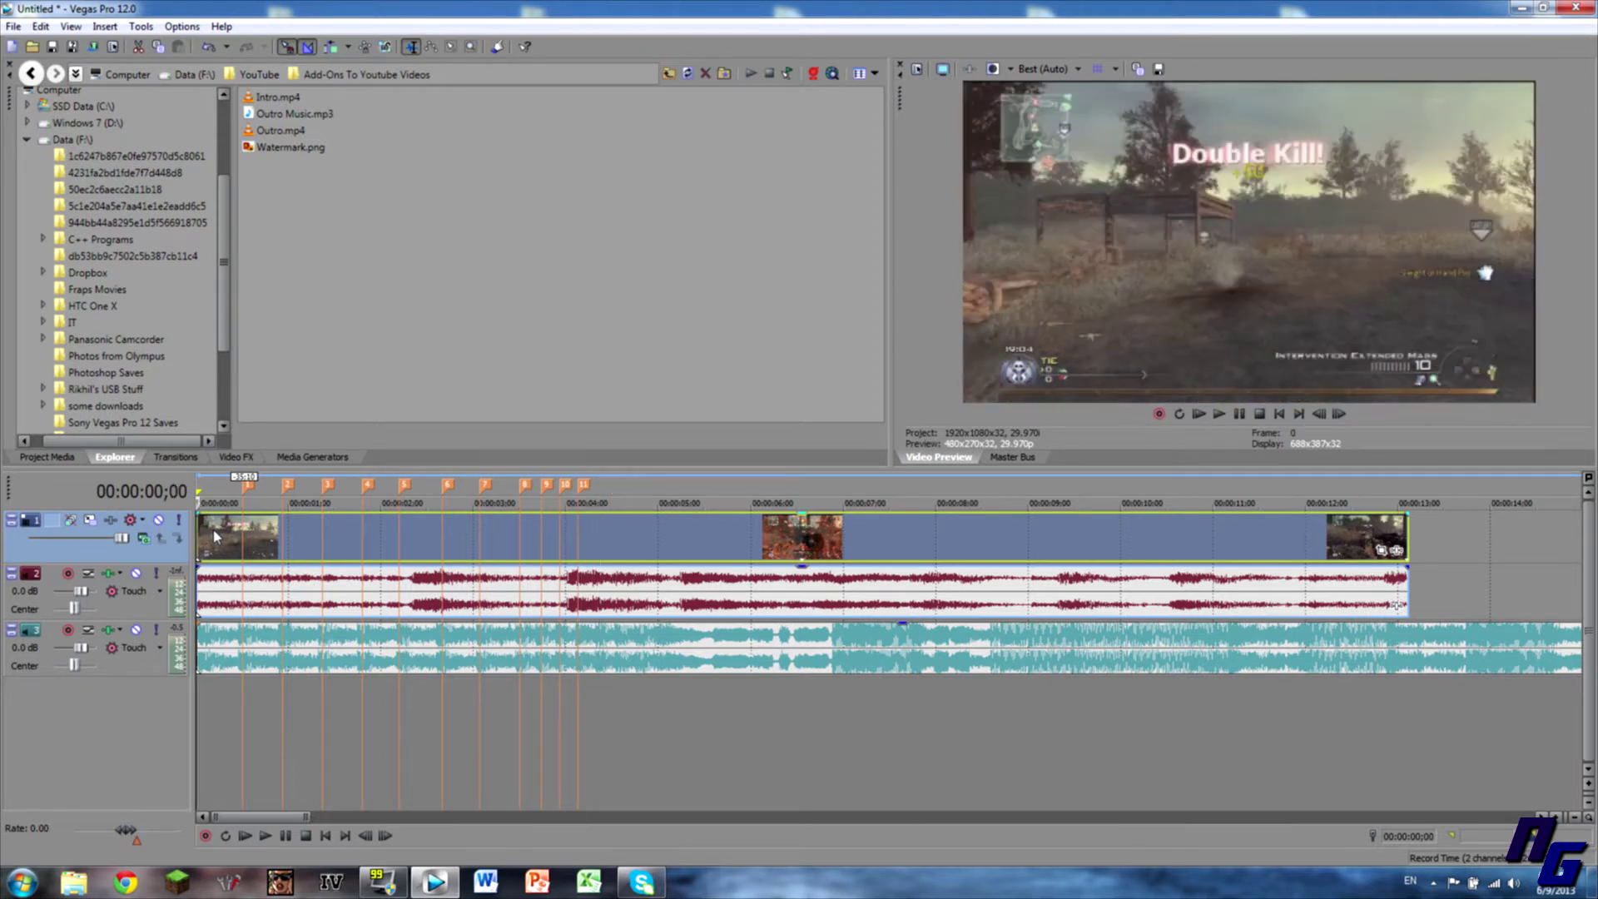
click(606, 640)
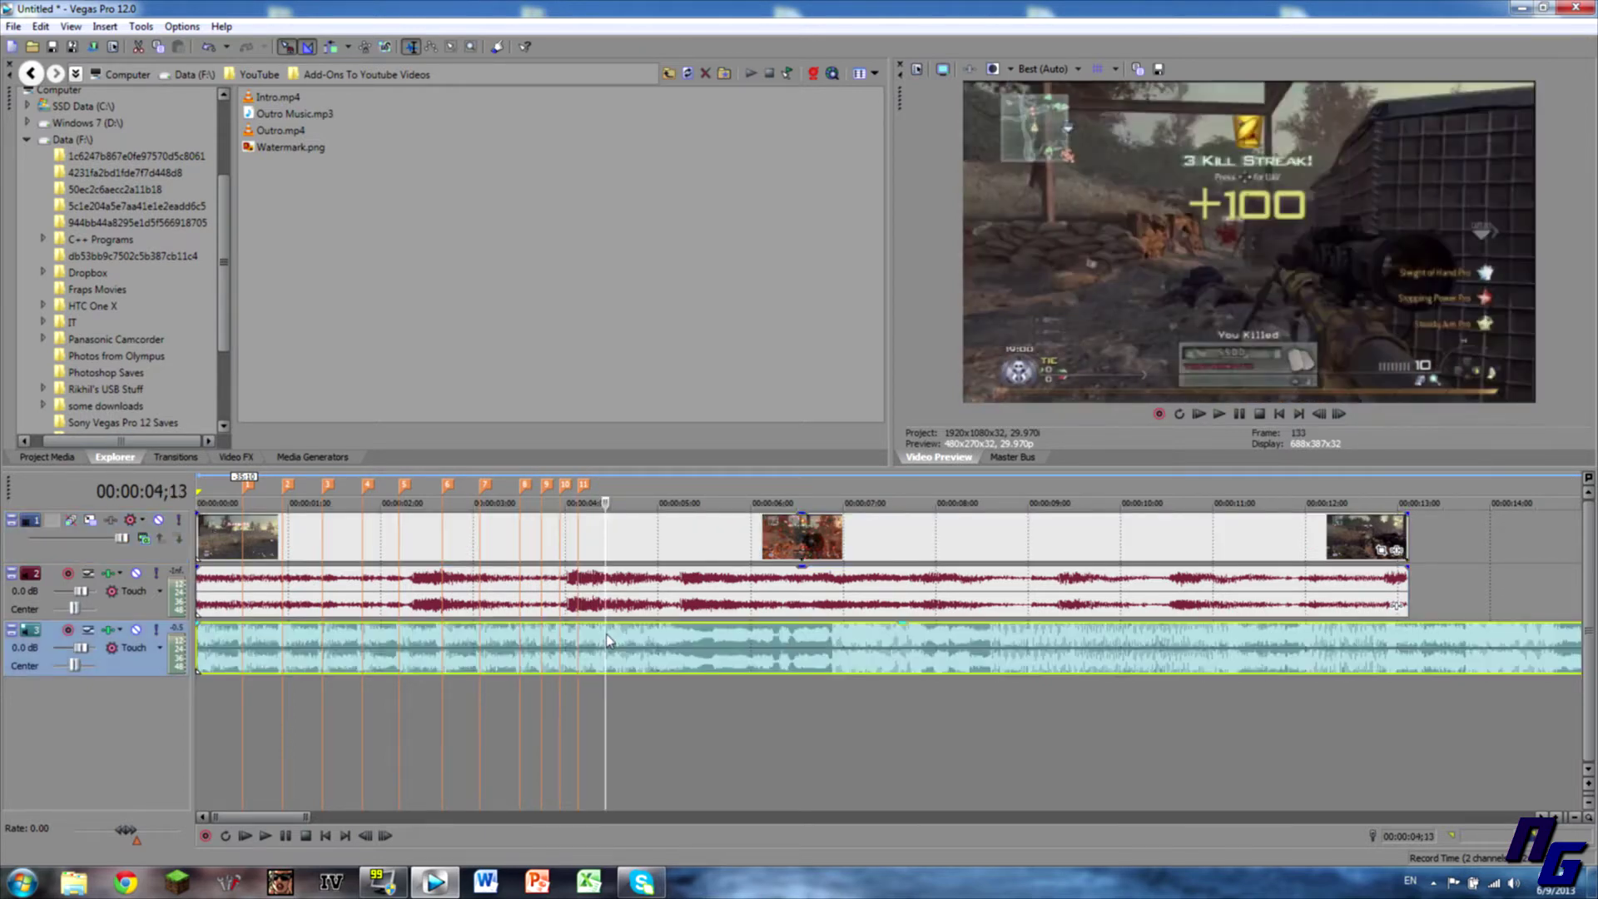
key(Left)
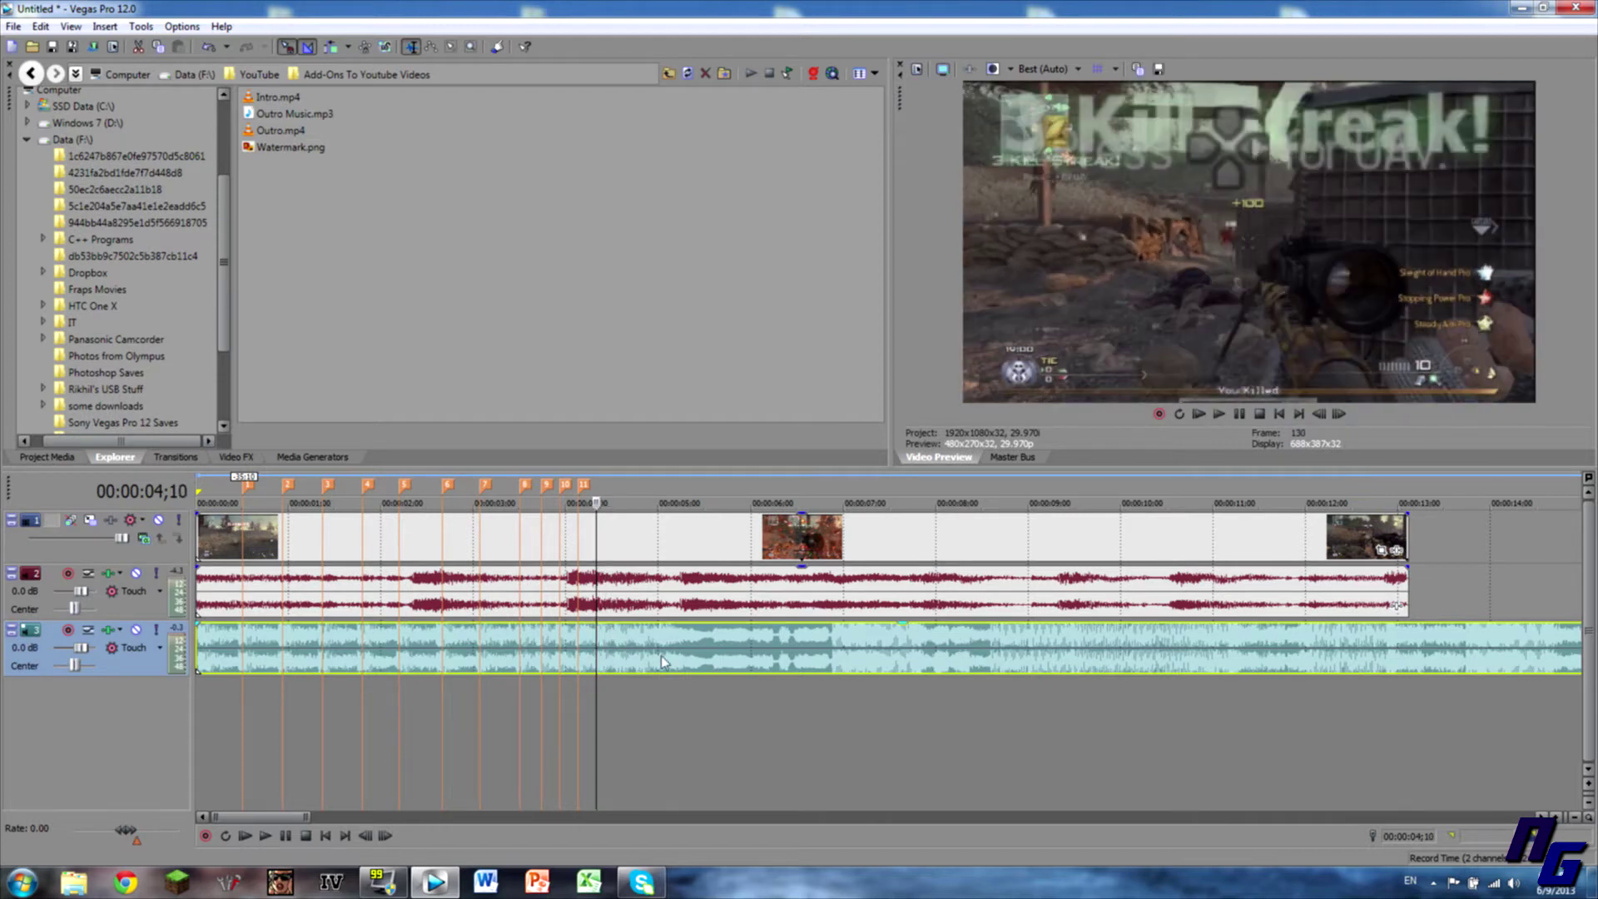
key(Right)
key(m)
key(Right)
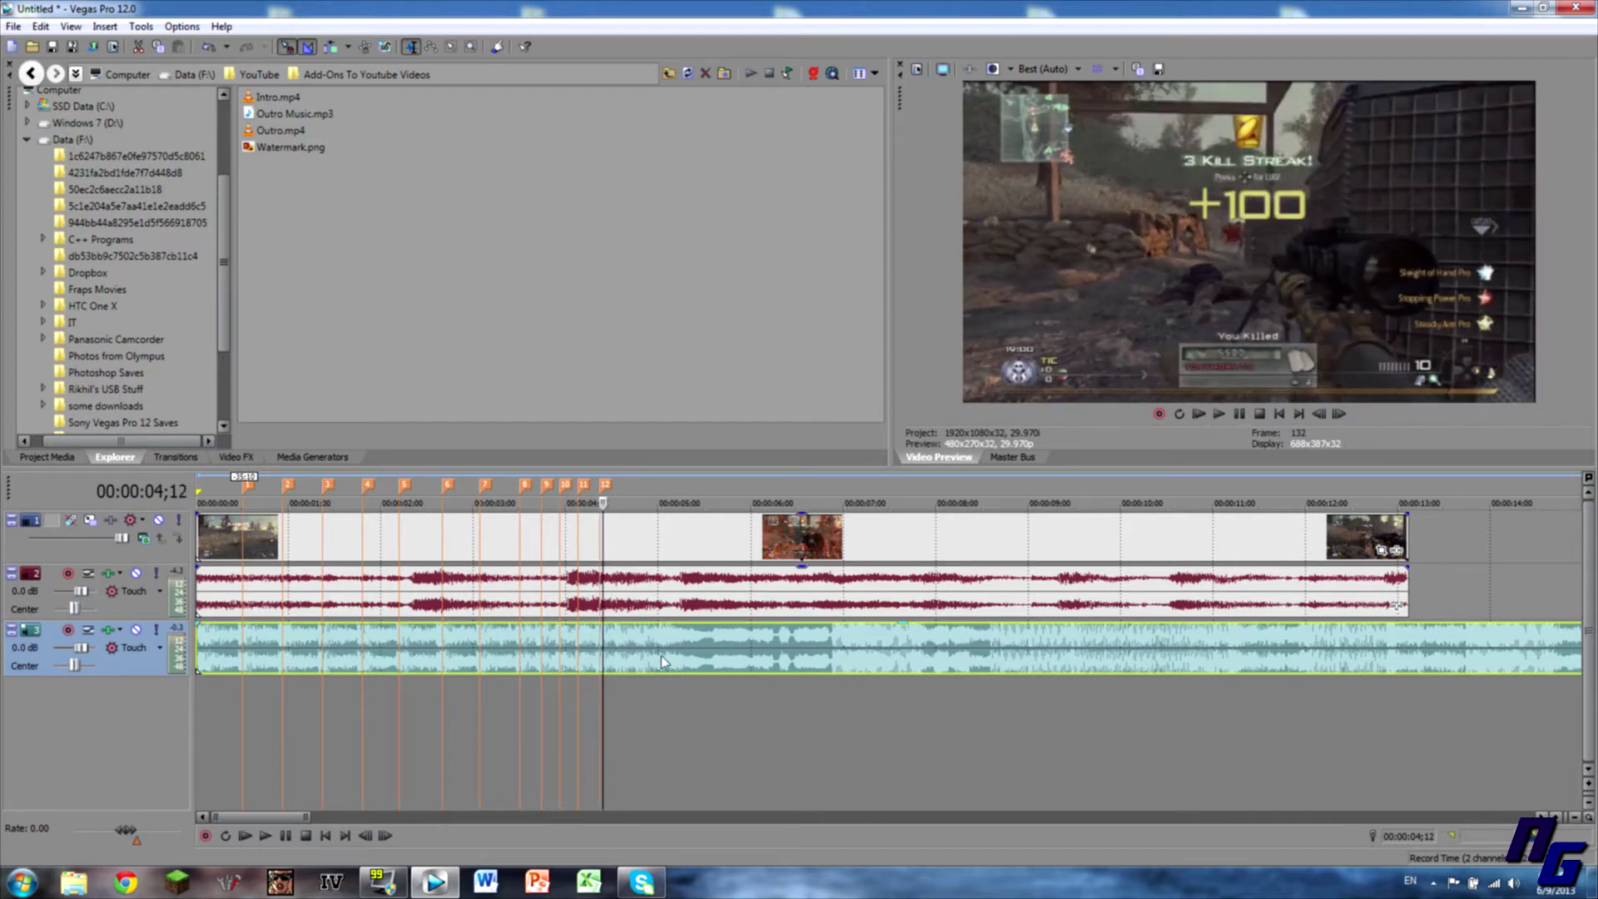
- Add a thirteenth and a fourteenth timeline marker about 6 to 8 frames apart, ending at 00:00:04;25
key(Right)
key(Right)
key(Right)
key(Right)
key(Right)
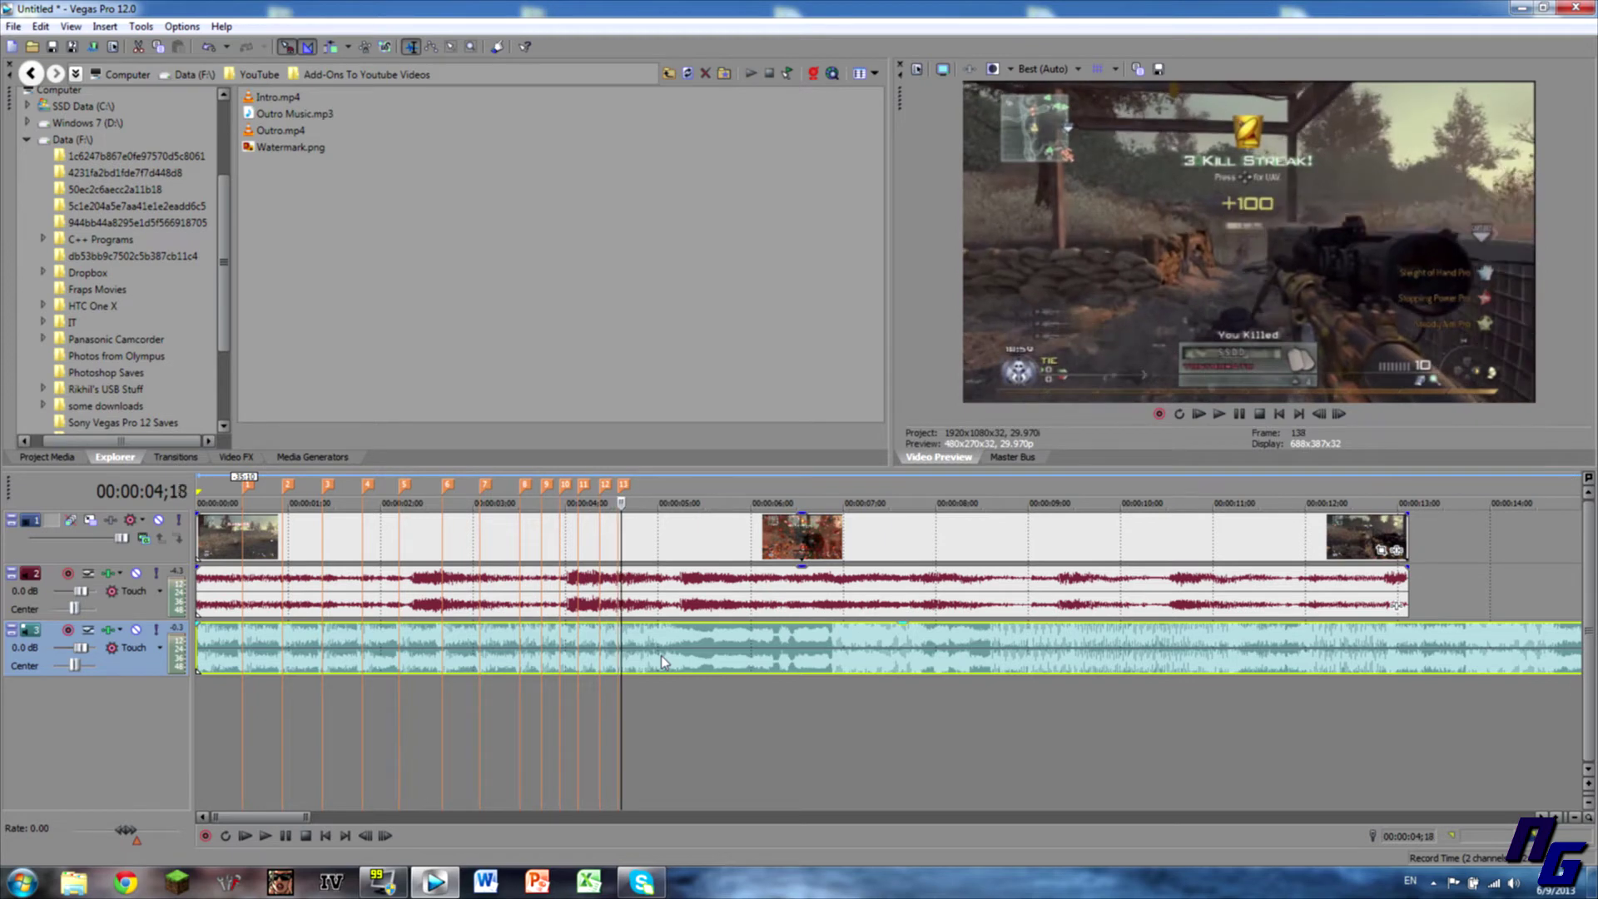
key(m)
key(Right)
key(Right)
key(Right)
key(Right)
key(Right)
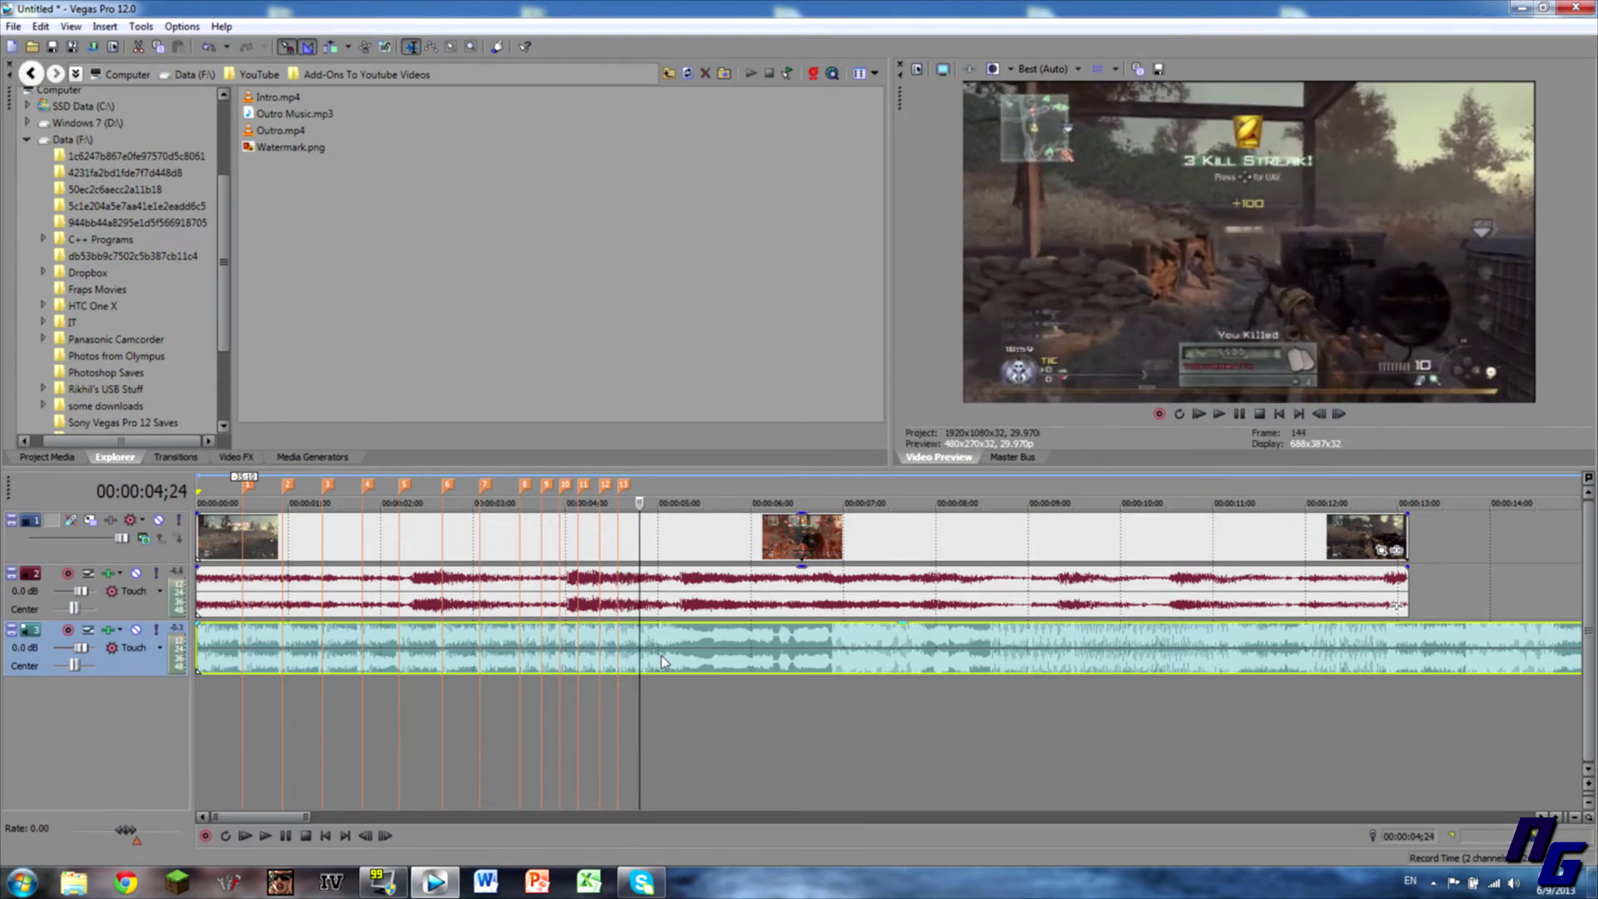
key(Right)
key(Right)
key(m)
- Add a fifteenth timeline marker at 00:00:05;02
key(Right)
key(Right)
key(Right)
key(Right)
key(Right)
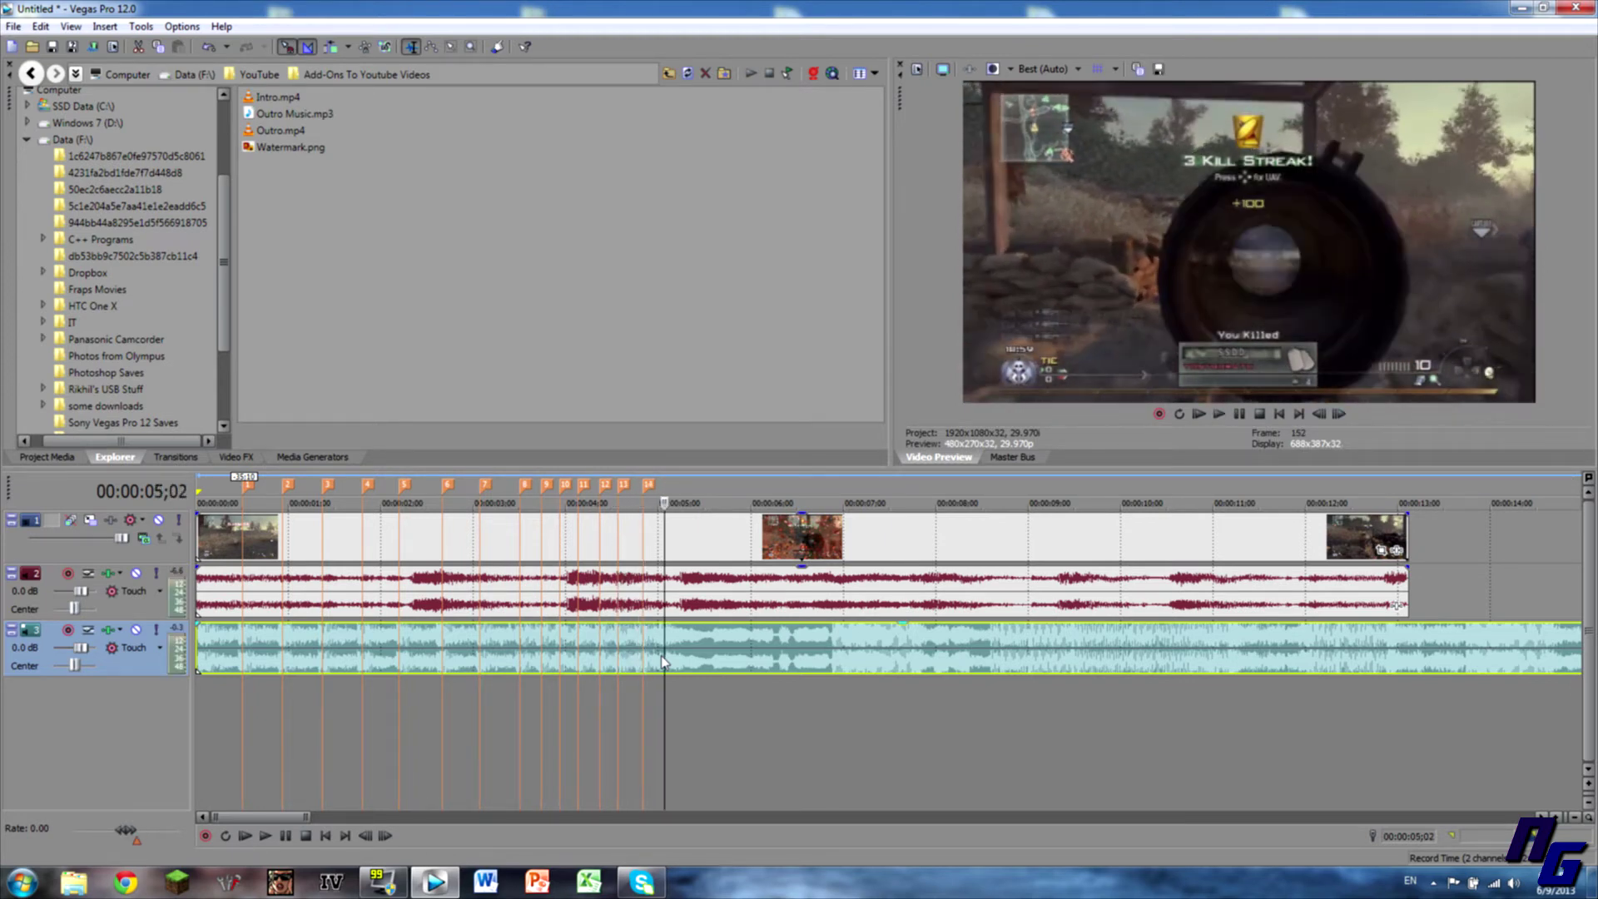
key(Right)
key(m)
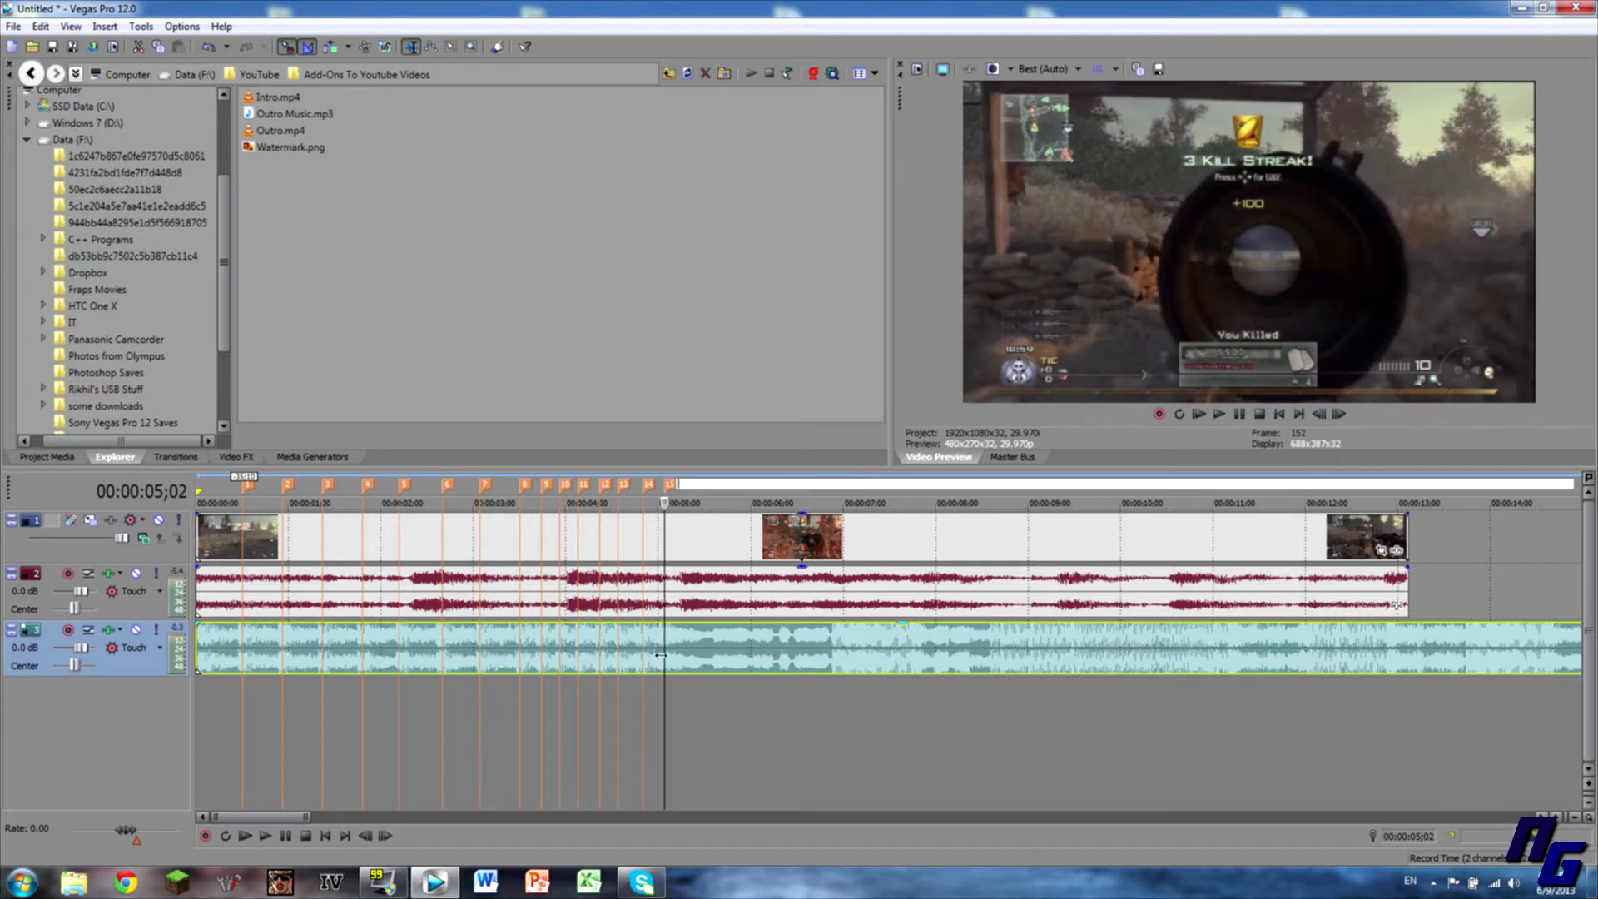
key(Return)
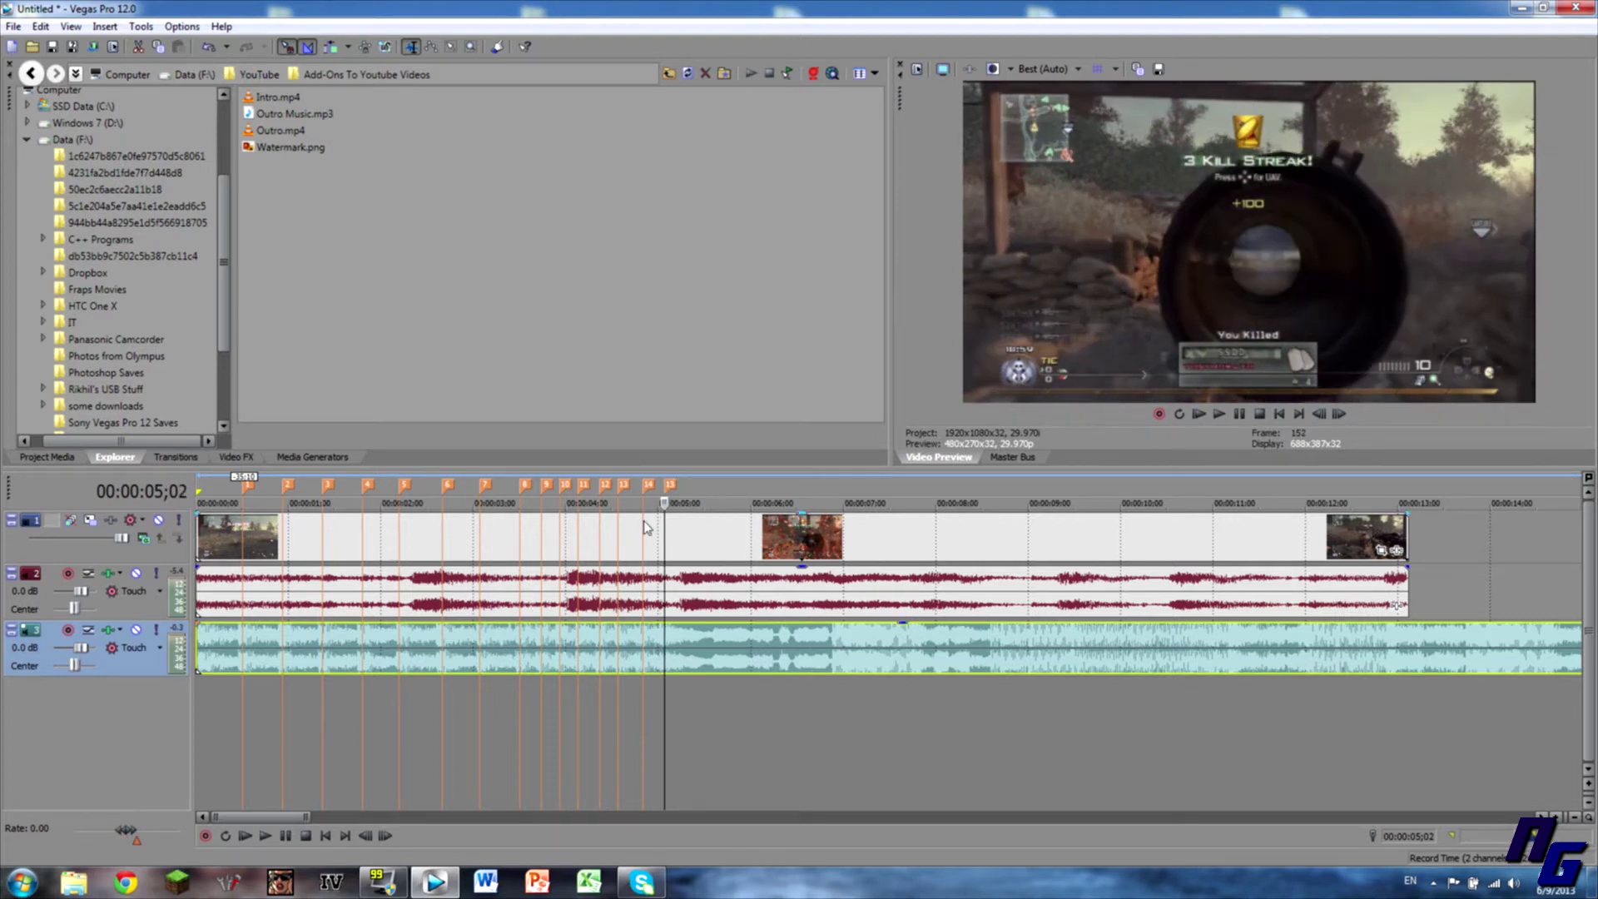
- Split the gameplay clip and its audio at the first and second markers, undoing the mistaken split of the music
click(249, 486)
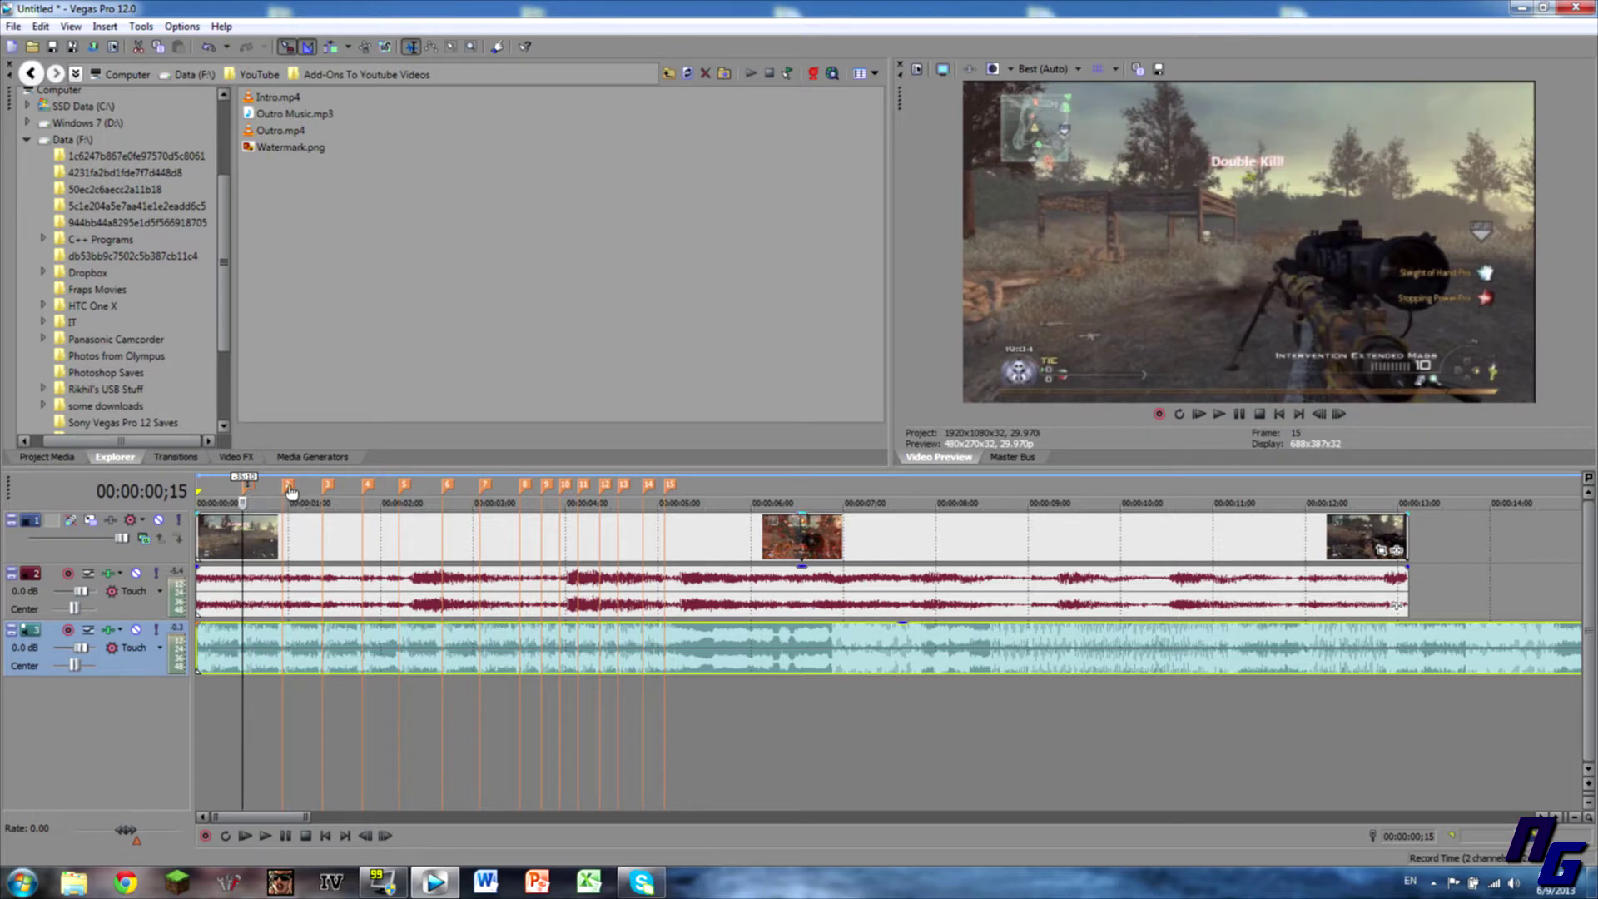
key(s)
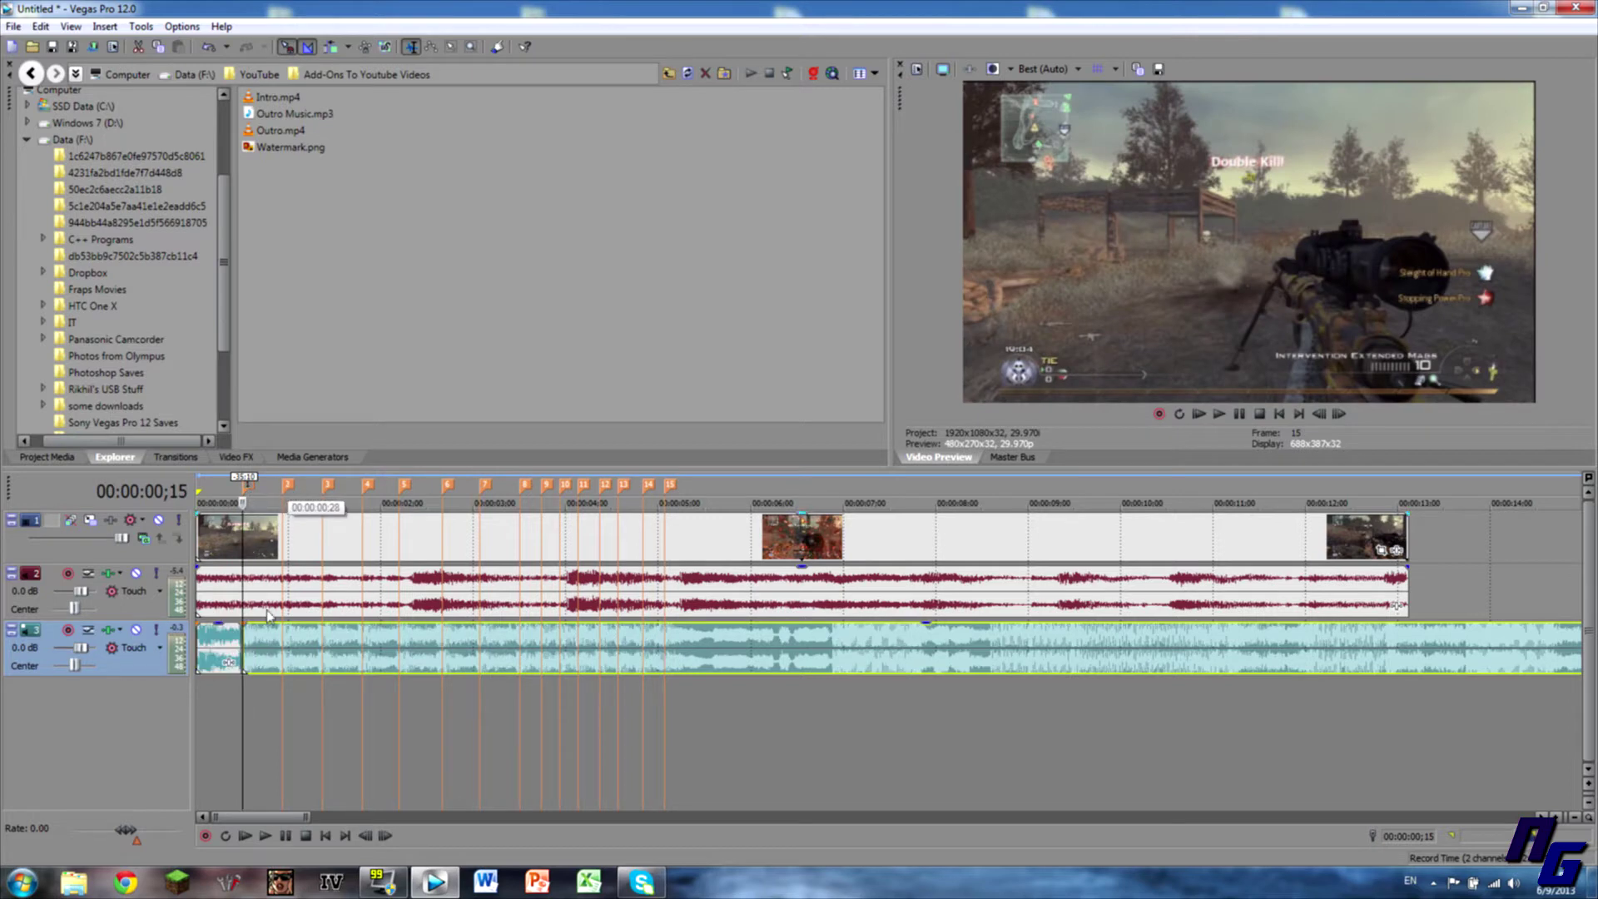
key(ctrl+z)
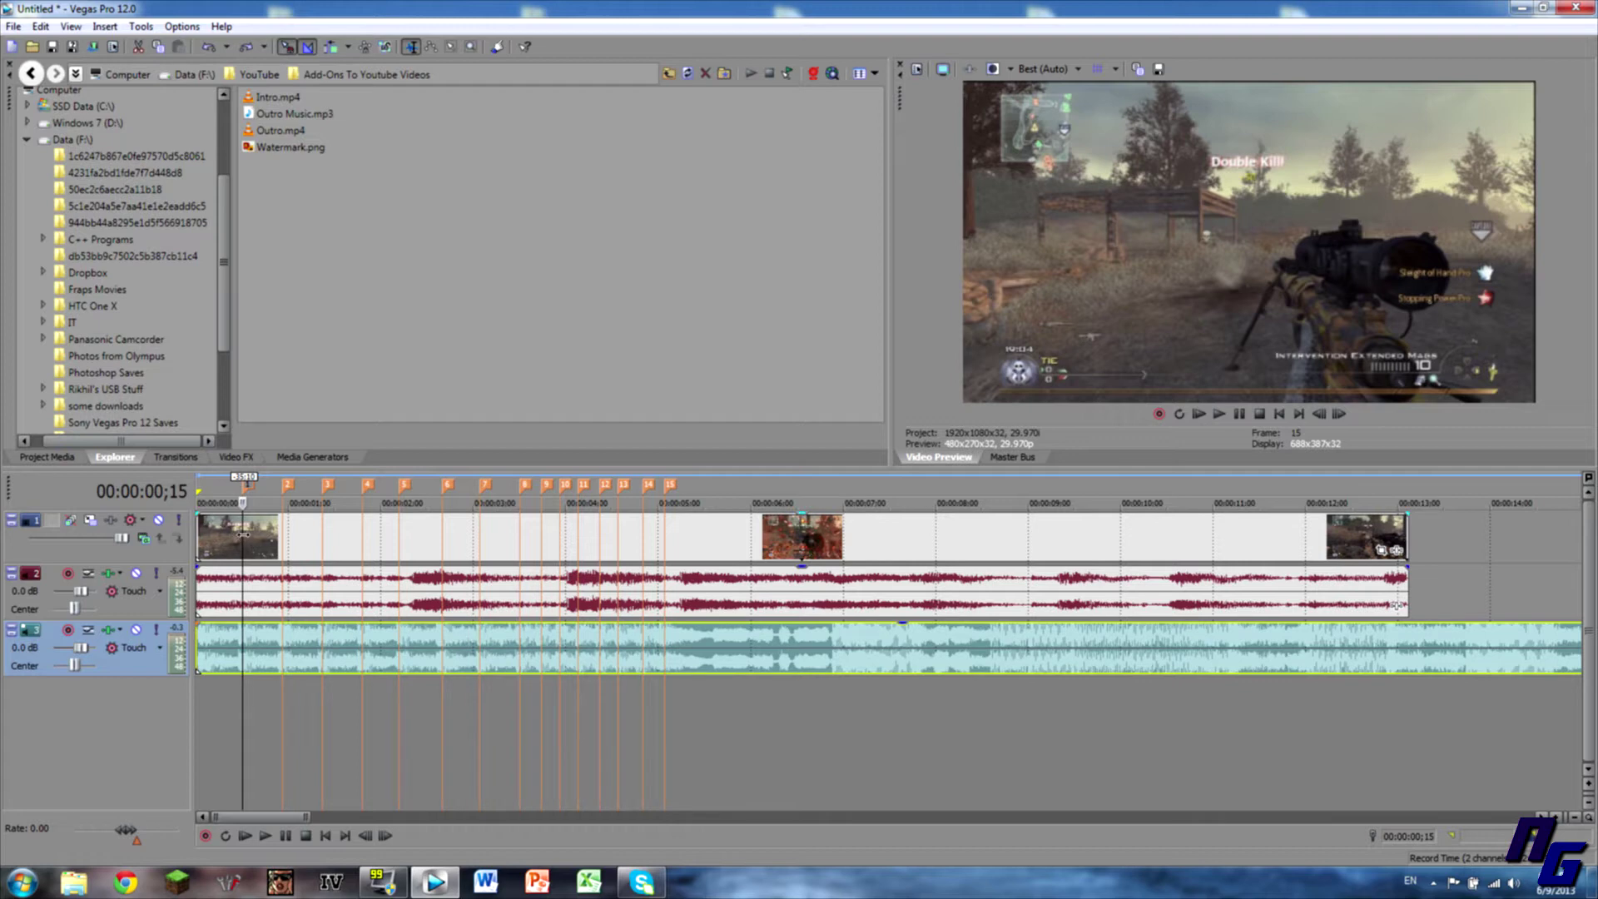
click(246, 537)
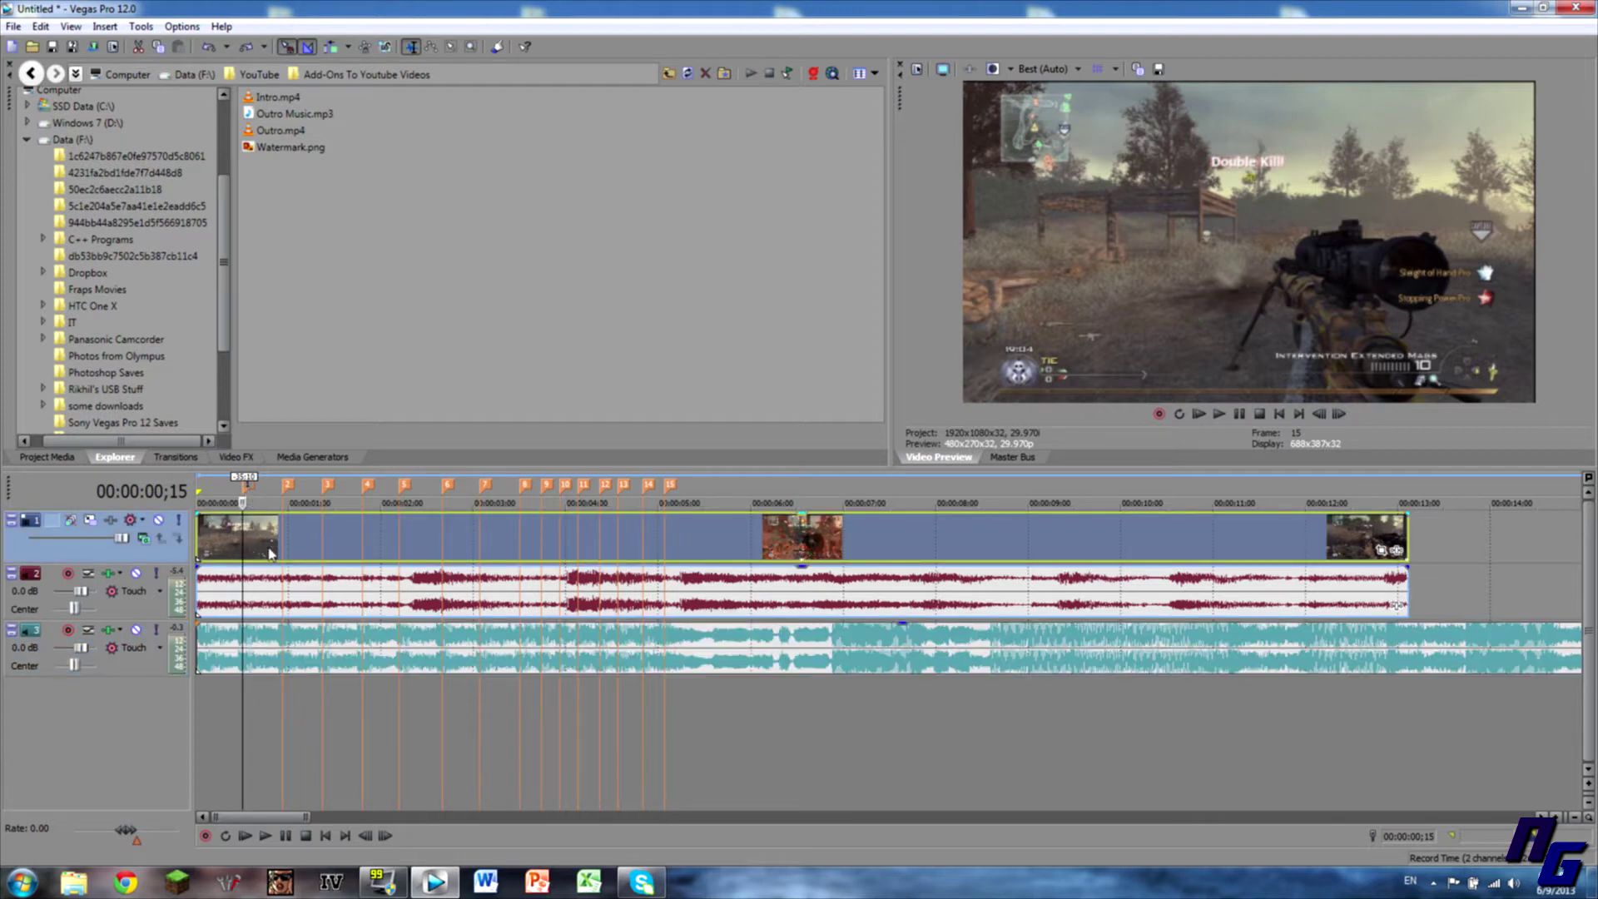
key(s)
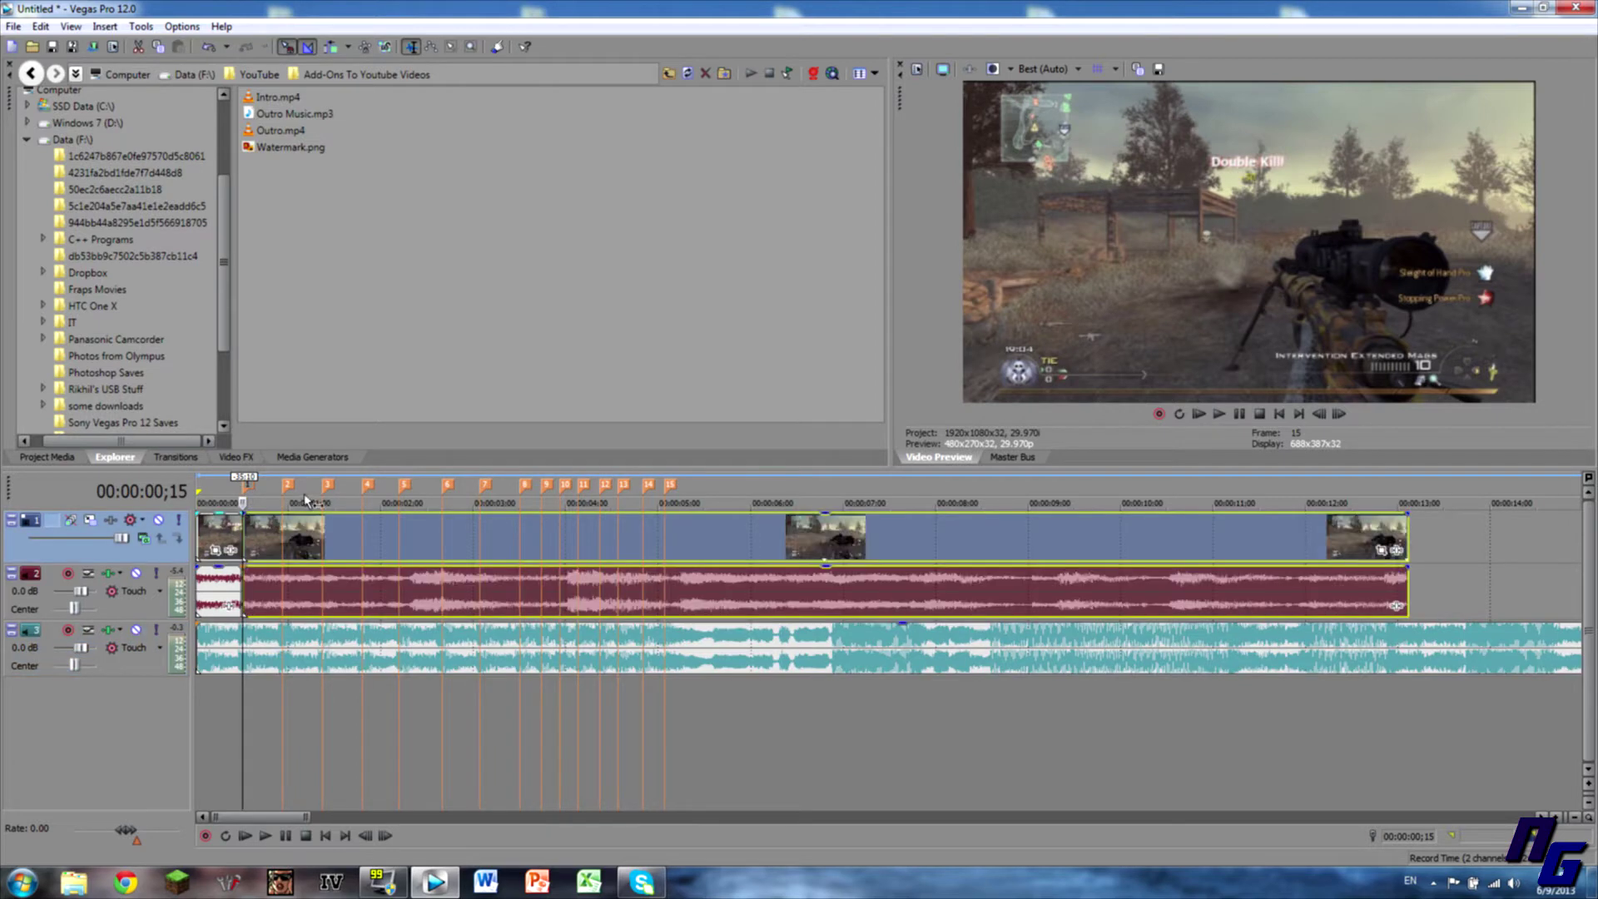
key(ctrl+Right)
key(s)
- Split the gameplay clip at the third, fourth and fifth markers
click(331, 486)
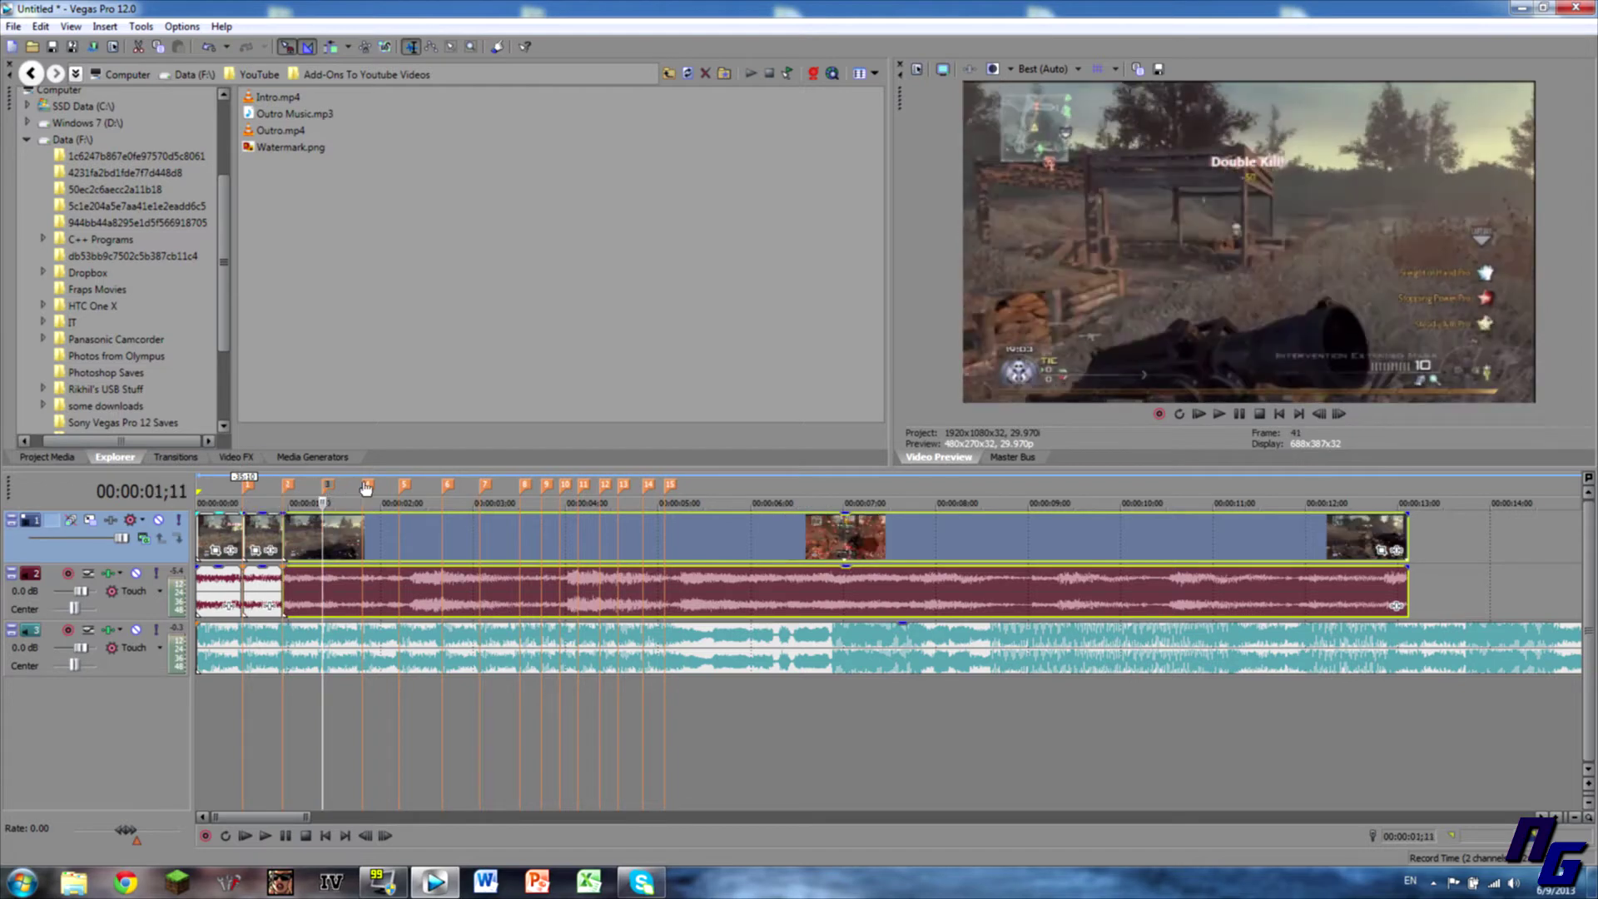
key(s)
click(368, 485)
key(s)
click(405, 486)
key(s)
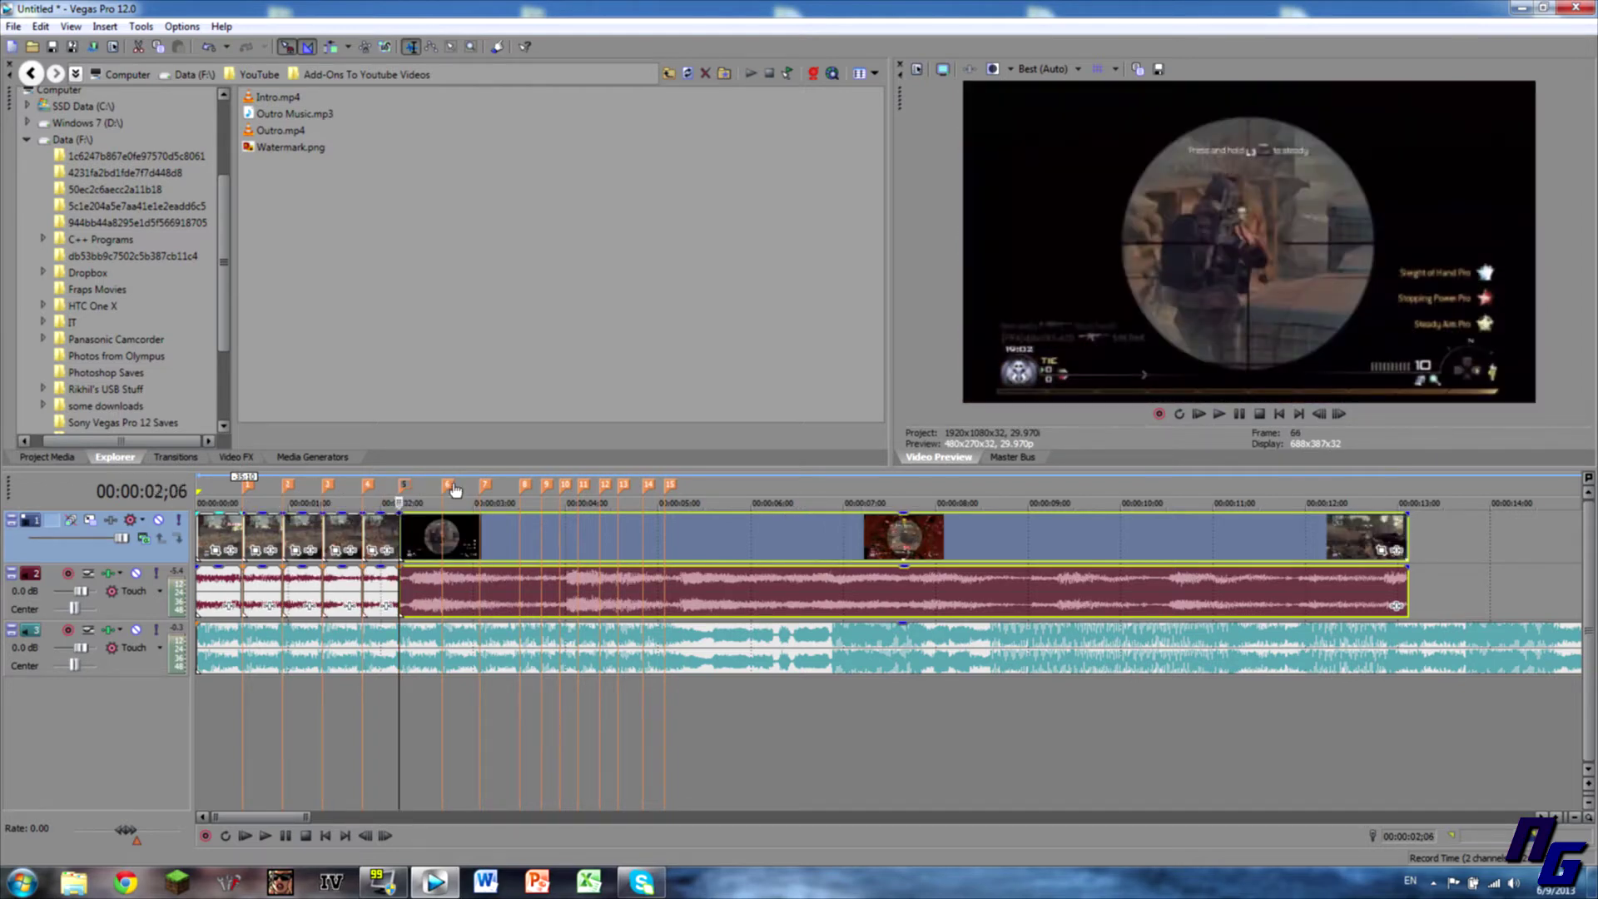
- Split the gameplay clip at the sixth, seventh and eighth markers
click(447, 486)
key(s)
click(485, 486)
key(s)
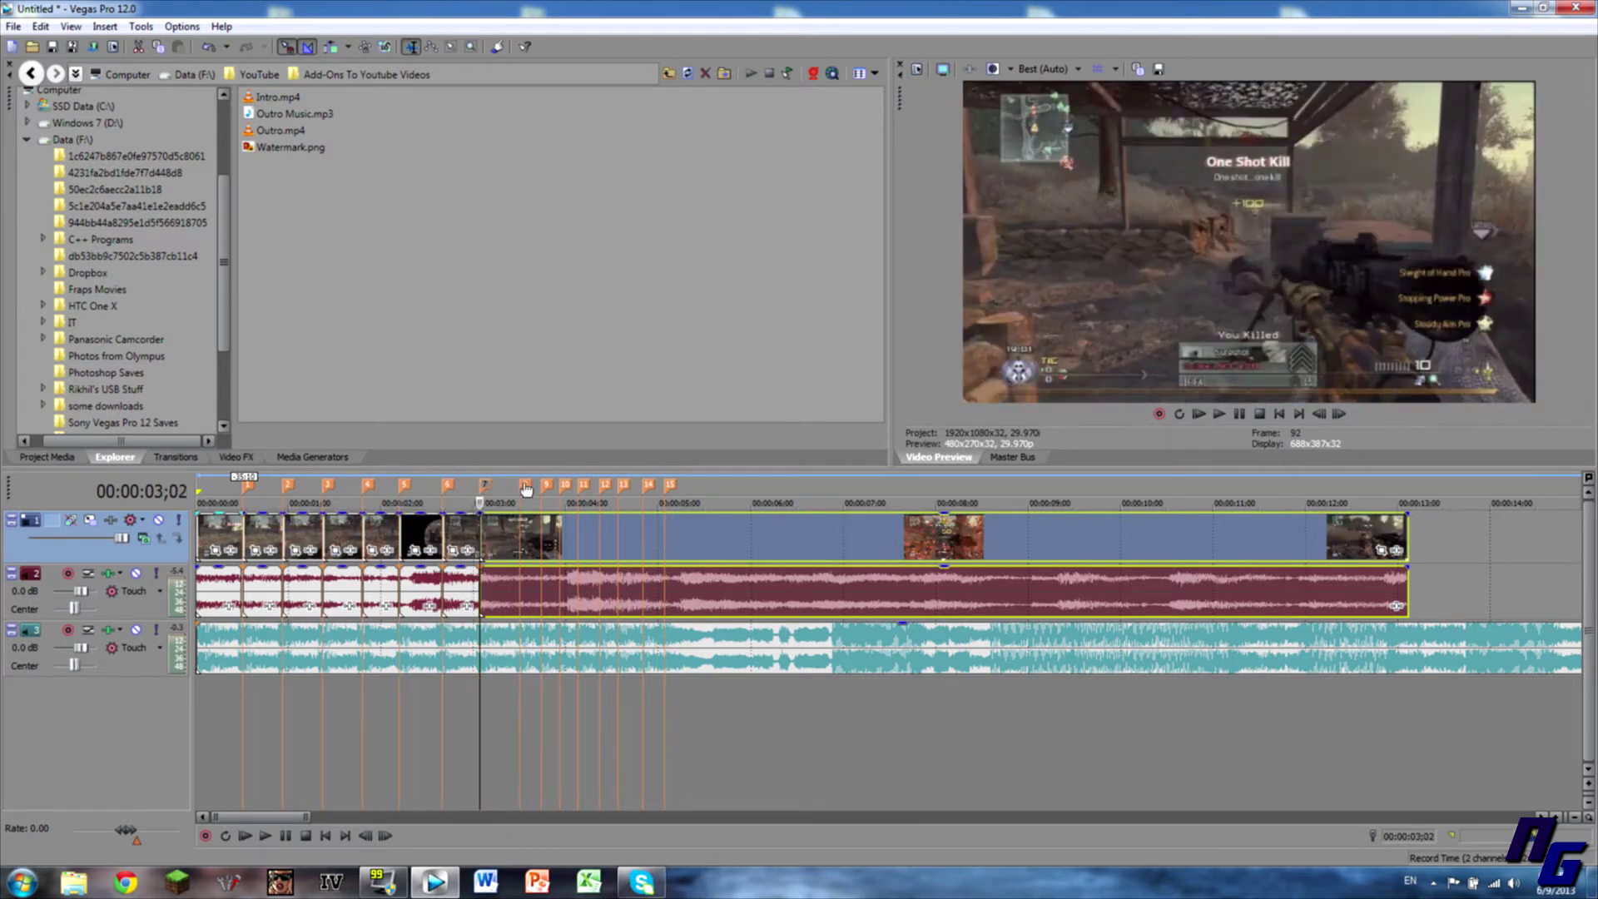
click(525, 486)
key(s)
- Split the gameplay clip at the ninth and tenth markers
click(547, 486)
click(566, 486)
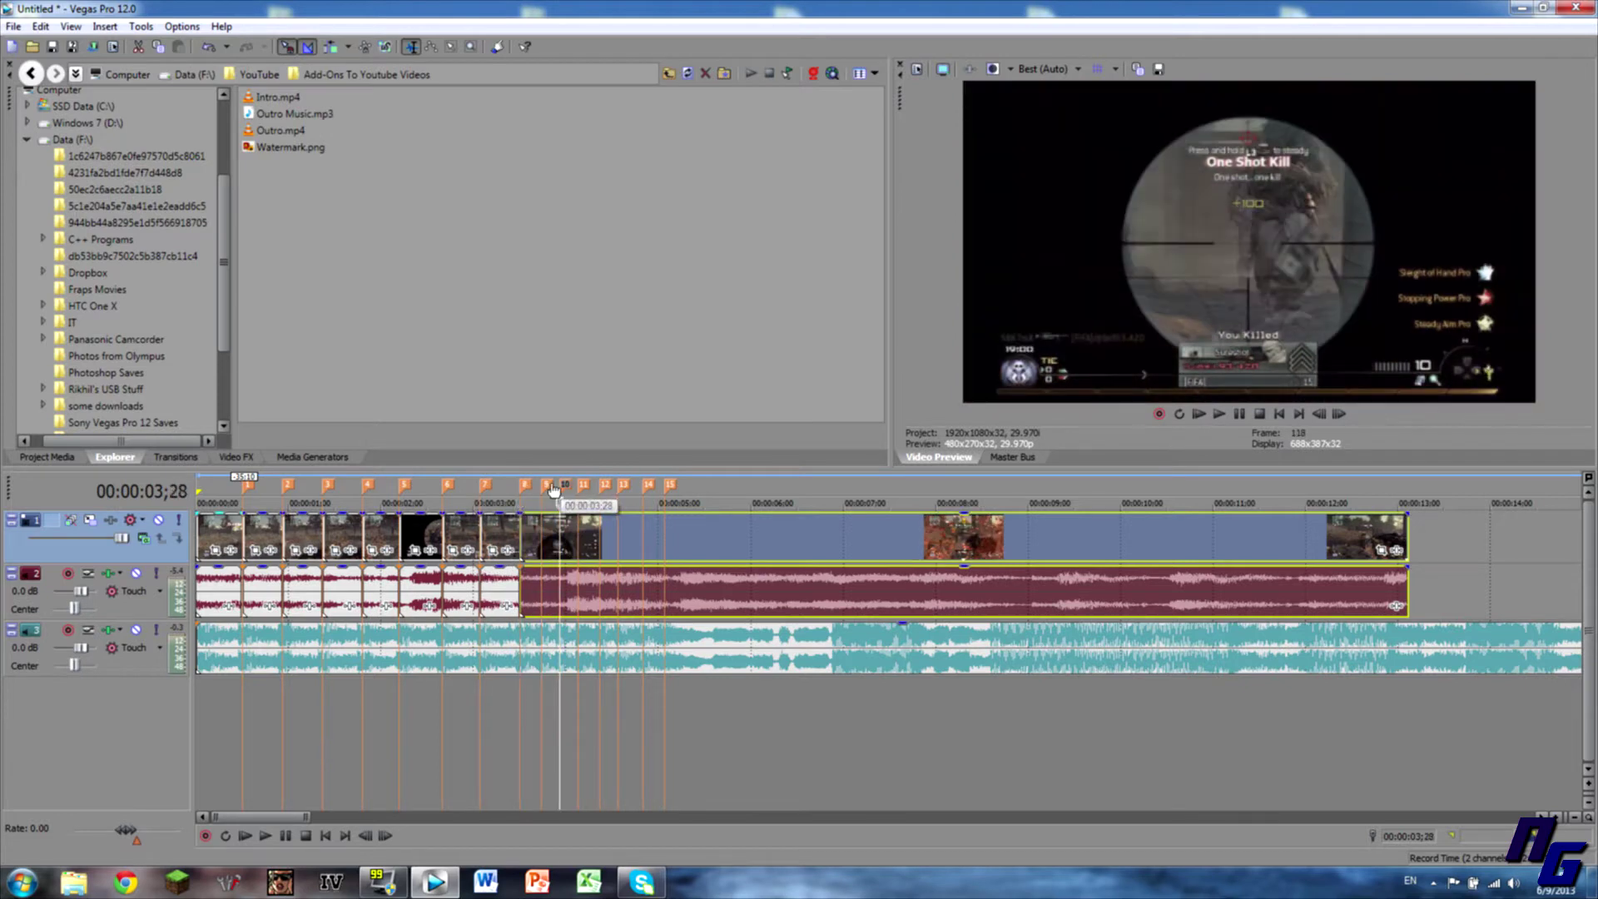
click(547, 486)
key(s)
click(565, 486)
key(s)
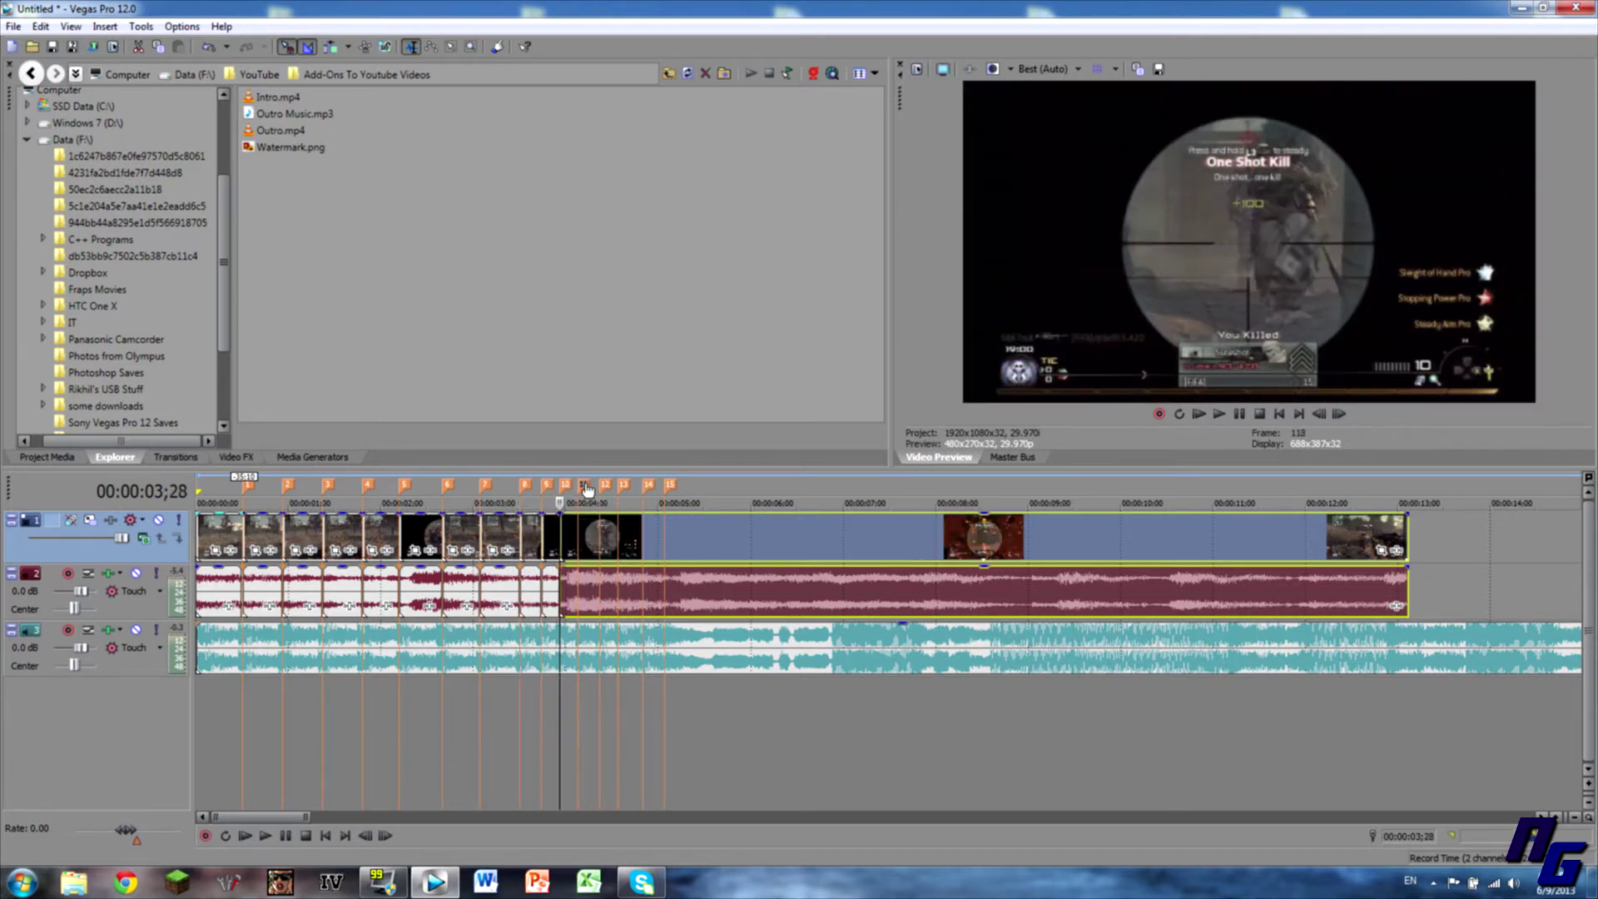
- Split the gameplay clip at the eleventh, twelfth and thirteenth markers
click(585, 486)
key(s)
click(605, 486)
key(s)
click(623, 486)
key(s)
- Split the gameplay clip at the fourteenth and fifteenth markers
click(648, 486)
key(s)
click(671, 486)
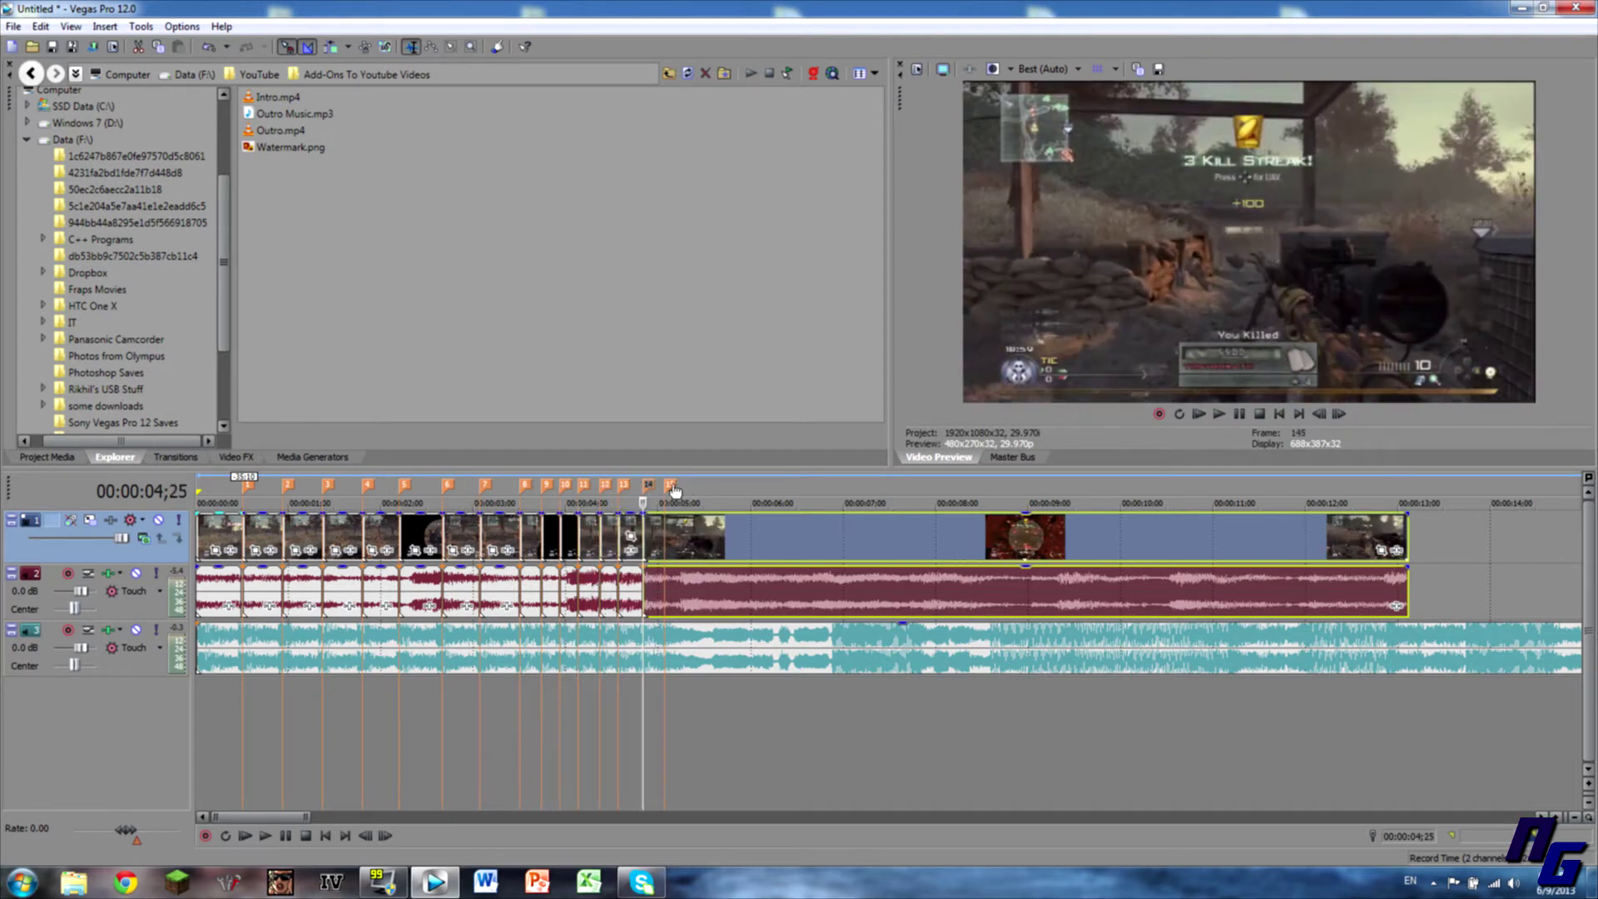
key(s)
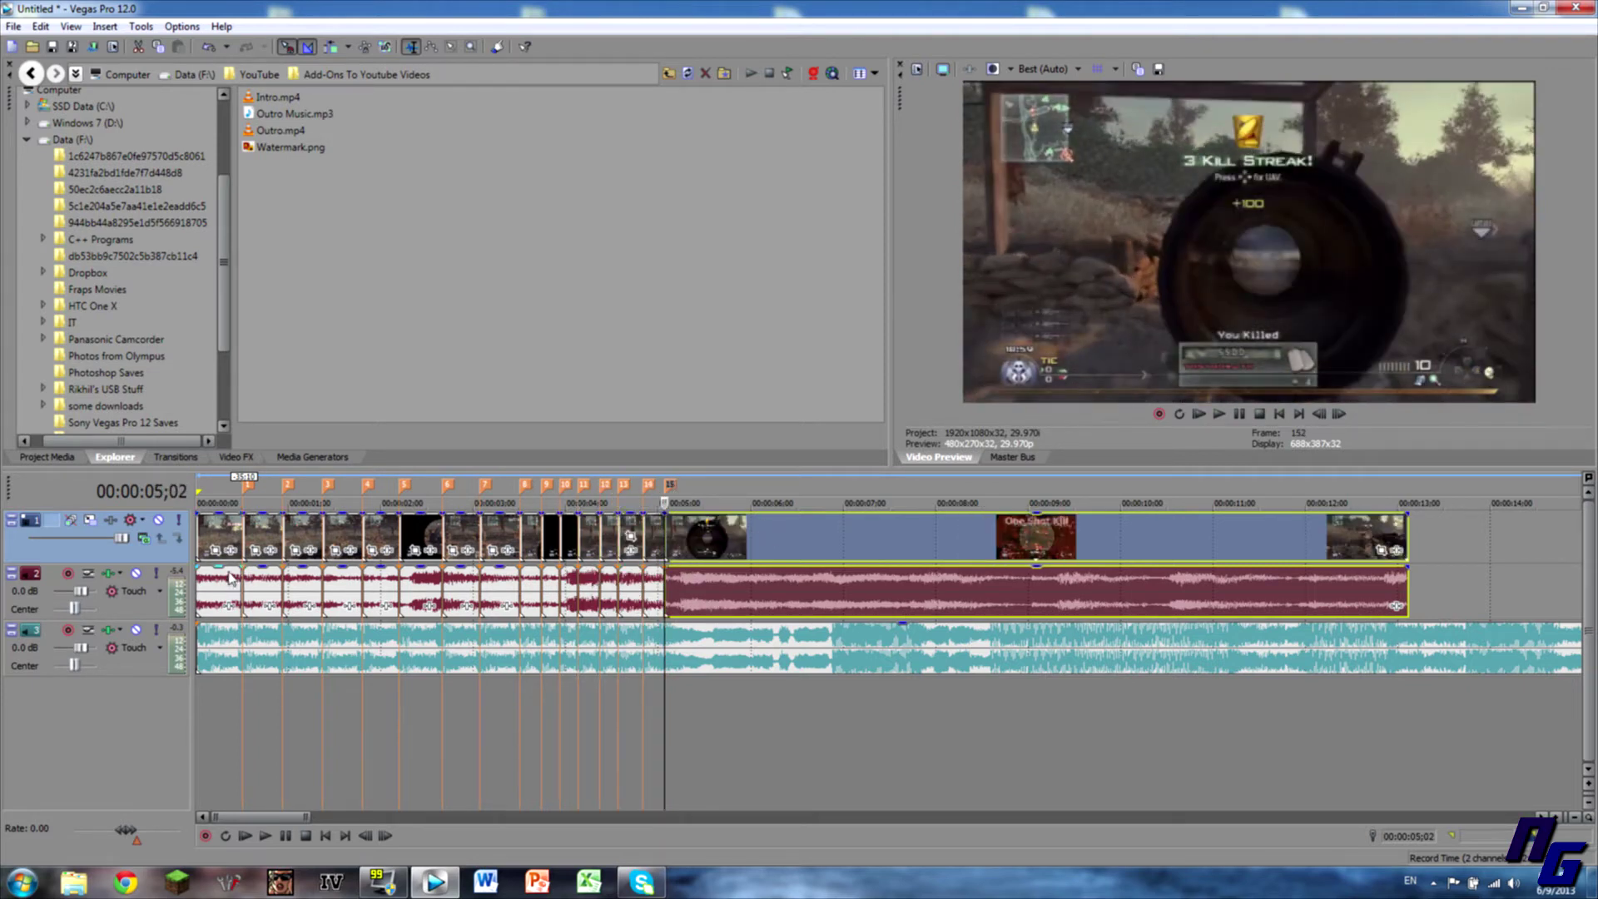
- Lower the gain to silence on the gameplay audio segments from the start to the eighth marker
drag(275, 573, 347, 660)
drag(393, 573, 393, 676)
drag(437, 574, 463, 699)
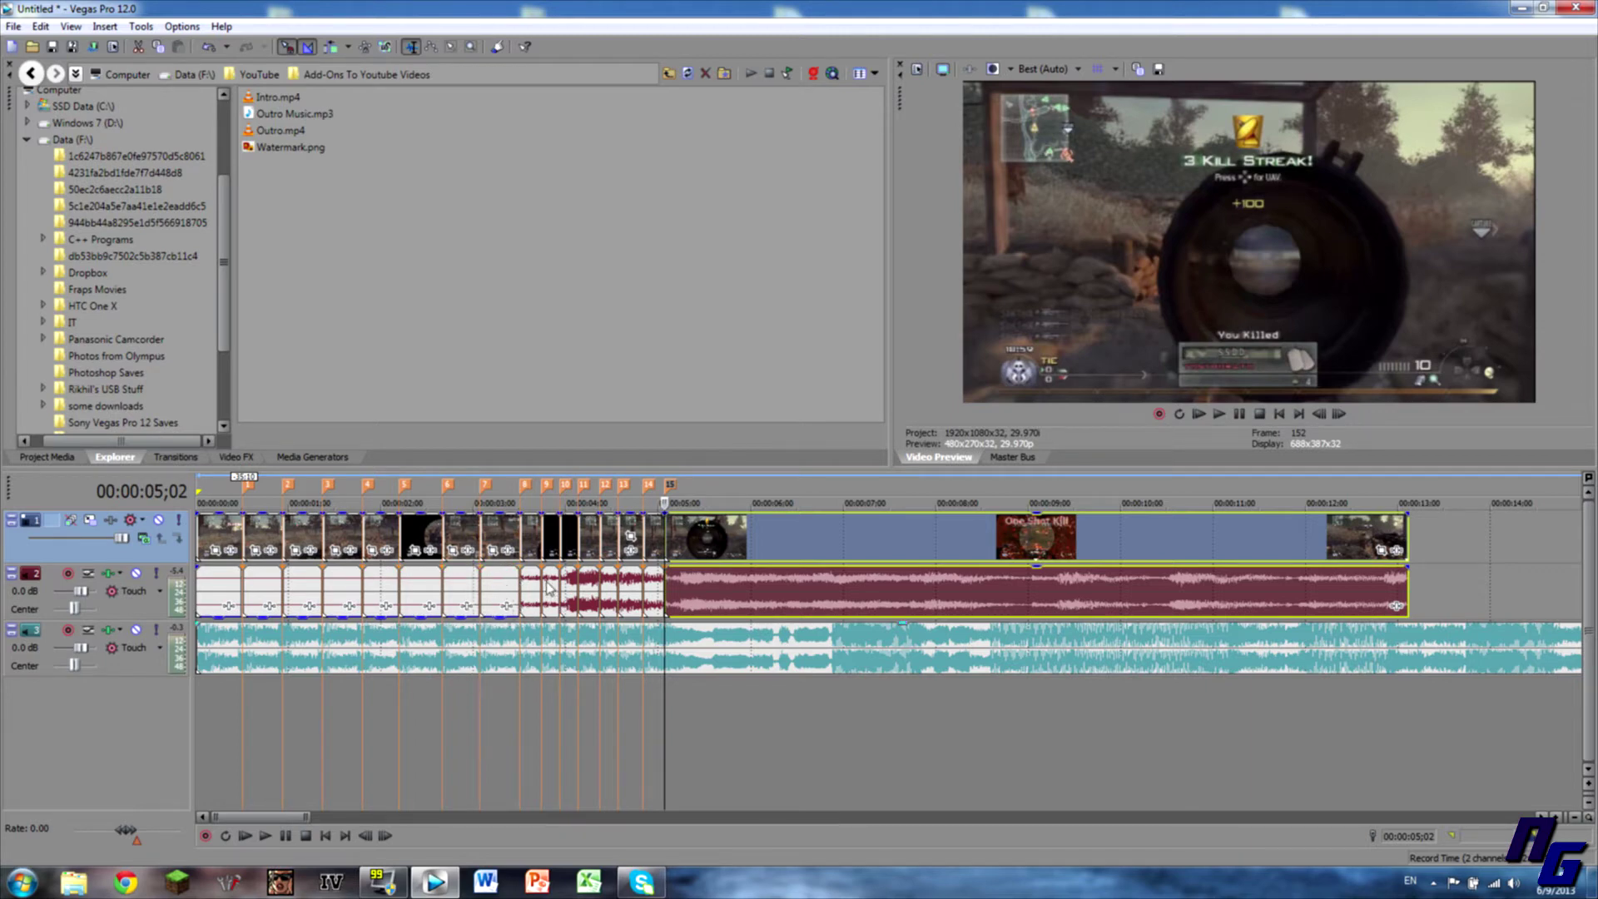
- Lower the gain to silence on the gameplay audio segments between the eighth and fifteenth markers
drag(560, 571, 549, 699)
drag(571, 571, 562, 636)
drag(591, 569, 589, 637)
drag(608, 571, 606, 637)
drag(634, 574, 633, 636)
drag(658, 569, 655, 636)
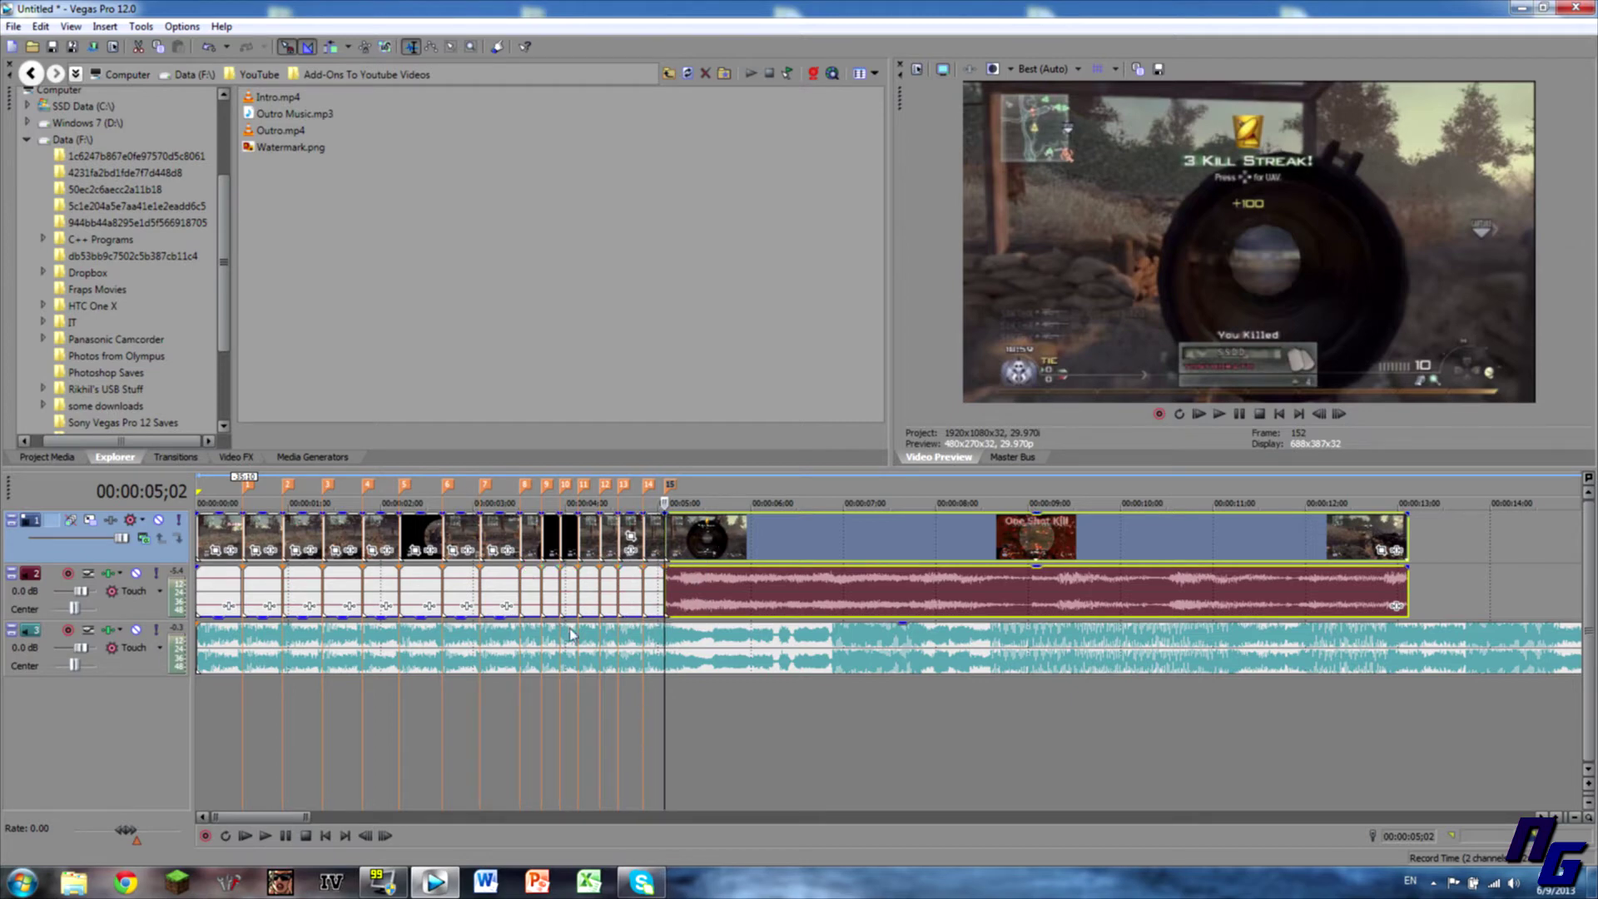
- Review the cut segments against the music from the start to the fifteenth marker
key(Left)
key(Left)
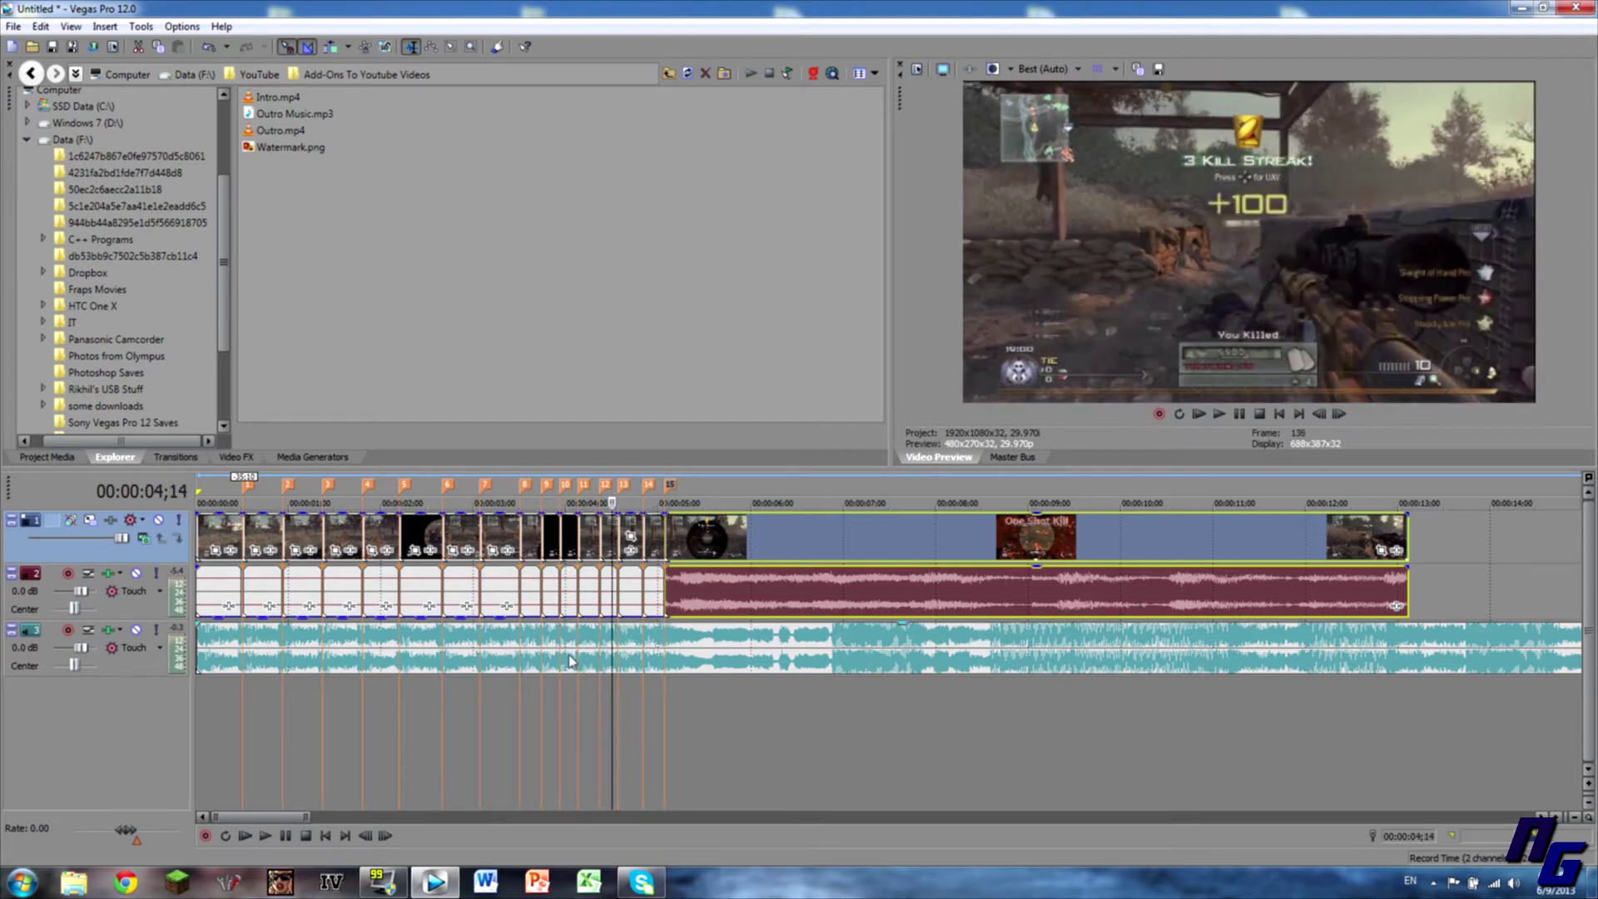
key(Left)
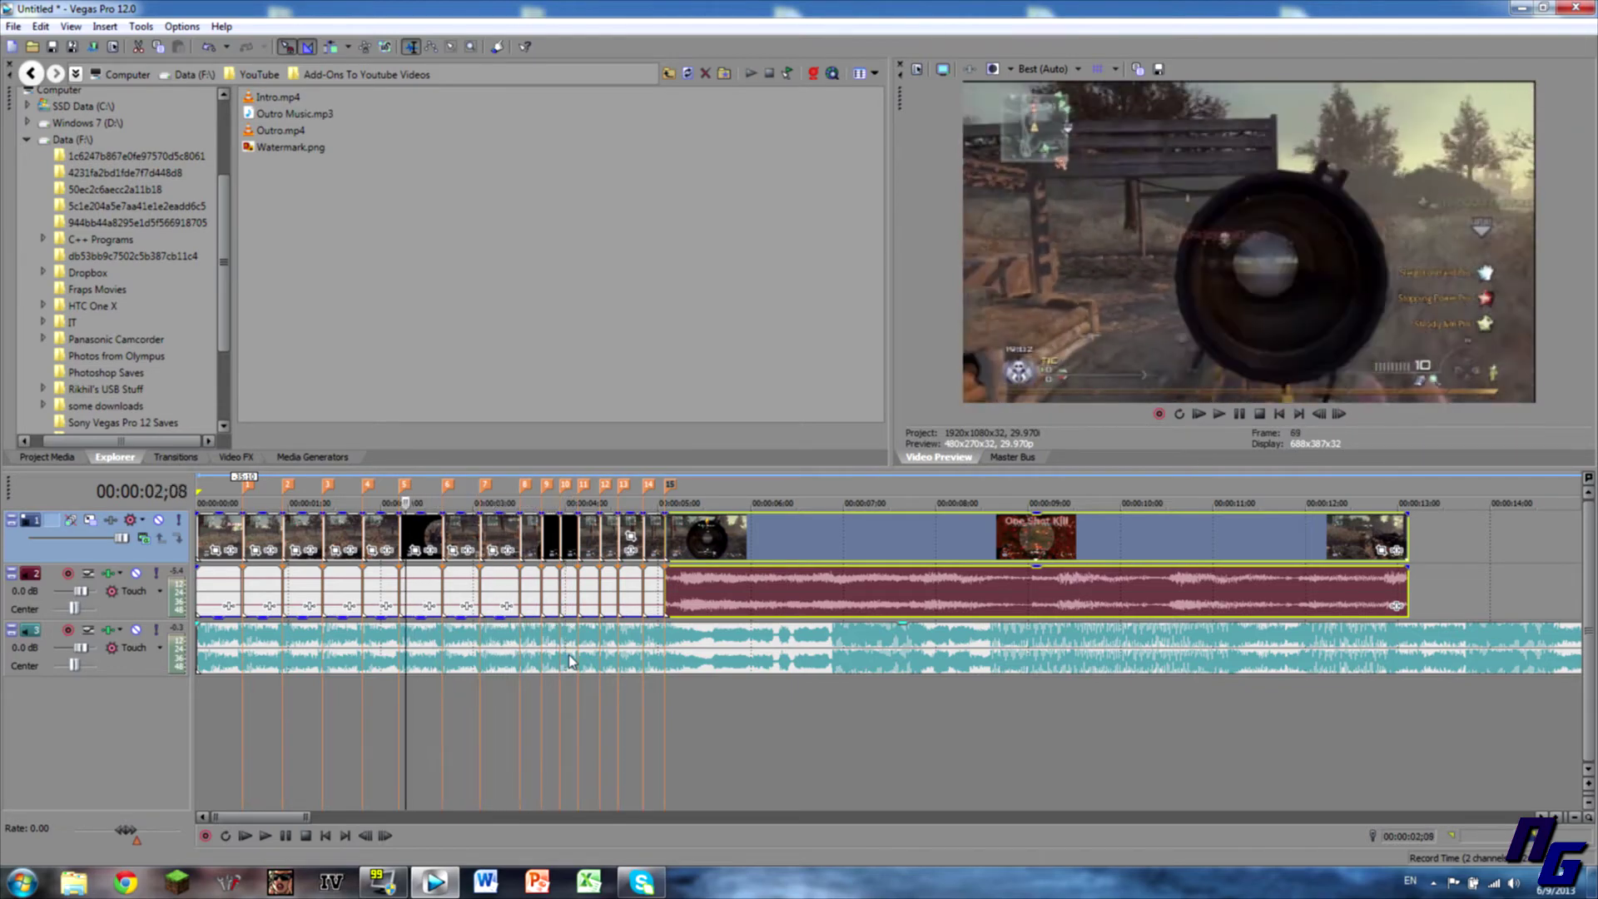
key(Right)
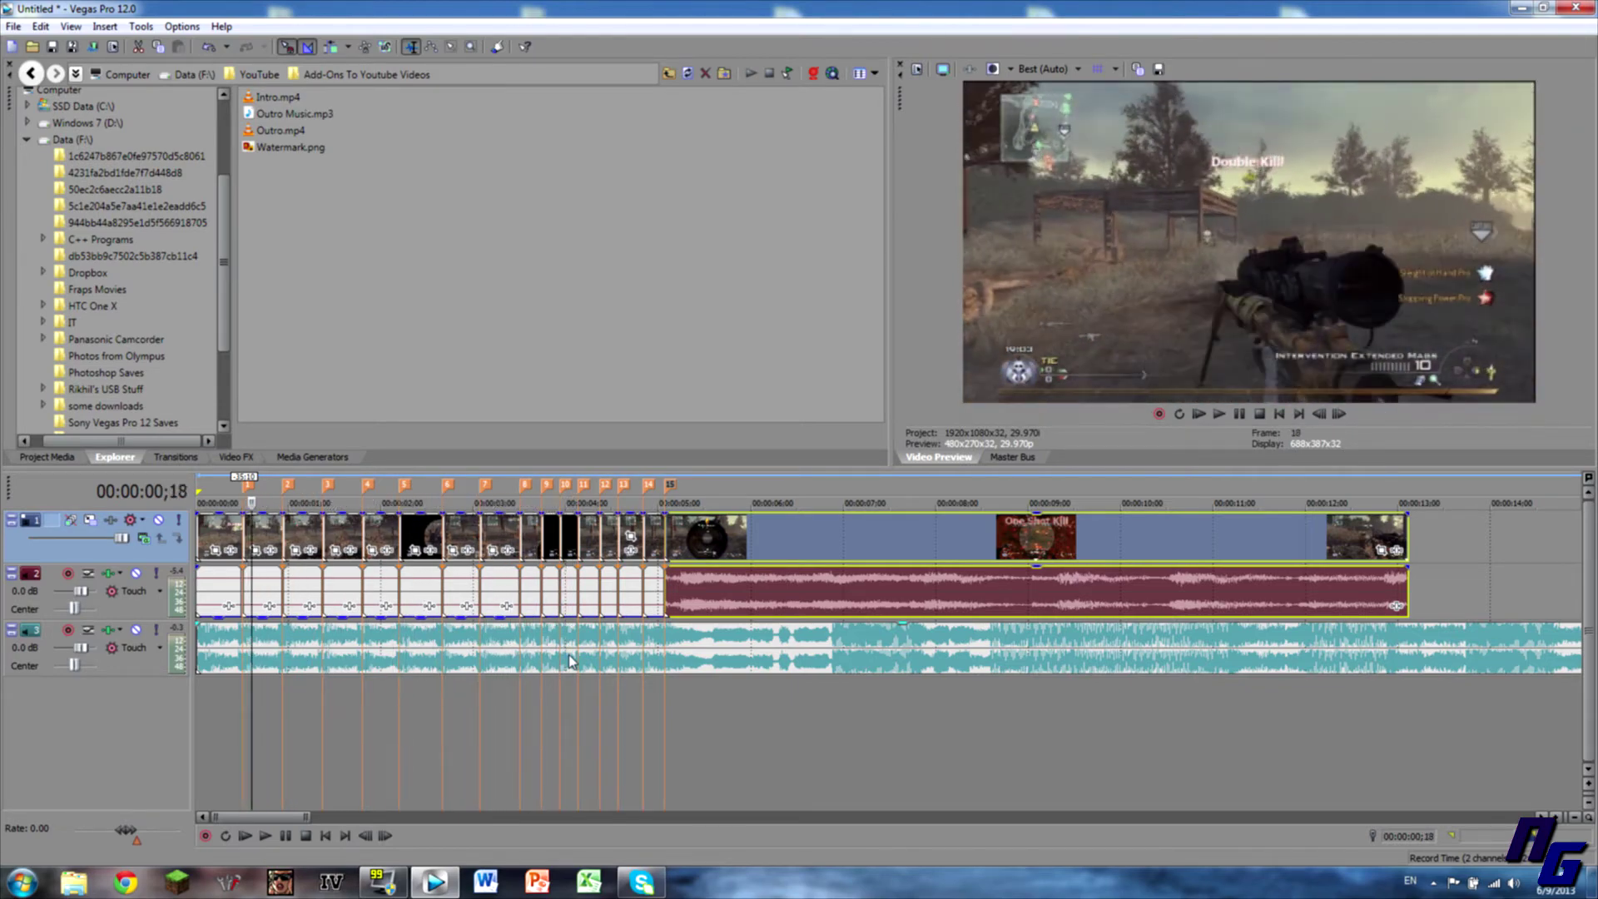
key(Right)
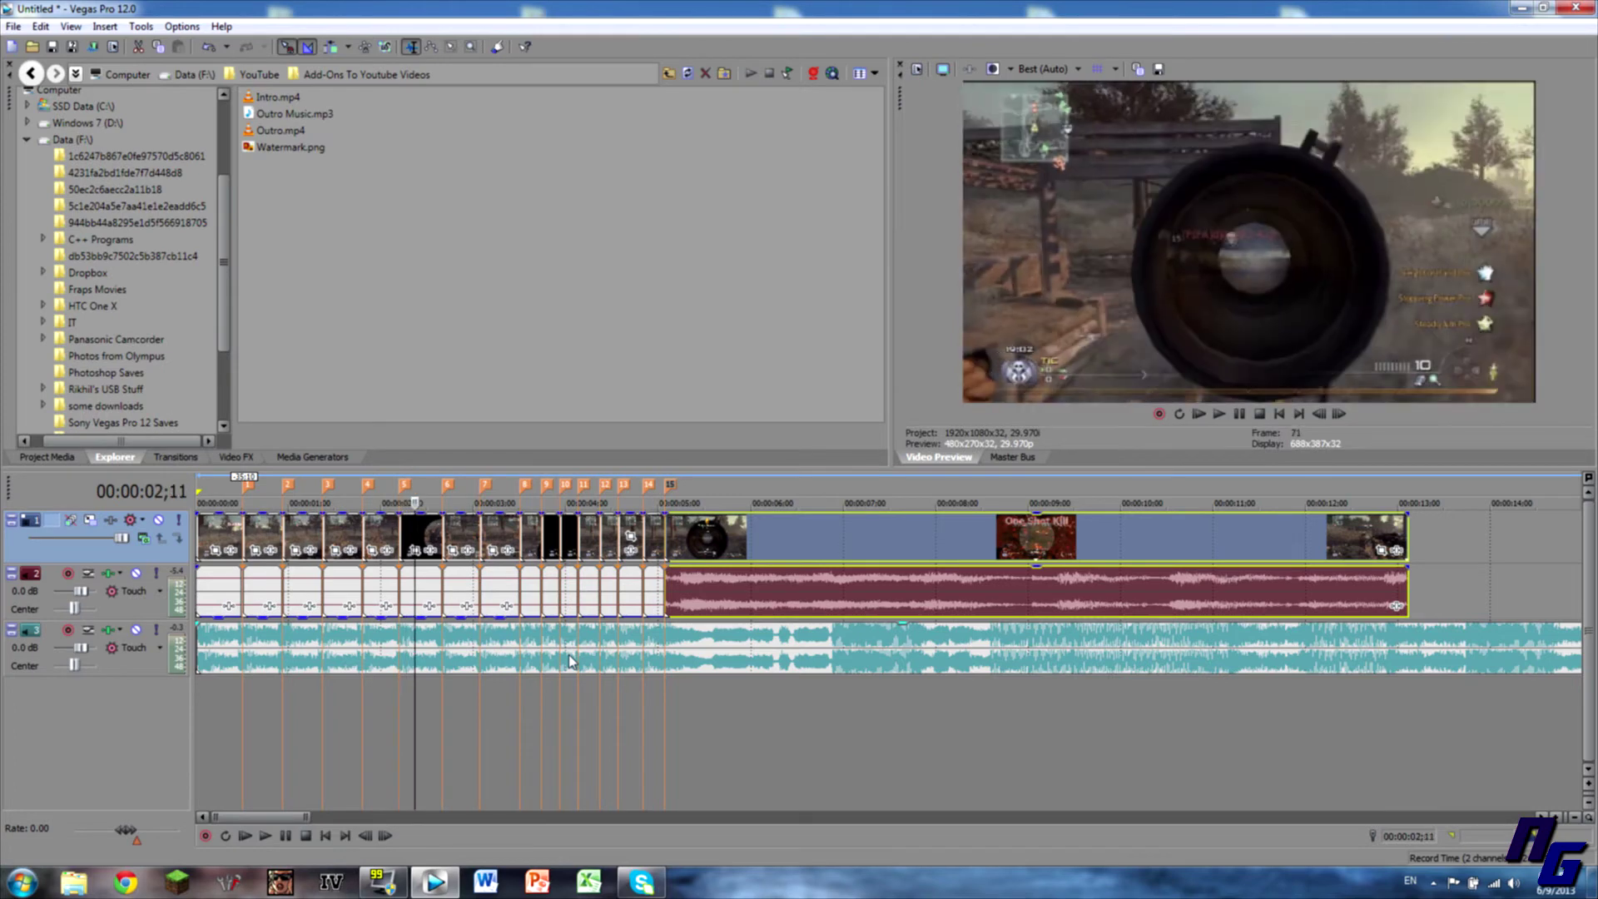
click(666, 634)
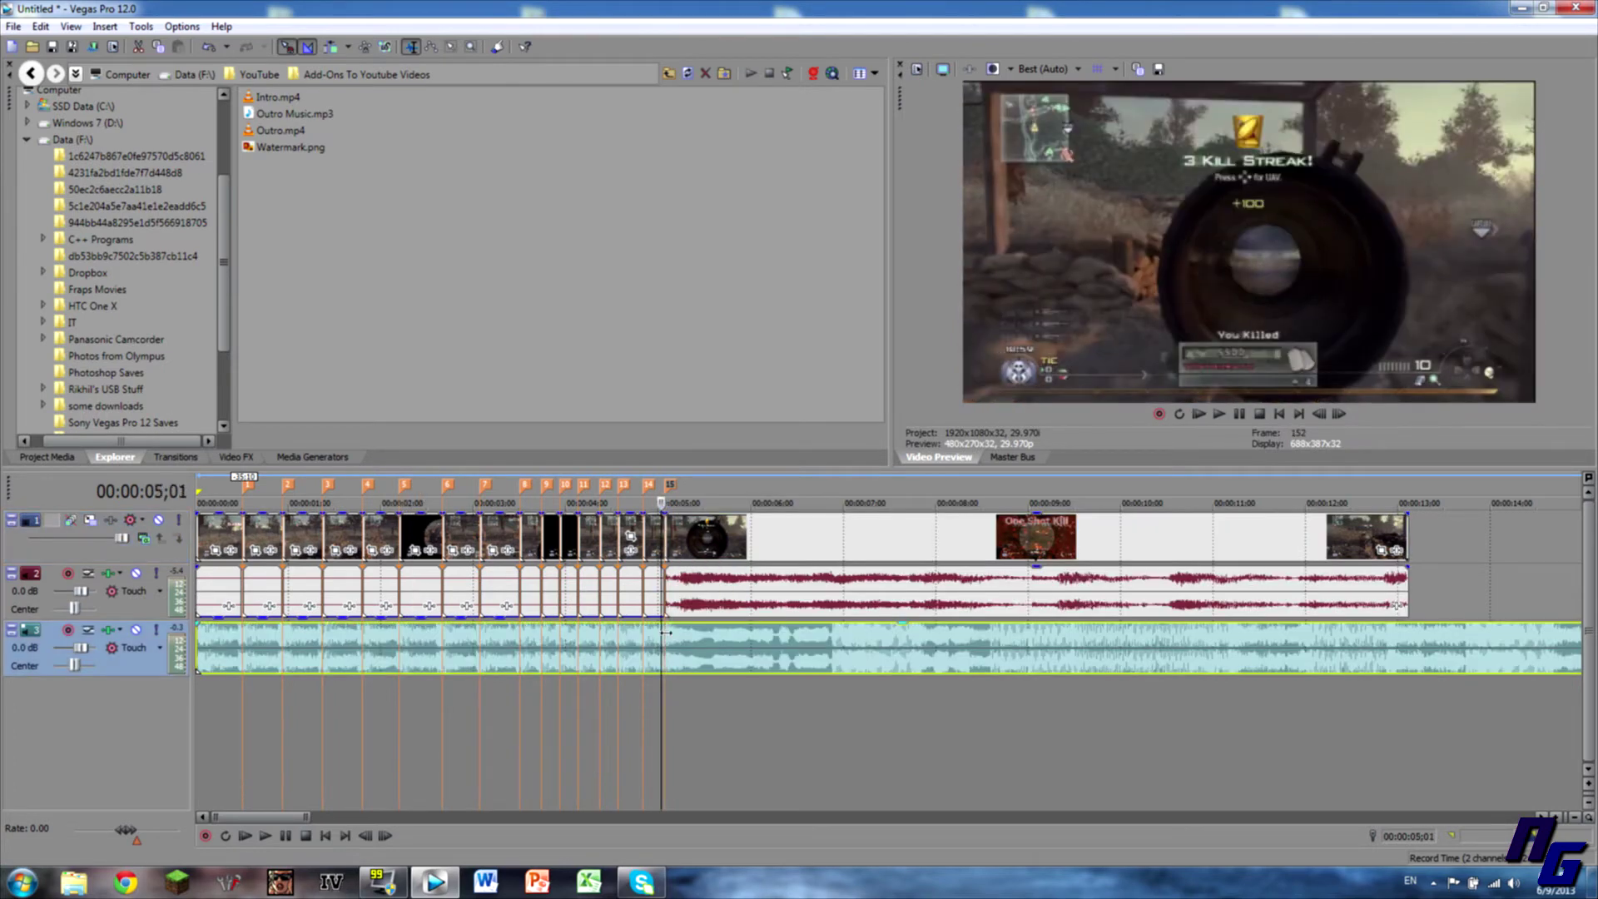
key(Left)
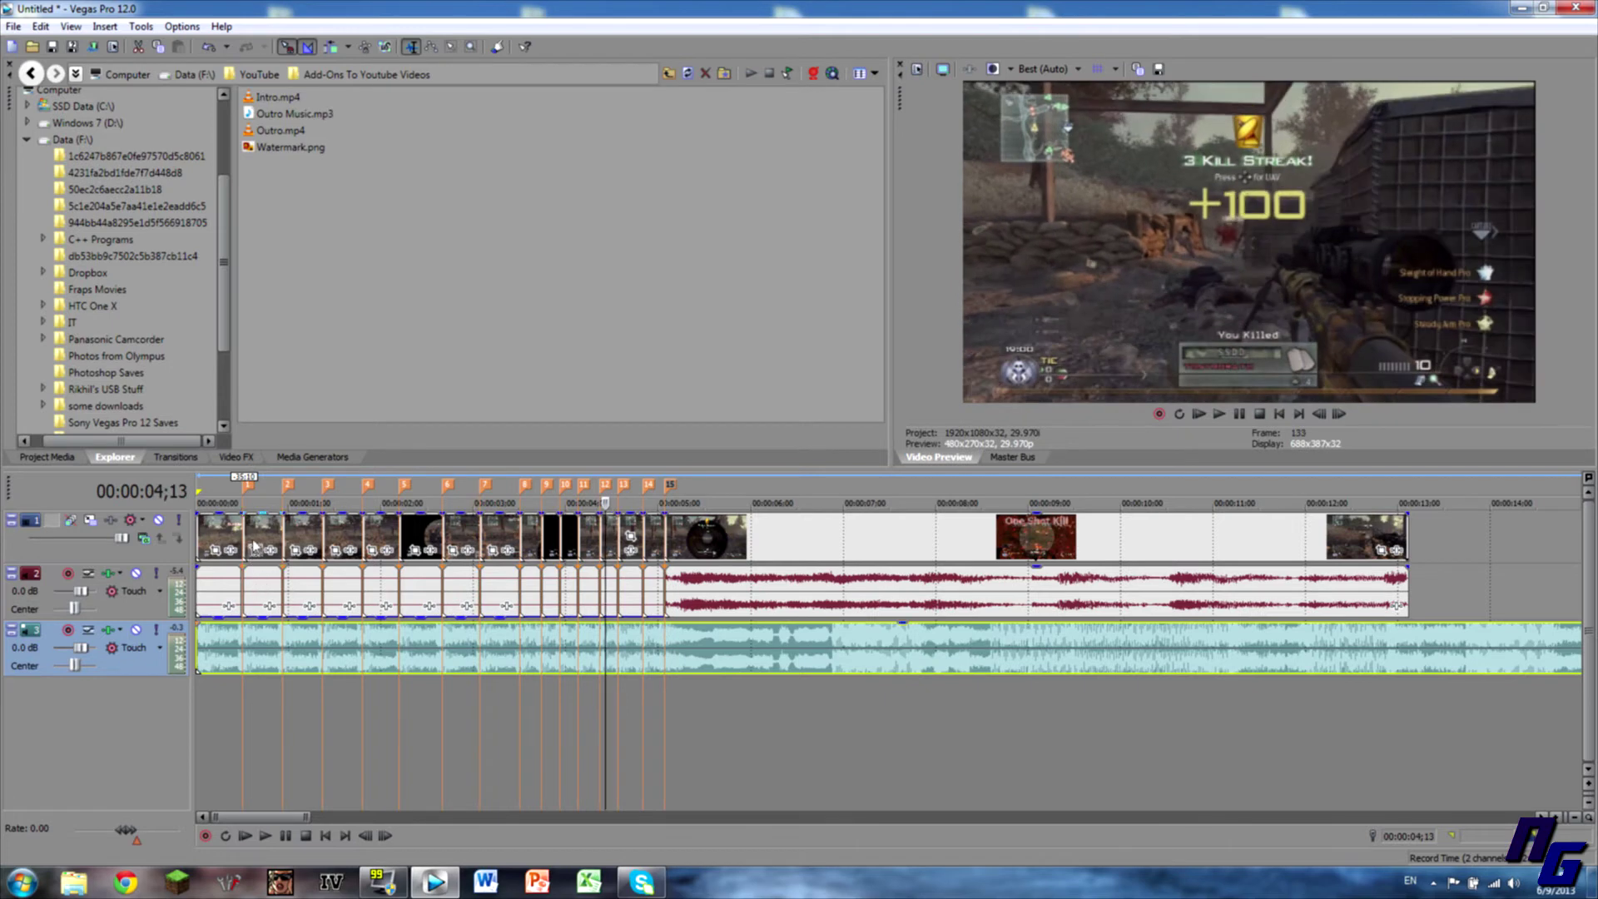
- Open the Video Event FX of the first gameplay video segment and dismiss the plug-in chooser
click(254, 546)
click(223, 537)
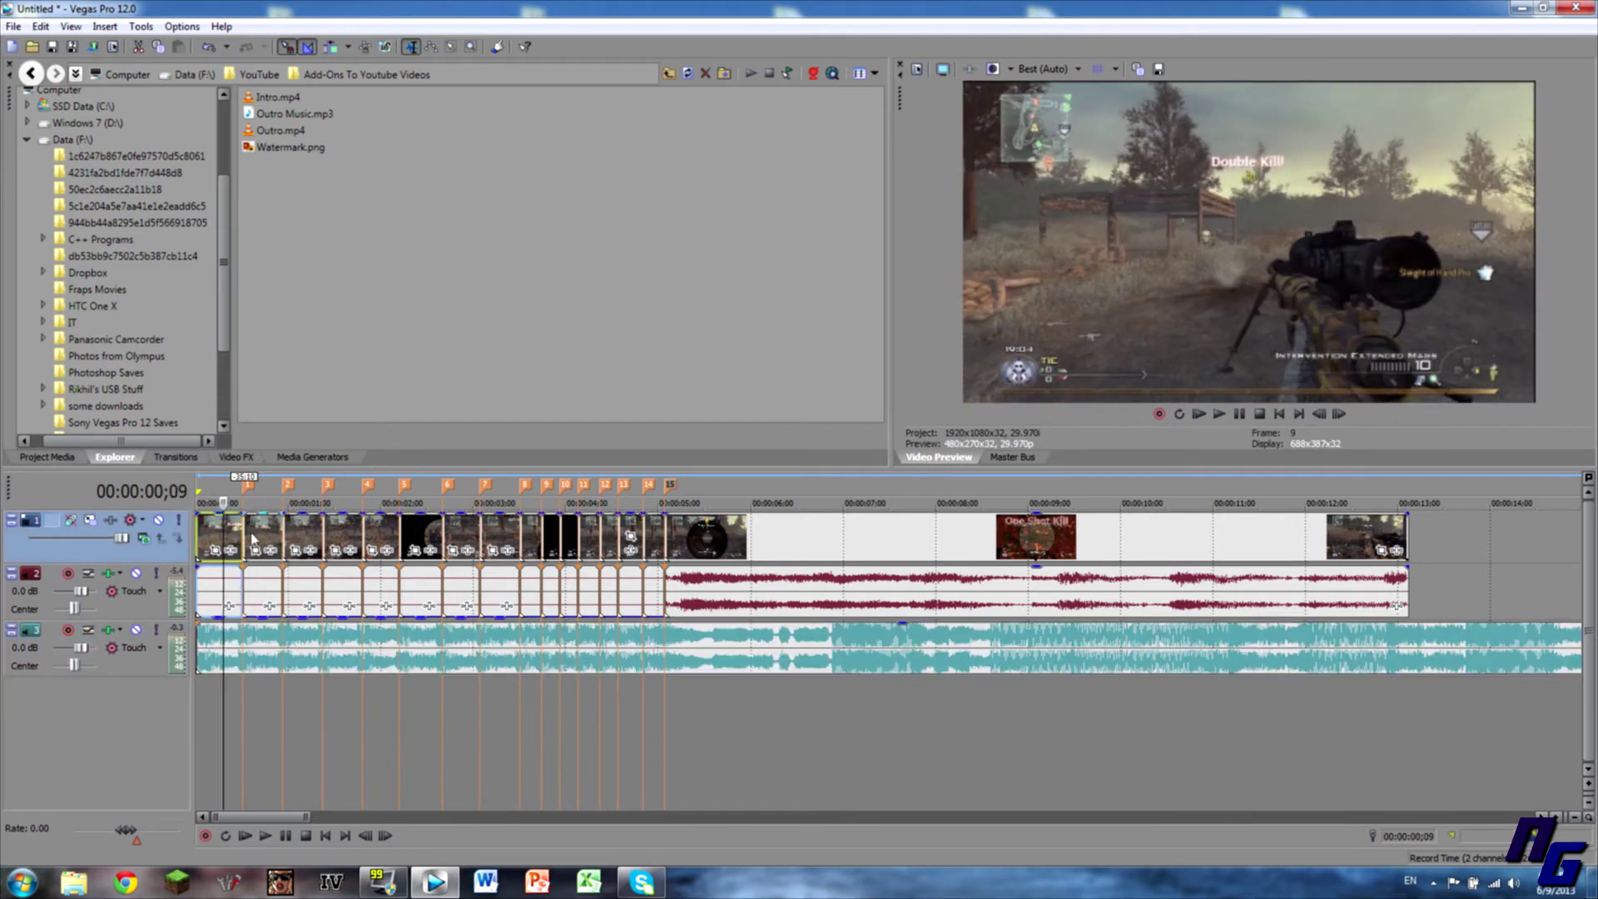
right_click(235, 533)
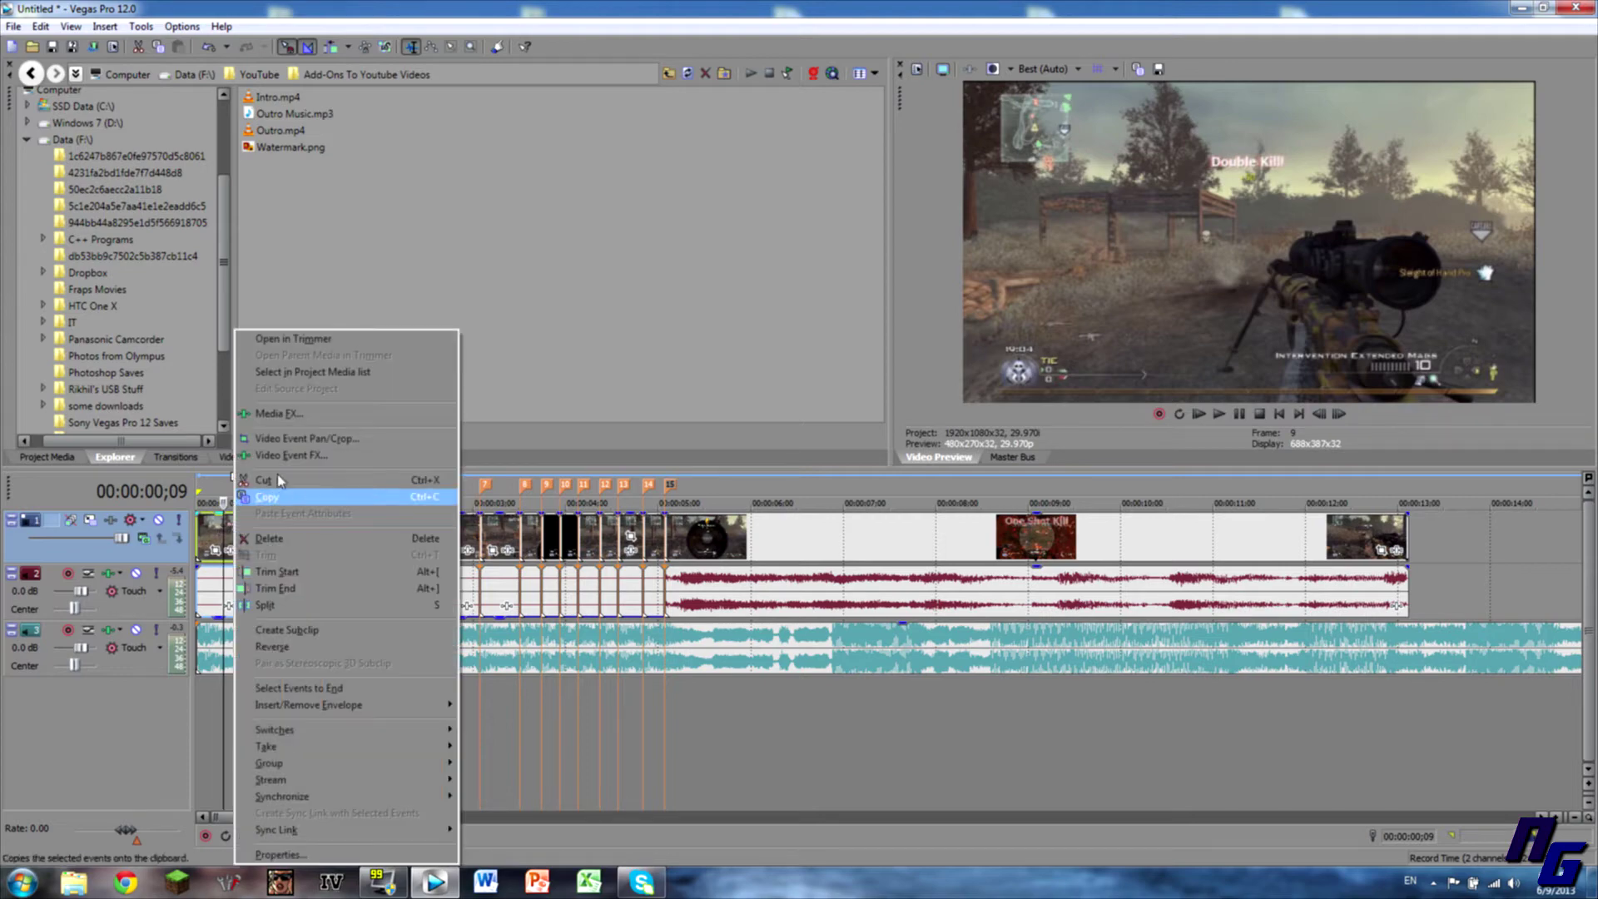
click(295, 458)
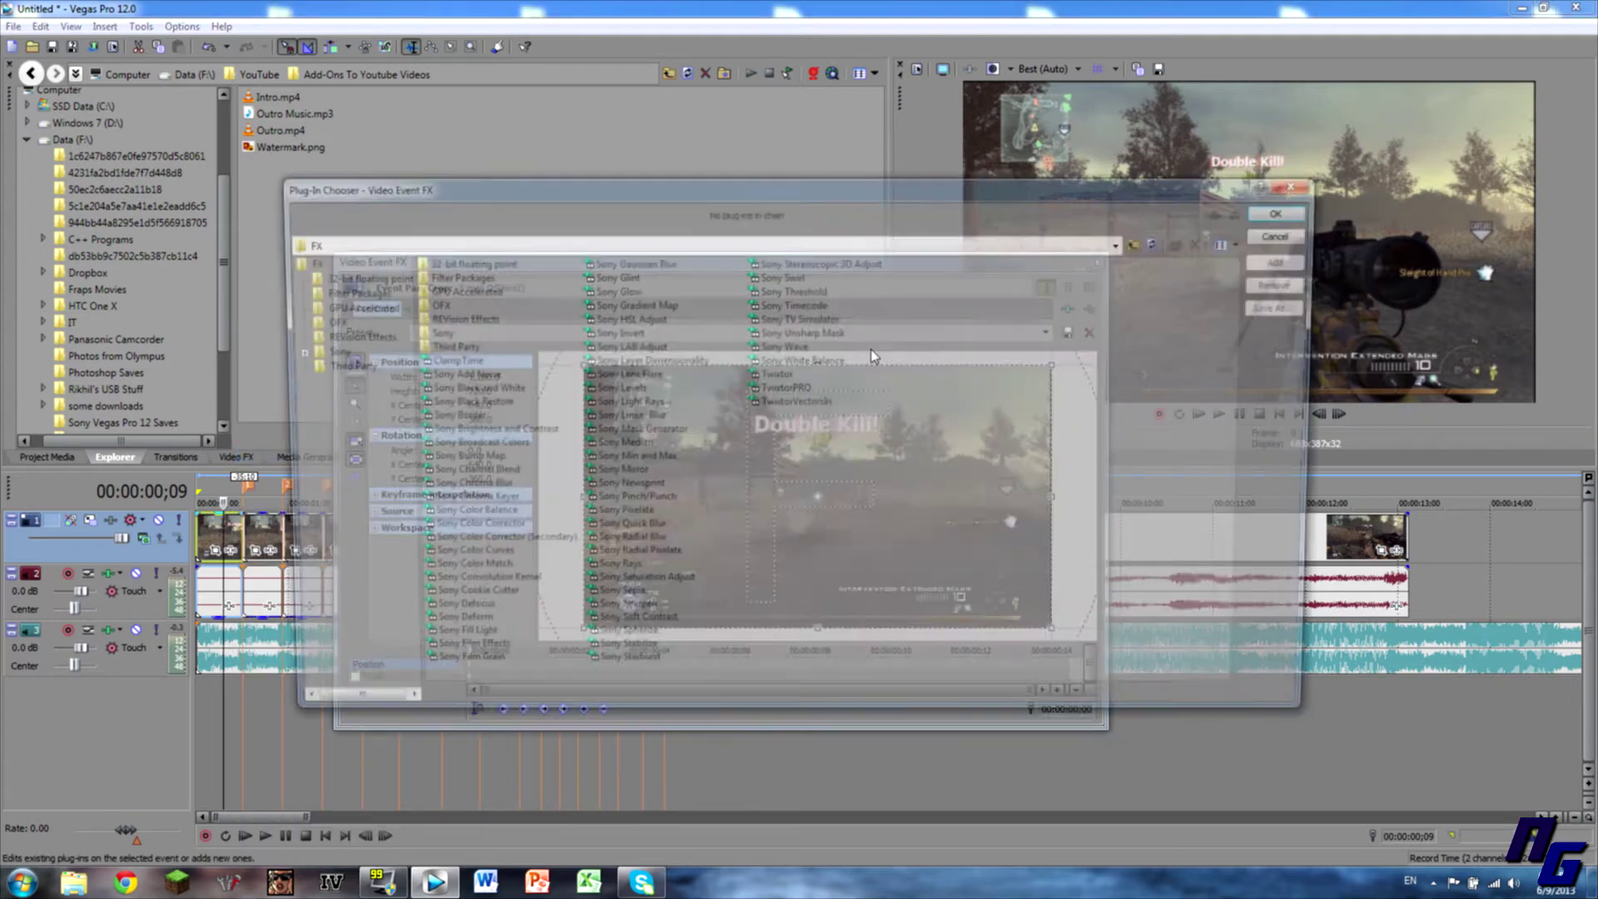
key(Escape)
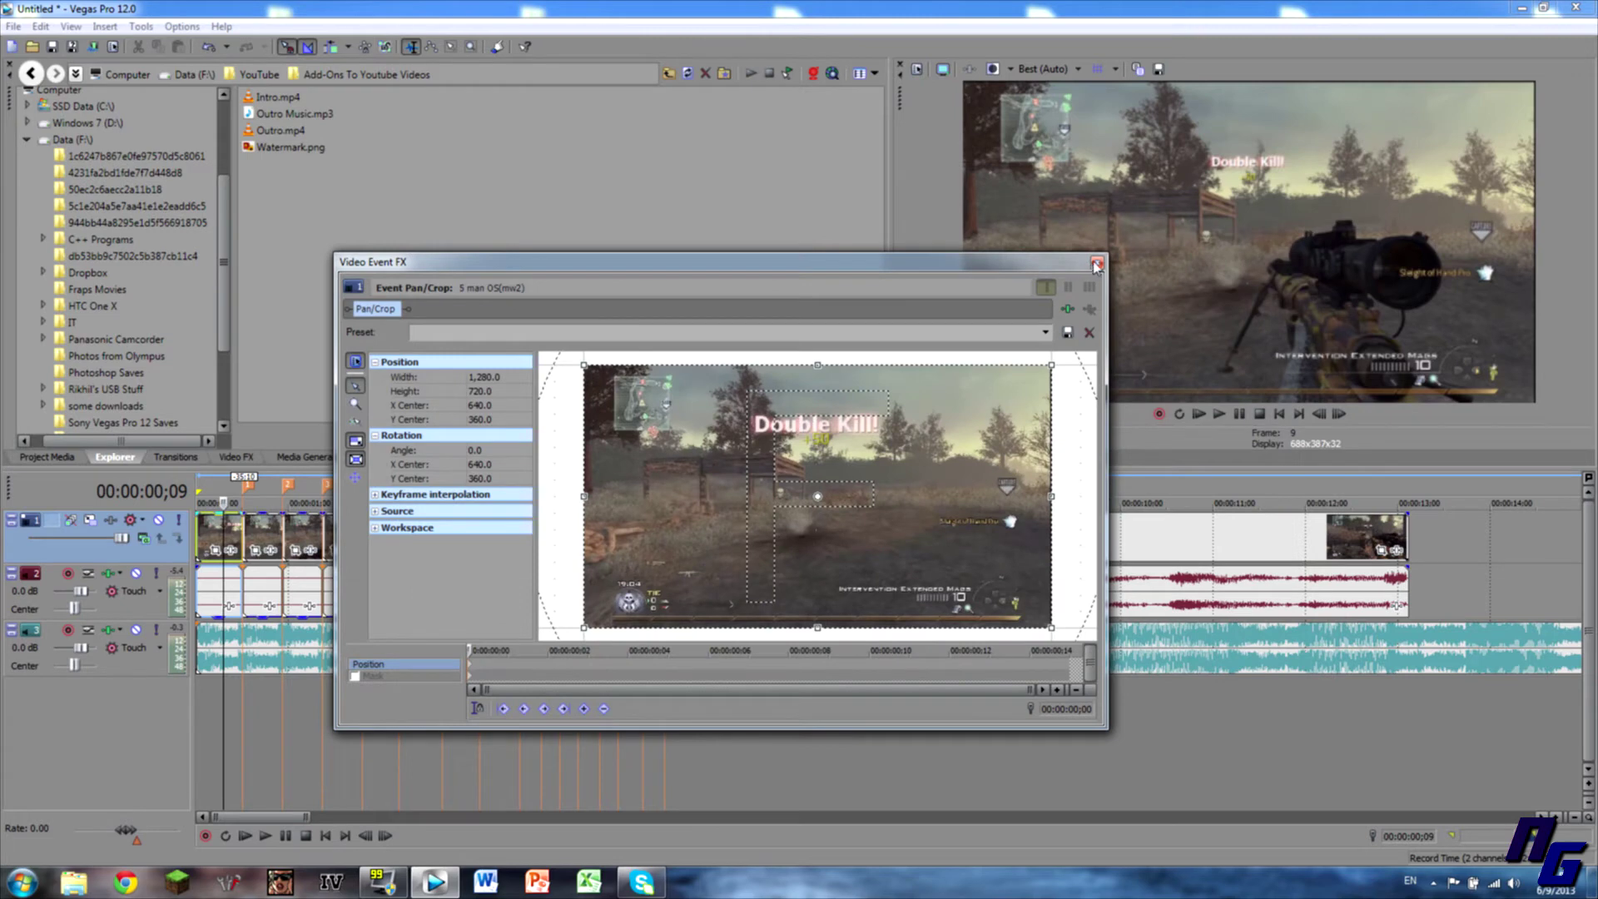
- Shrink the Pan/Crop frame at the start of the first gameplay segment to about 1,100 by 619
click(1097, 264)
right_click(221, 528)
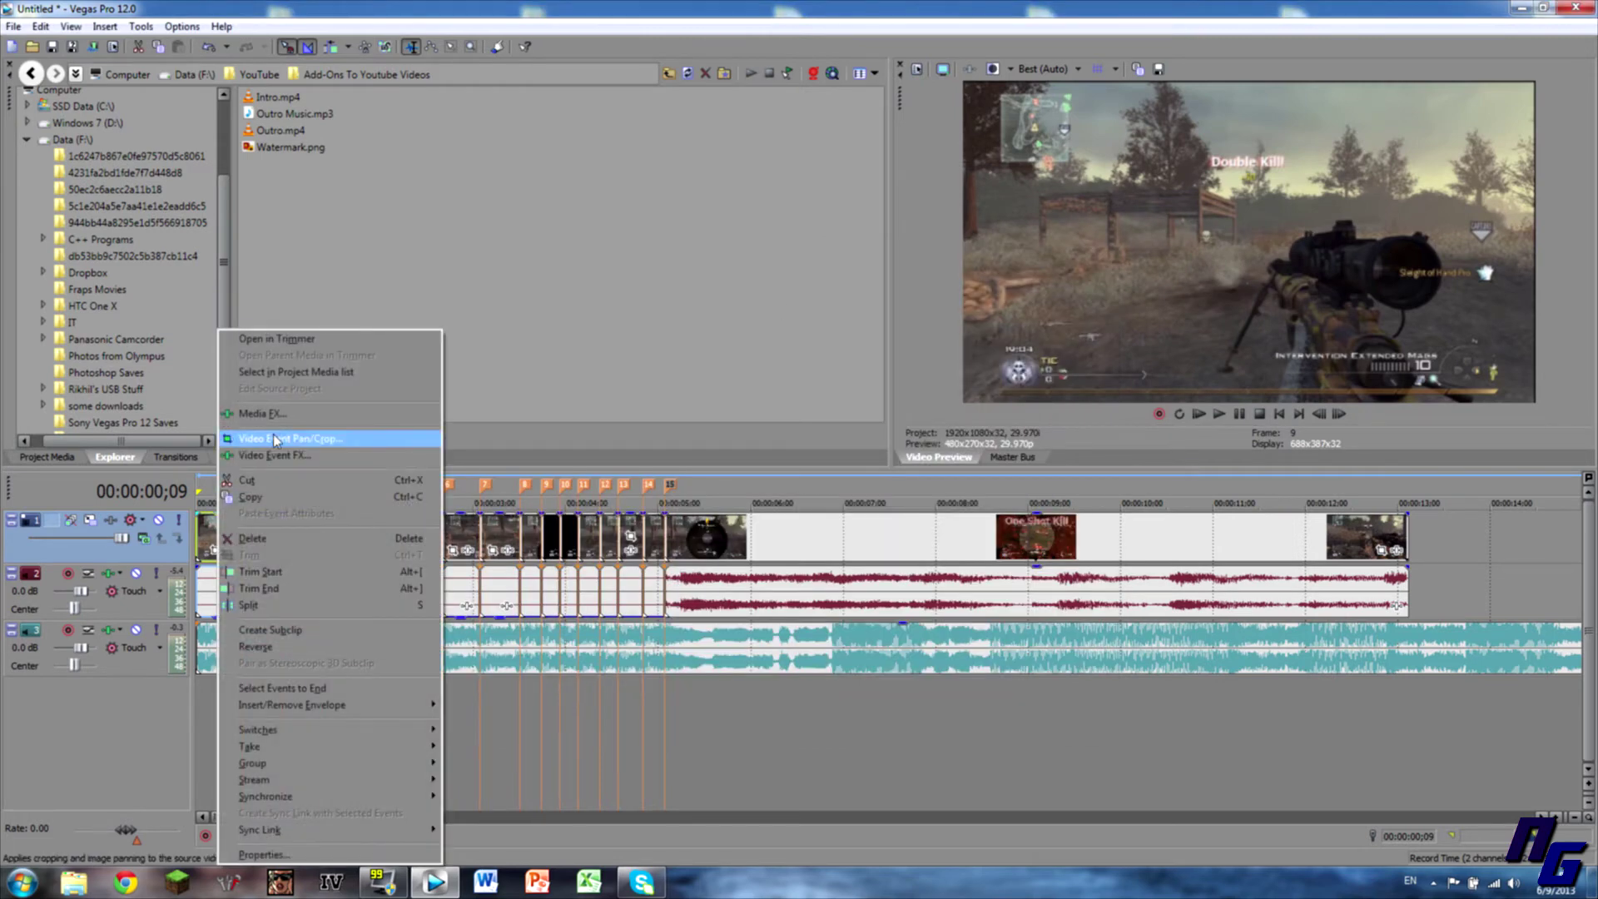
click(276, 440)
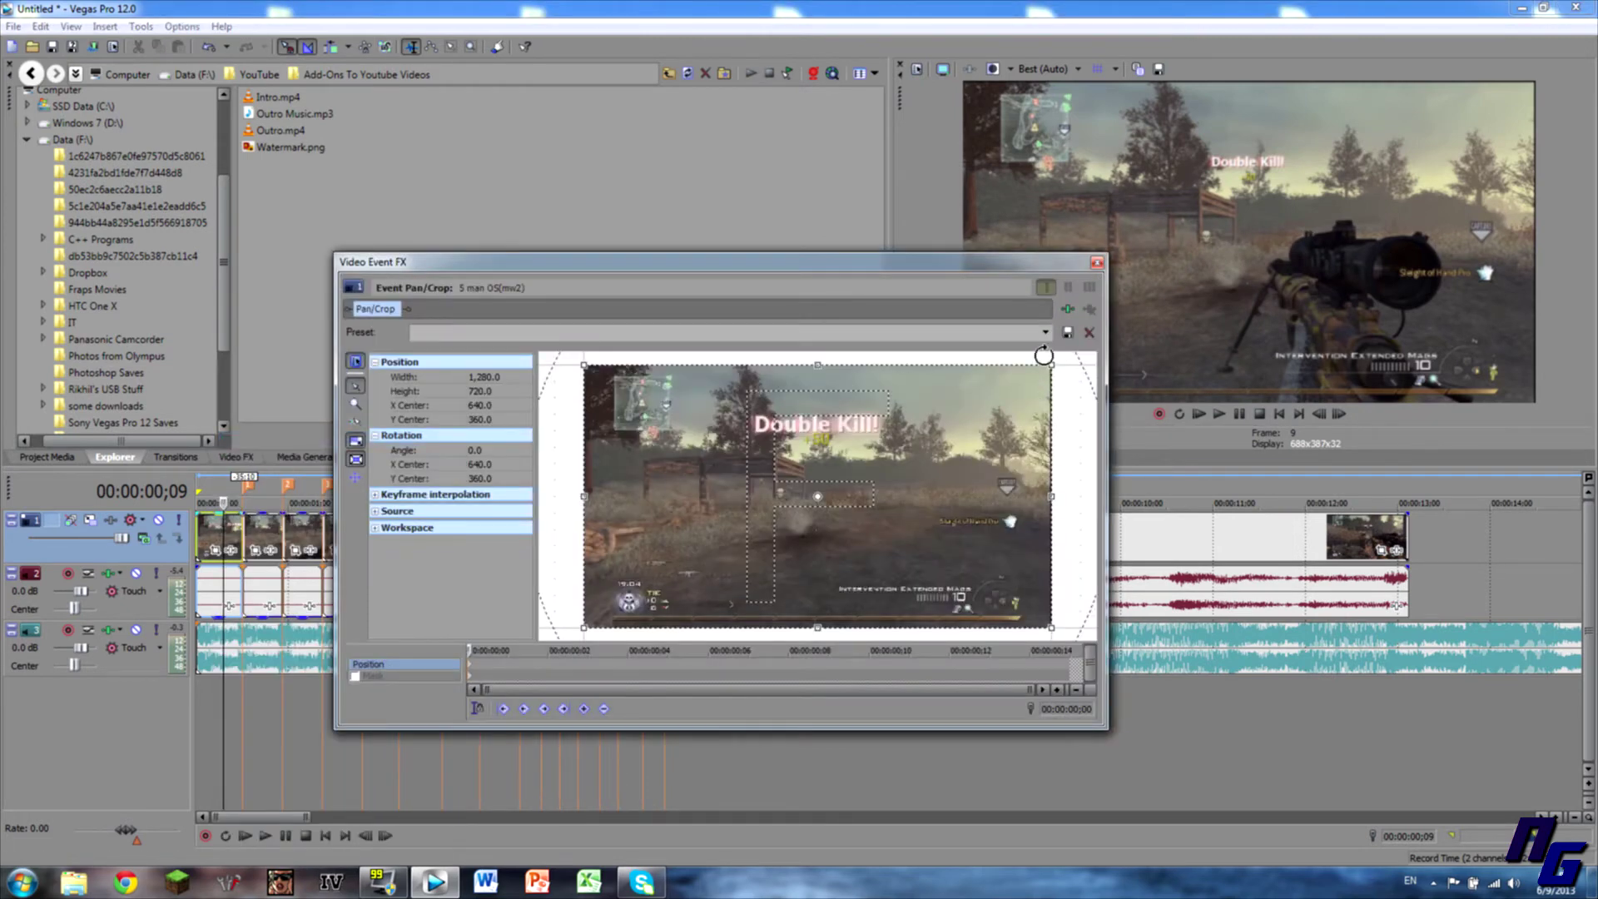
drag(1056, 363, 1047, 369)
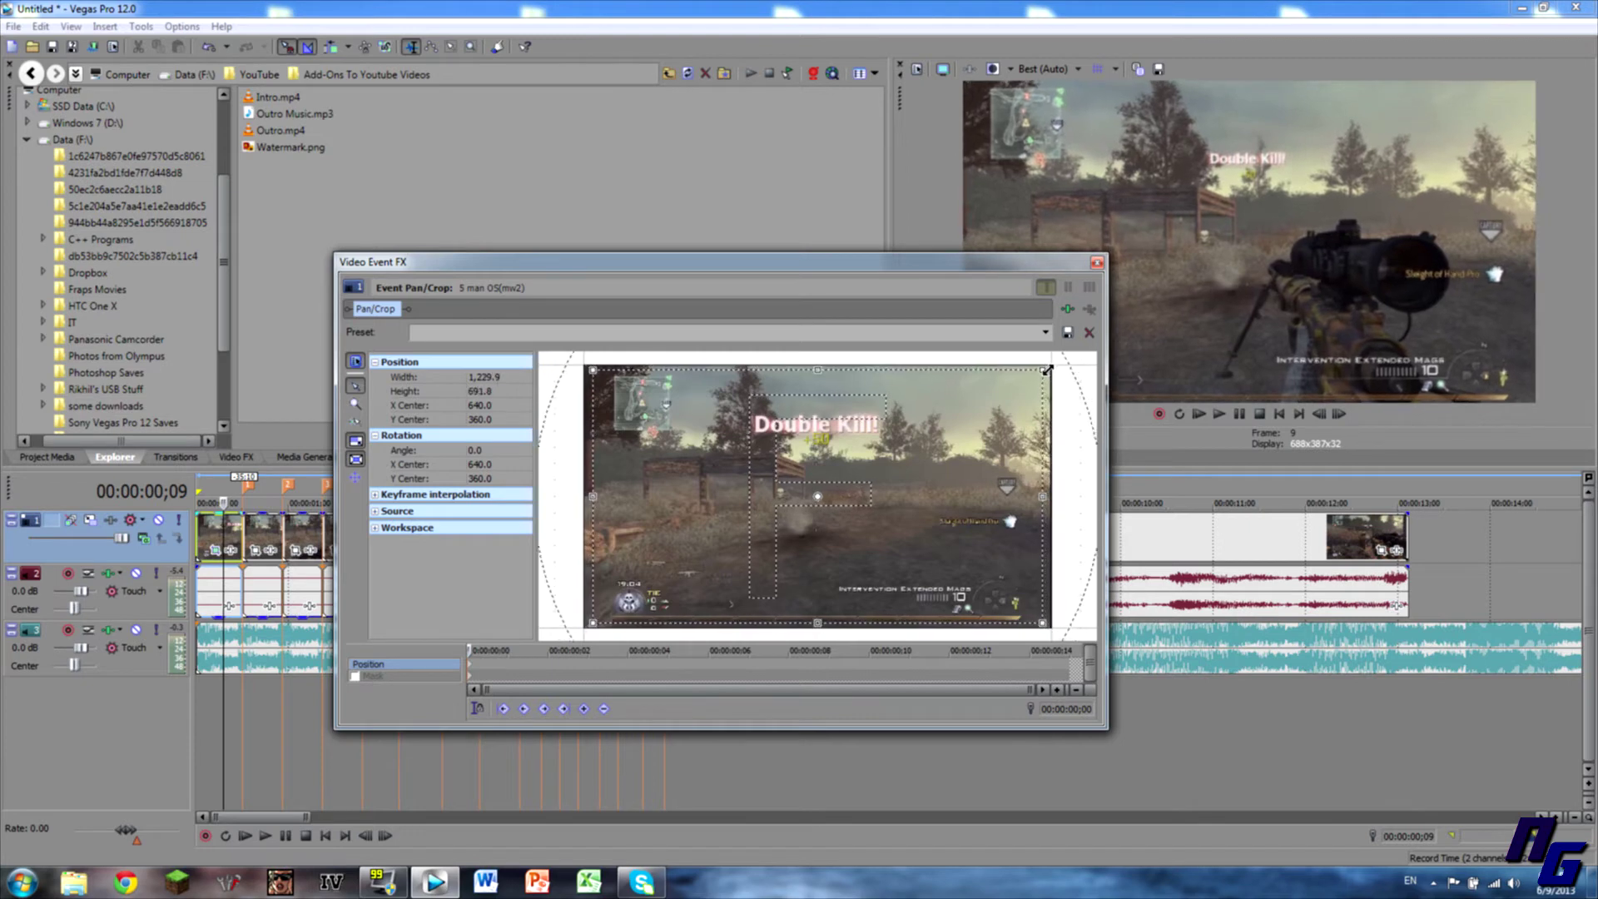
drag(966, 263, 855, 319)
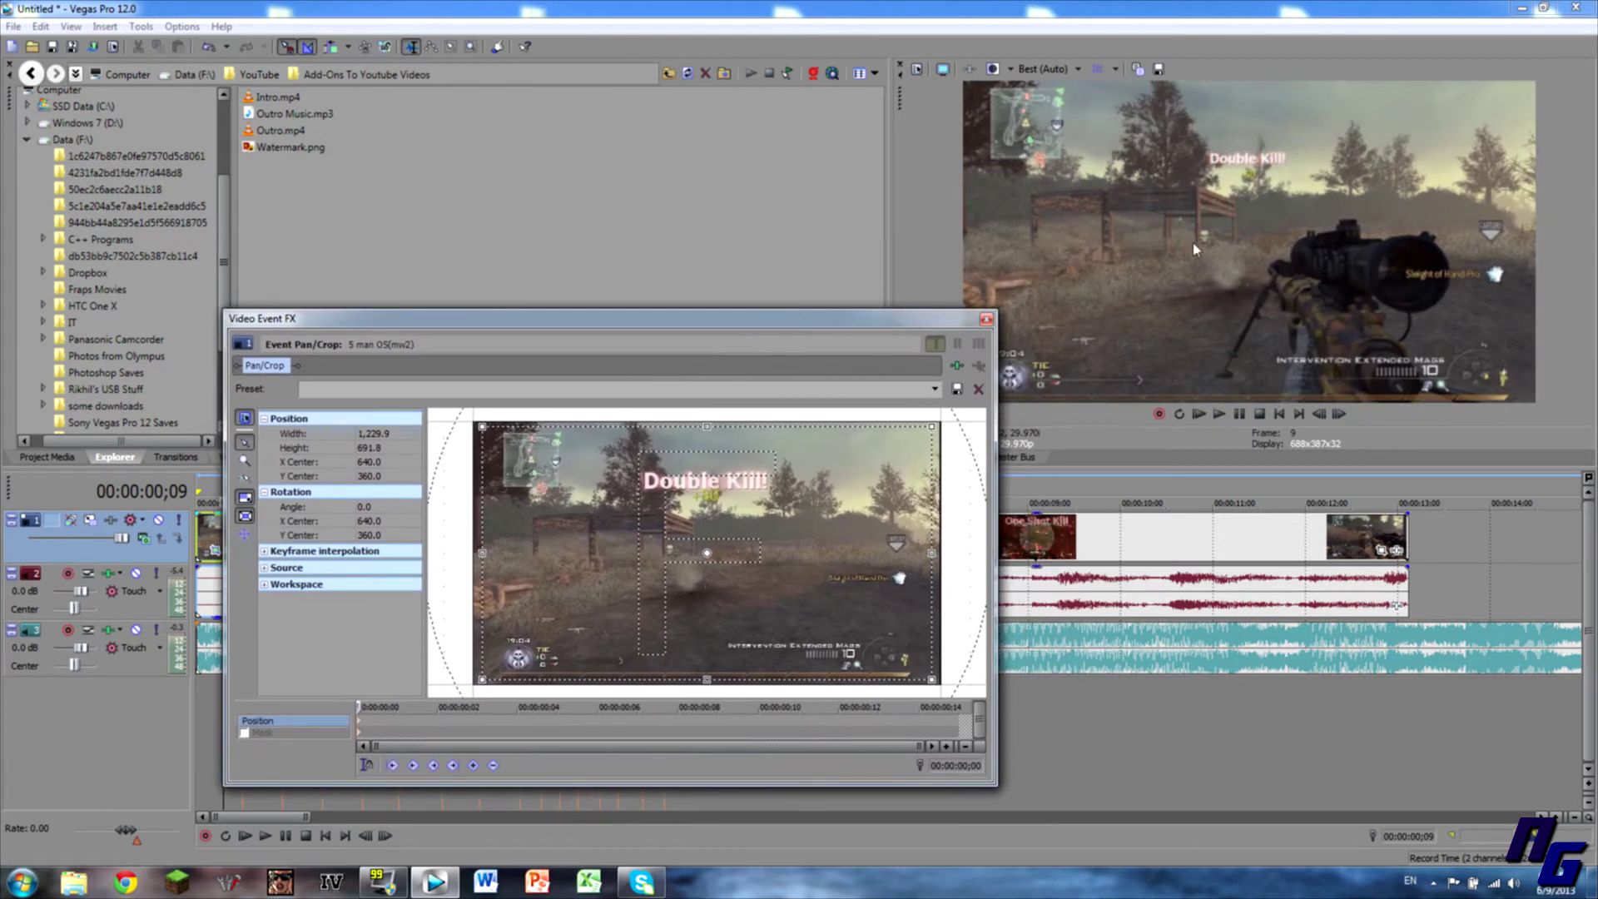
mouse_move(932, 426)
mouse_down()
mouse_move(862, 474)
mouse_move(916, 437)
mouse_up()
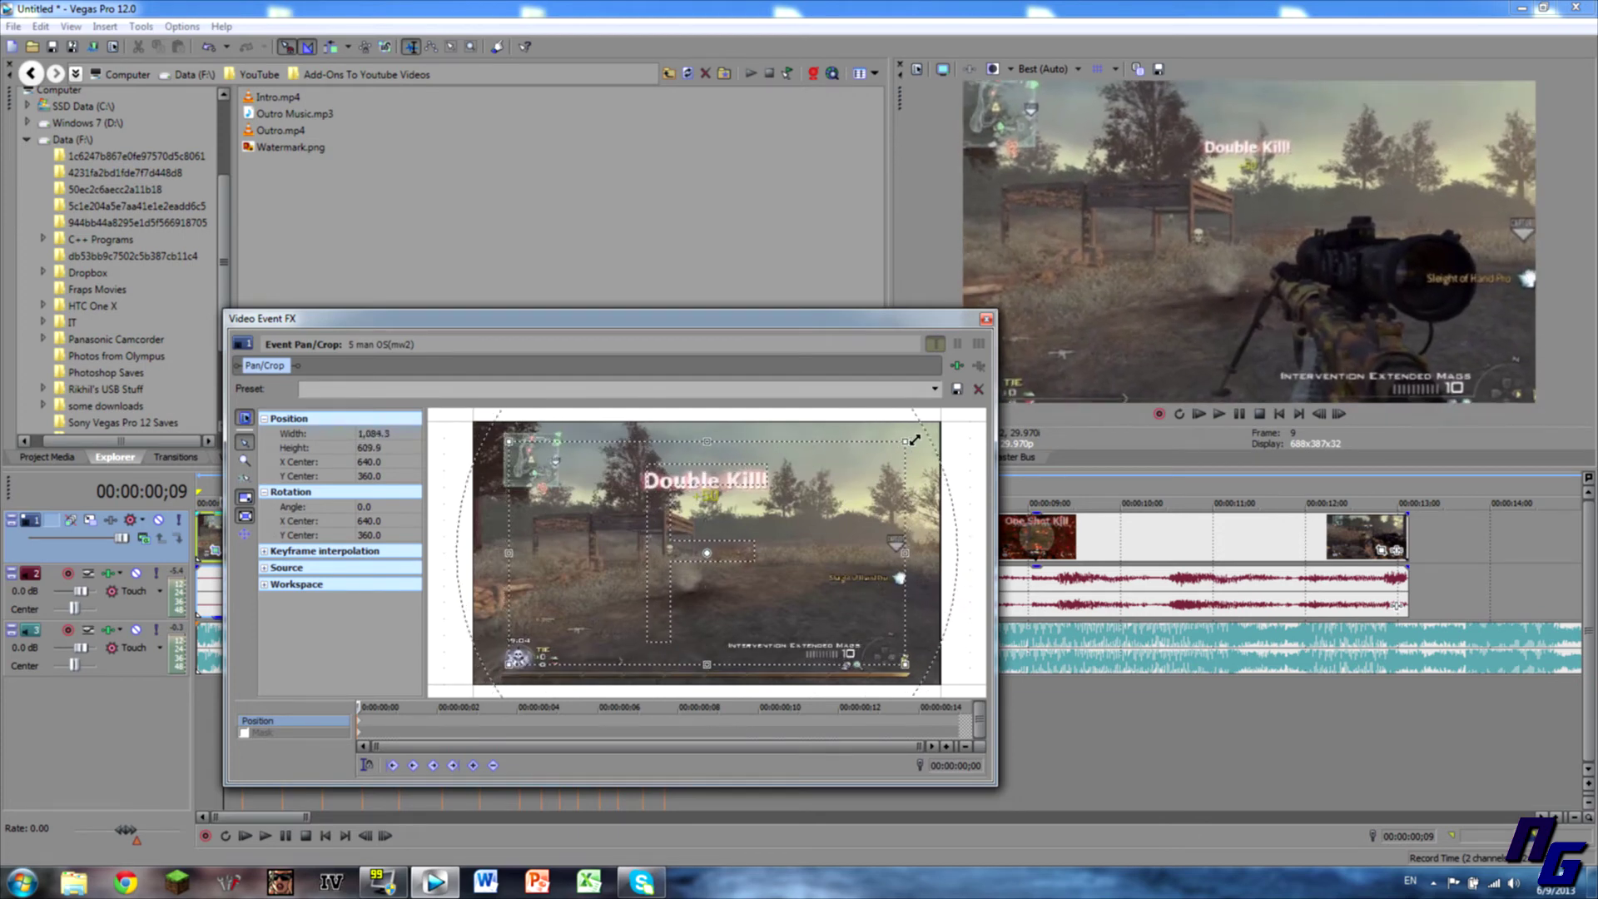
drag(924, 437, 922, 438)
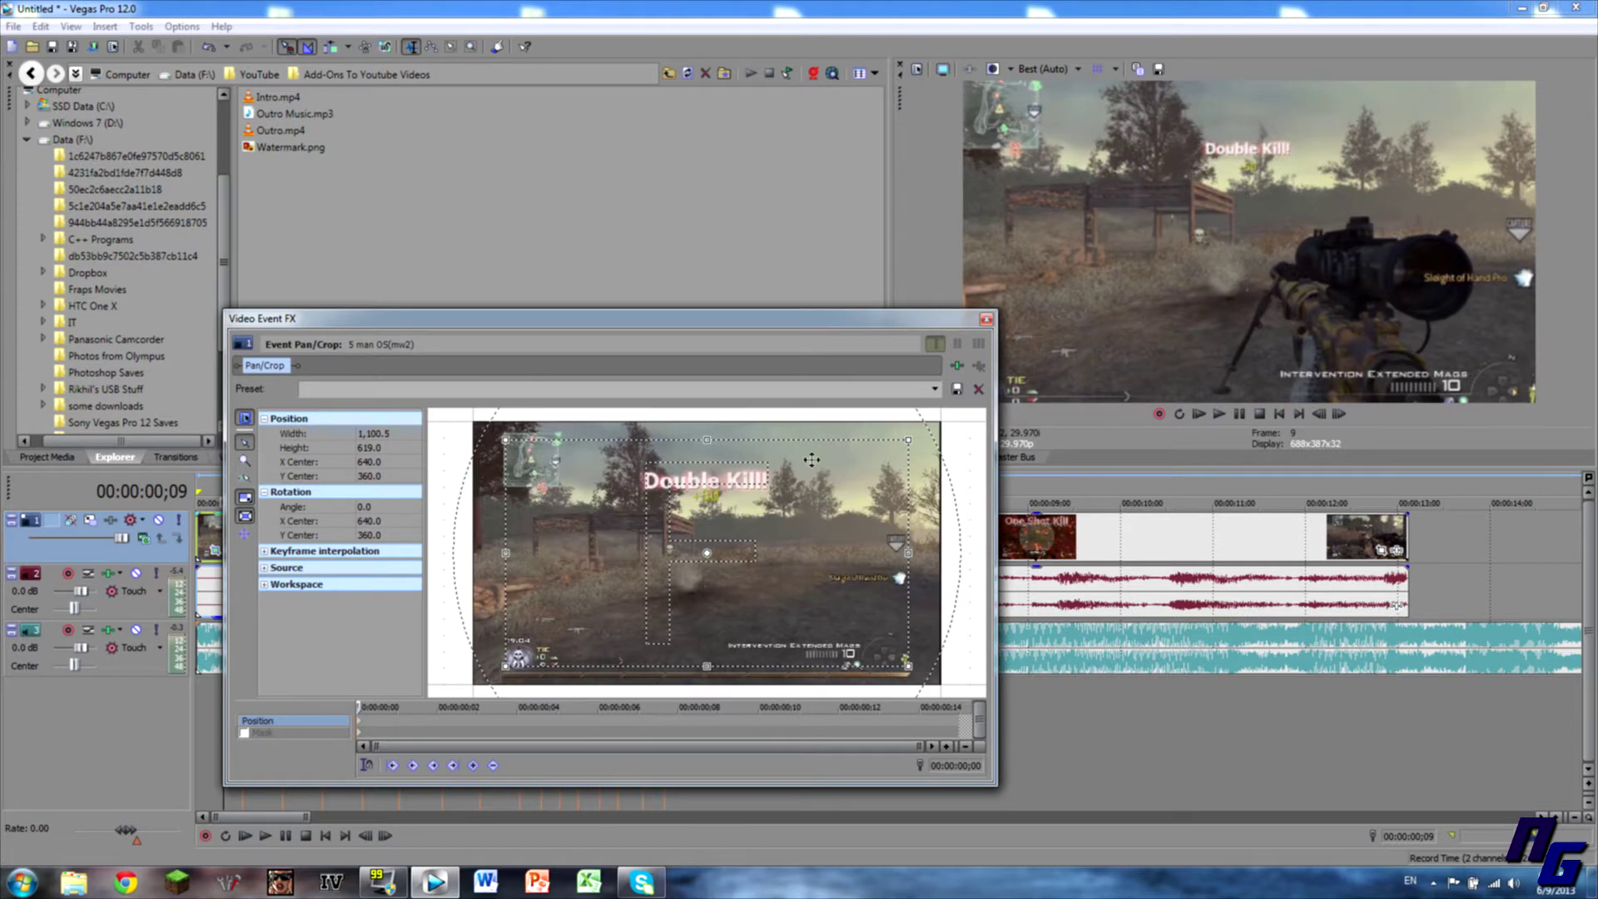
- Restore the crop frame to its full 1,280 by 720 size at the segment's end, 00:00:00;15, and close the effects window
click(957, 723)
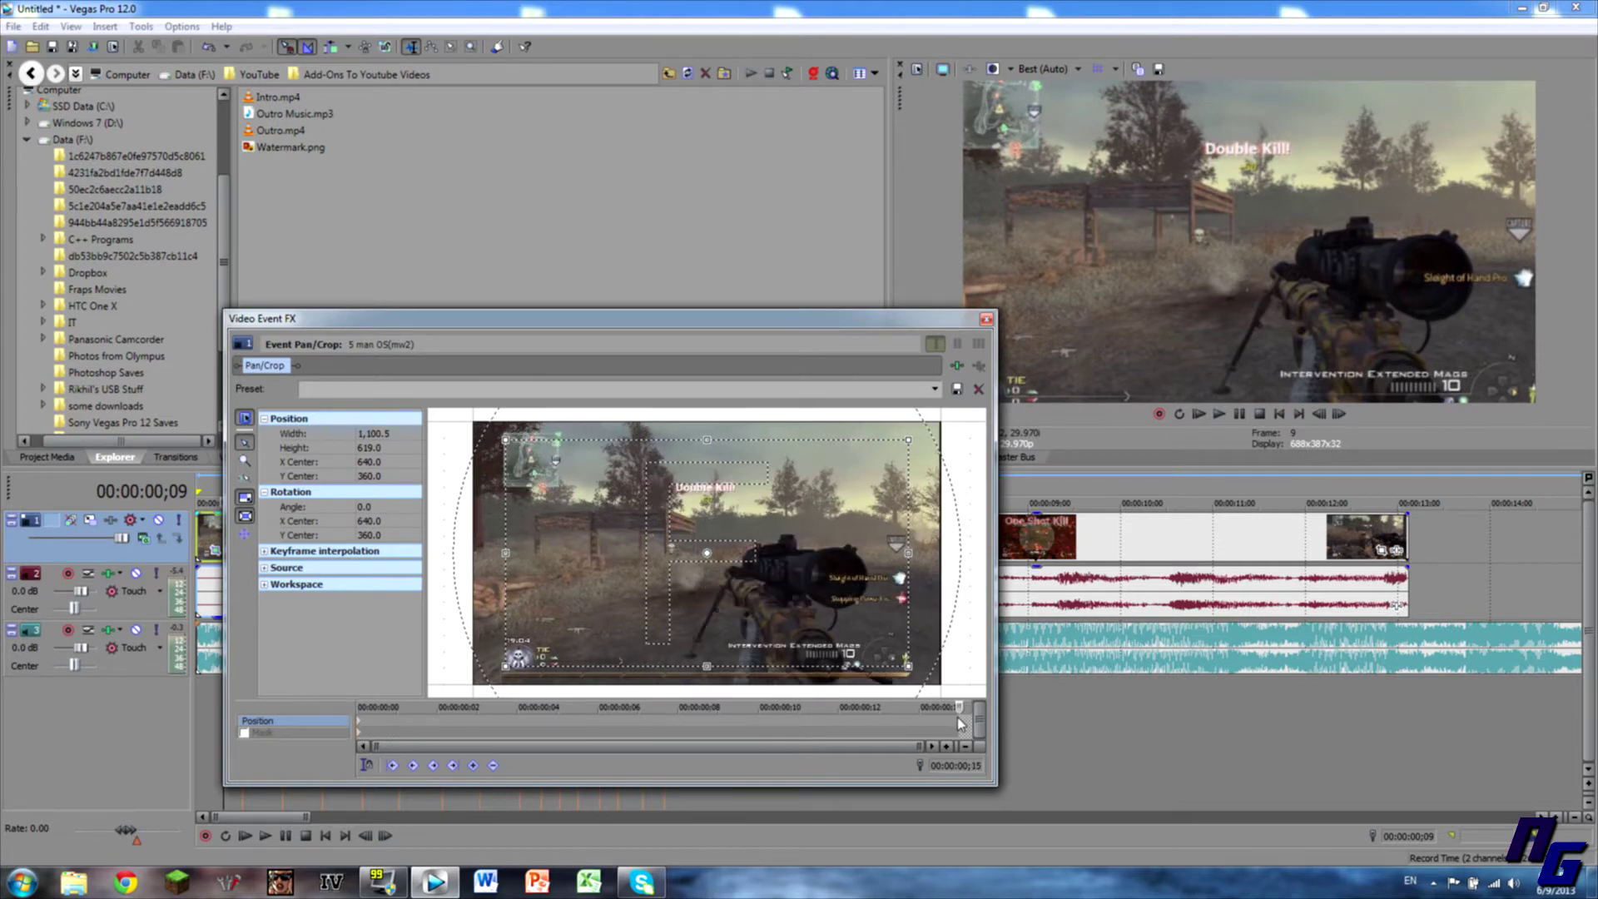
right_click(891, 471)
click(915, 488)
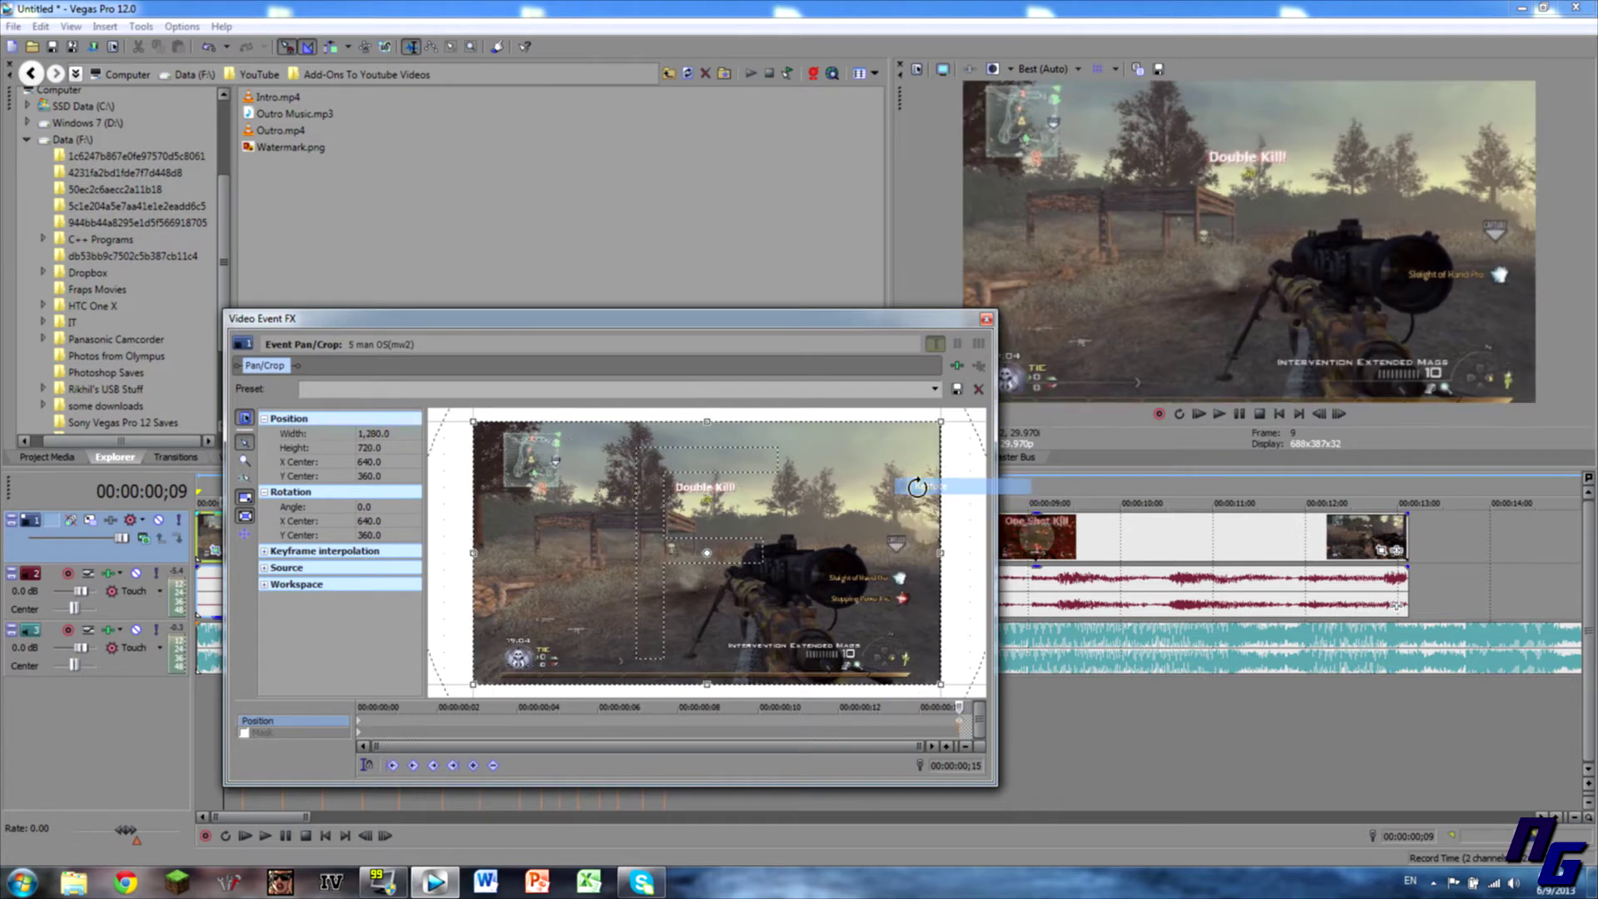
click(986, 319)
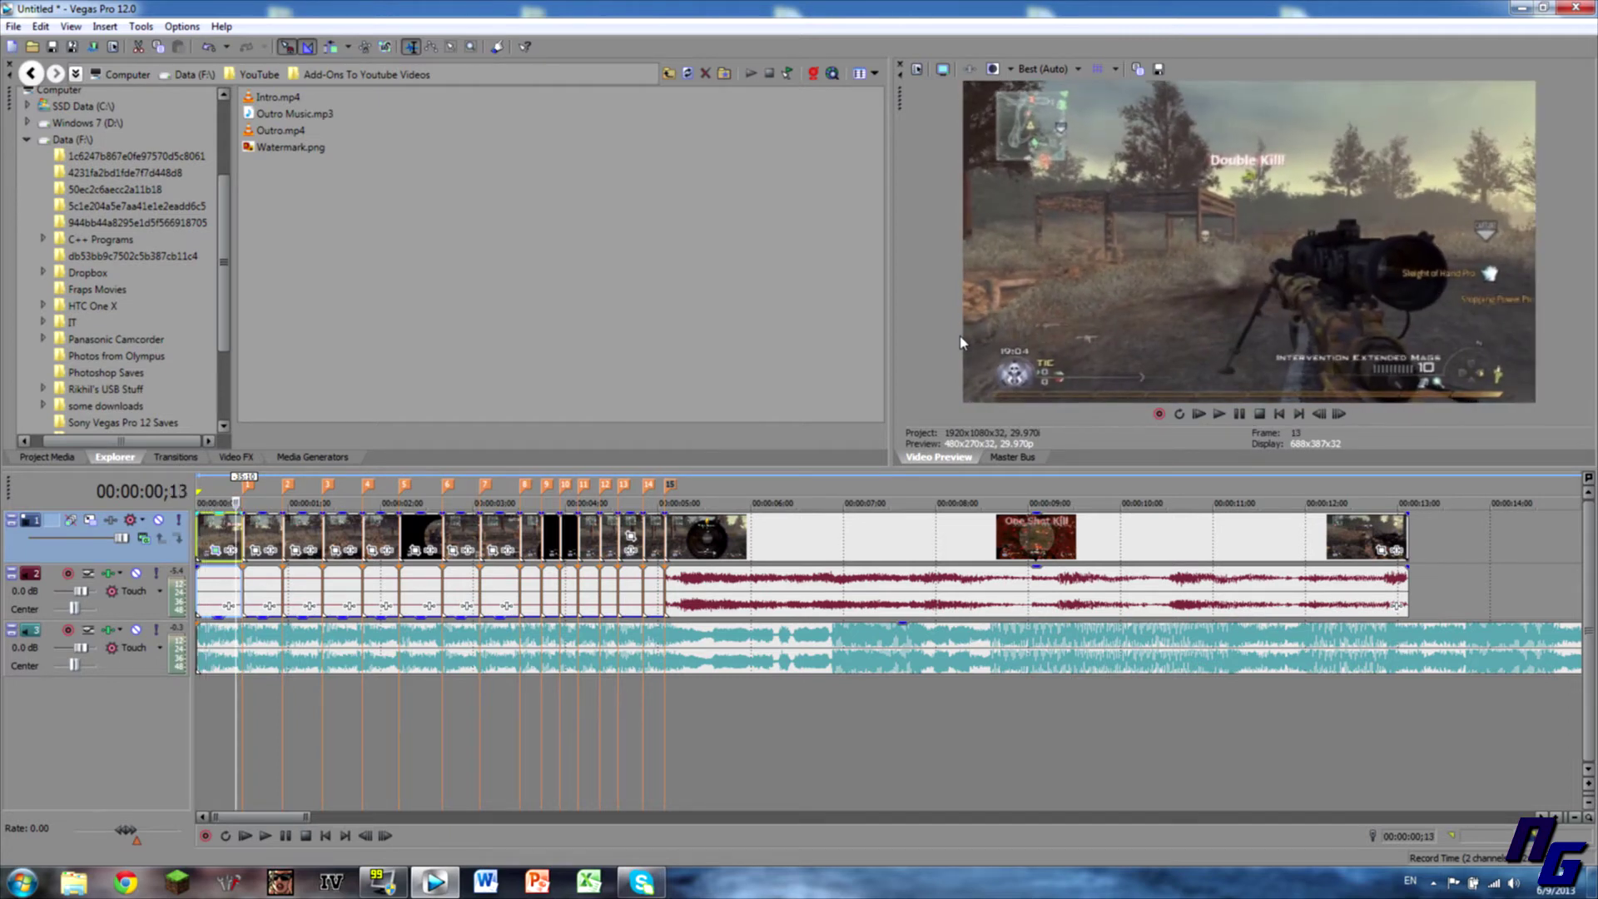
- Copy the first gameplay segment and paste its event attributes onto all segments up to the fifteenth marker
right_click(231, 532)
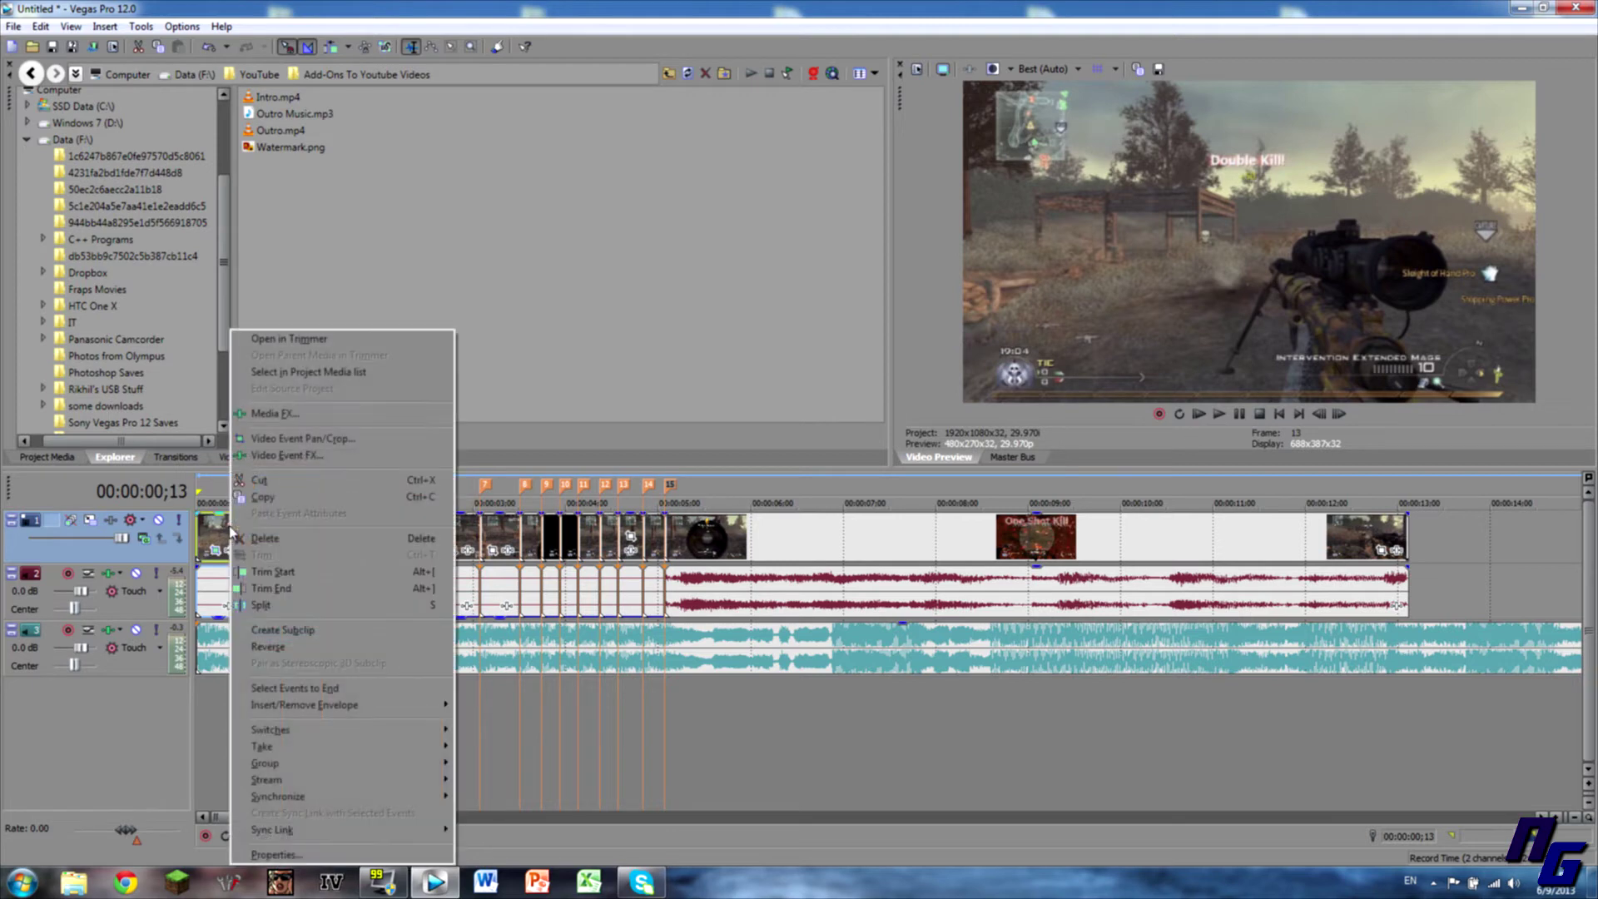
click(277, 497)
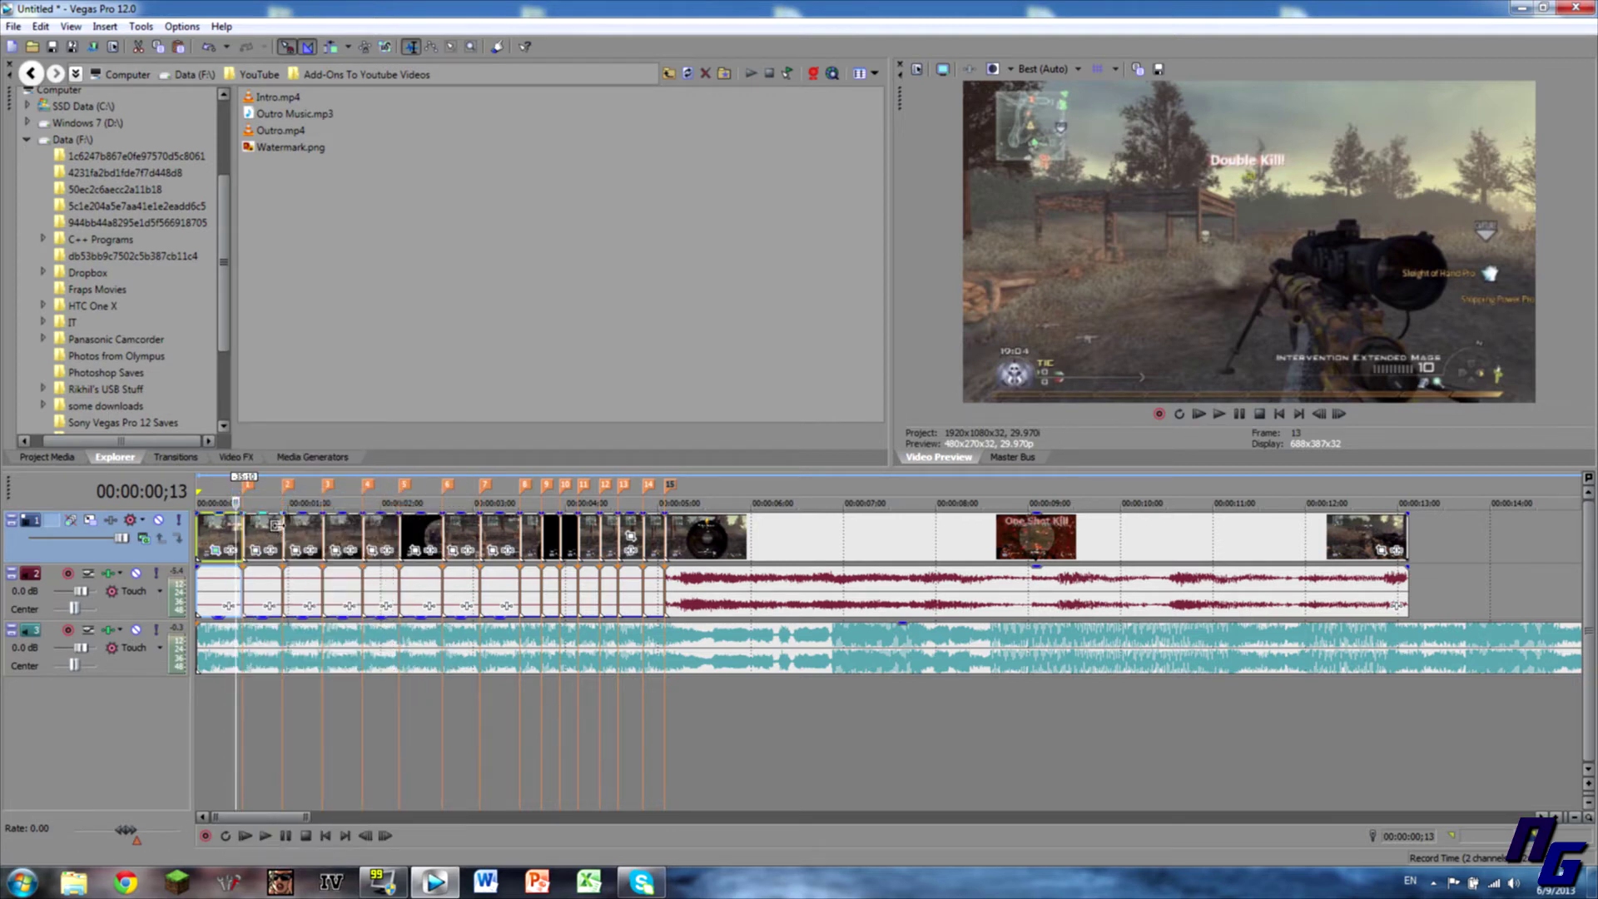
shift+click(658, 547)
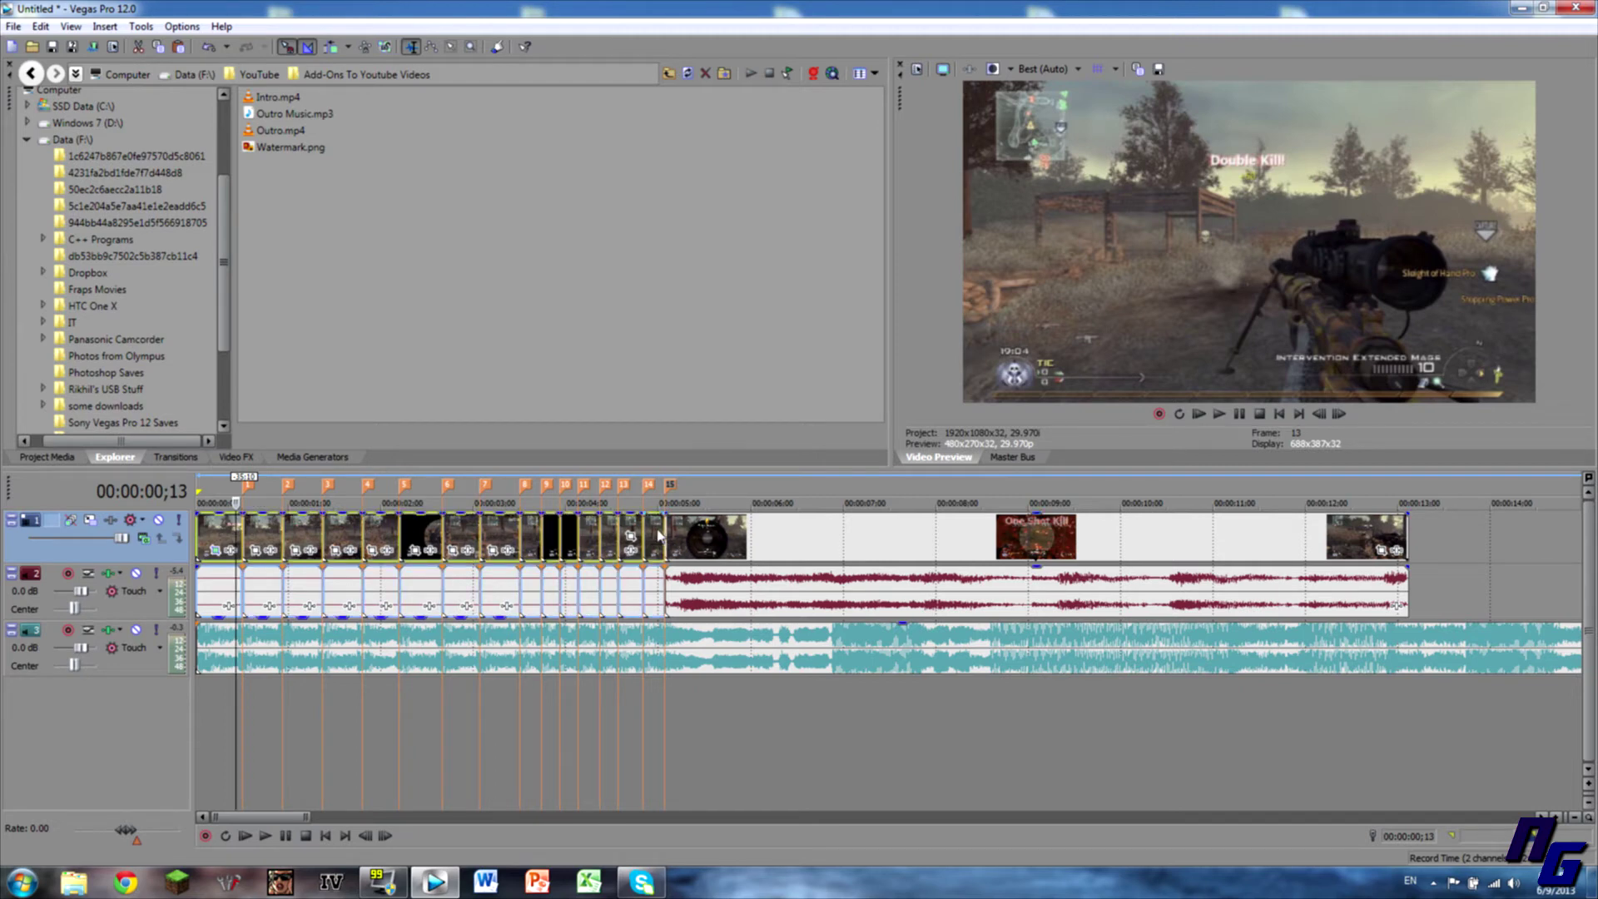
right_click(664, 533)
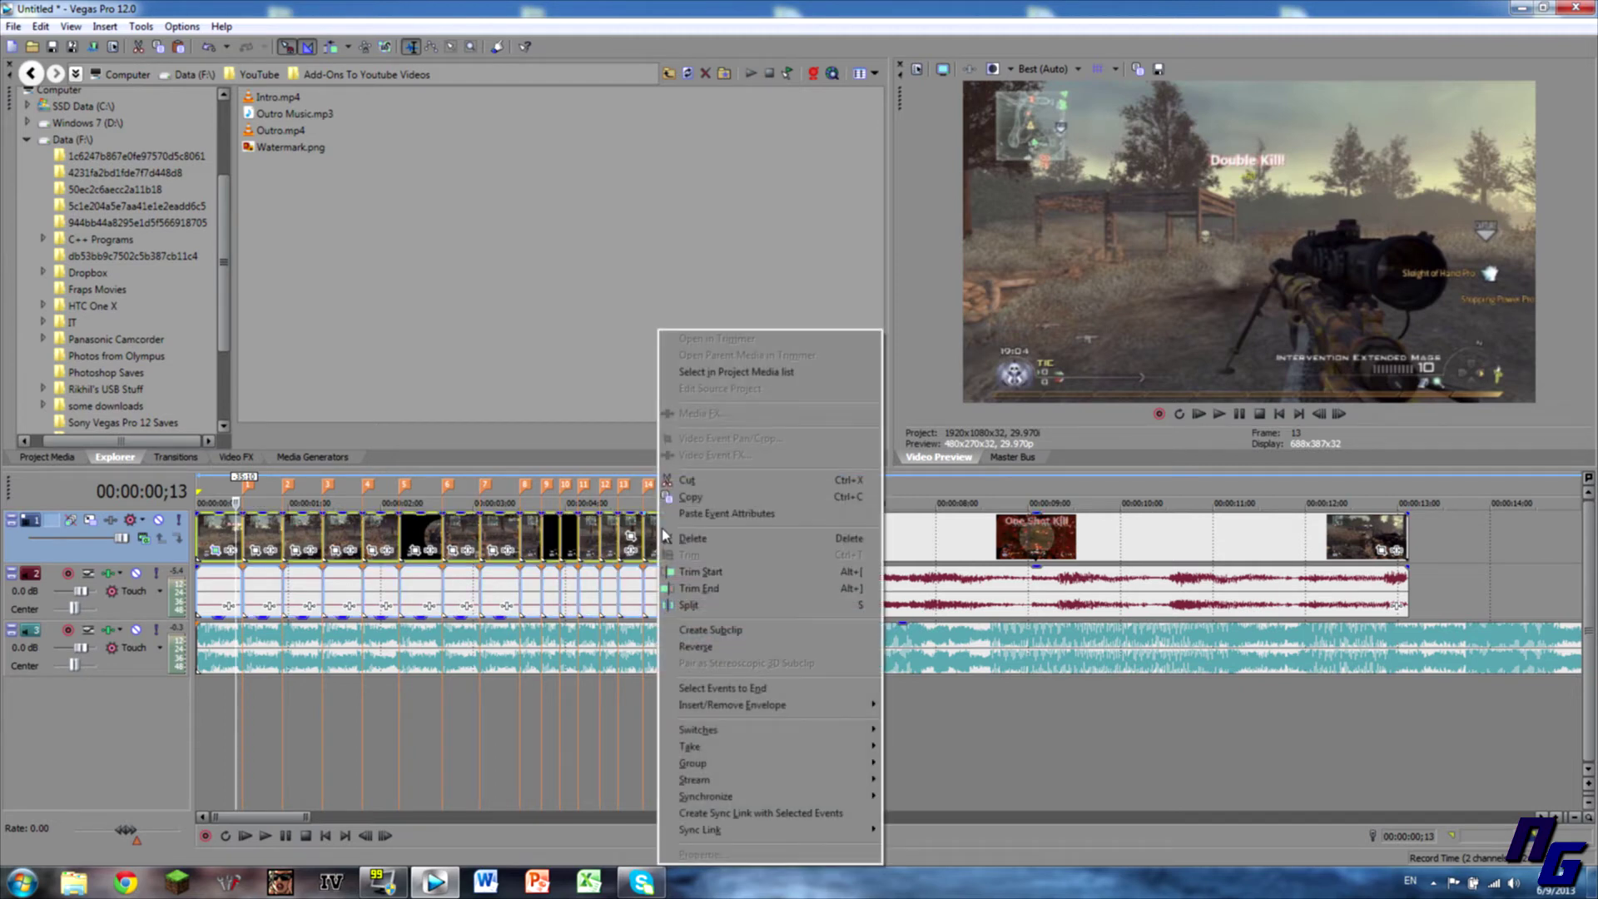
click(714, 514)
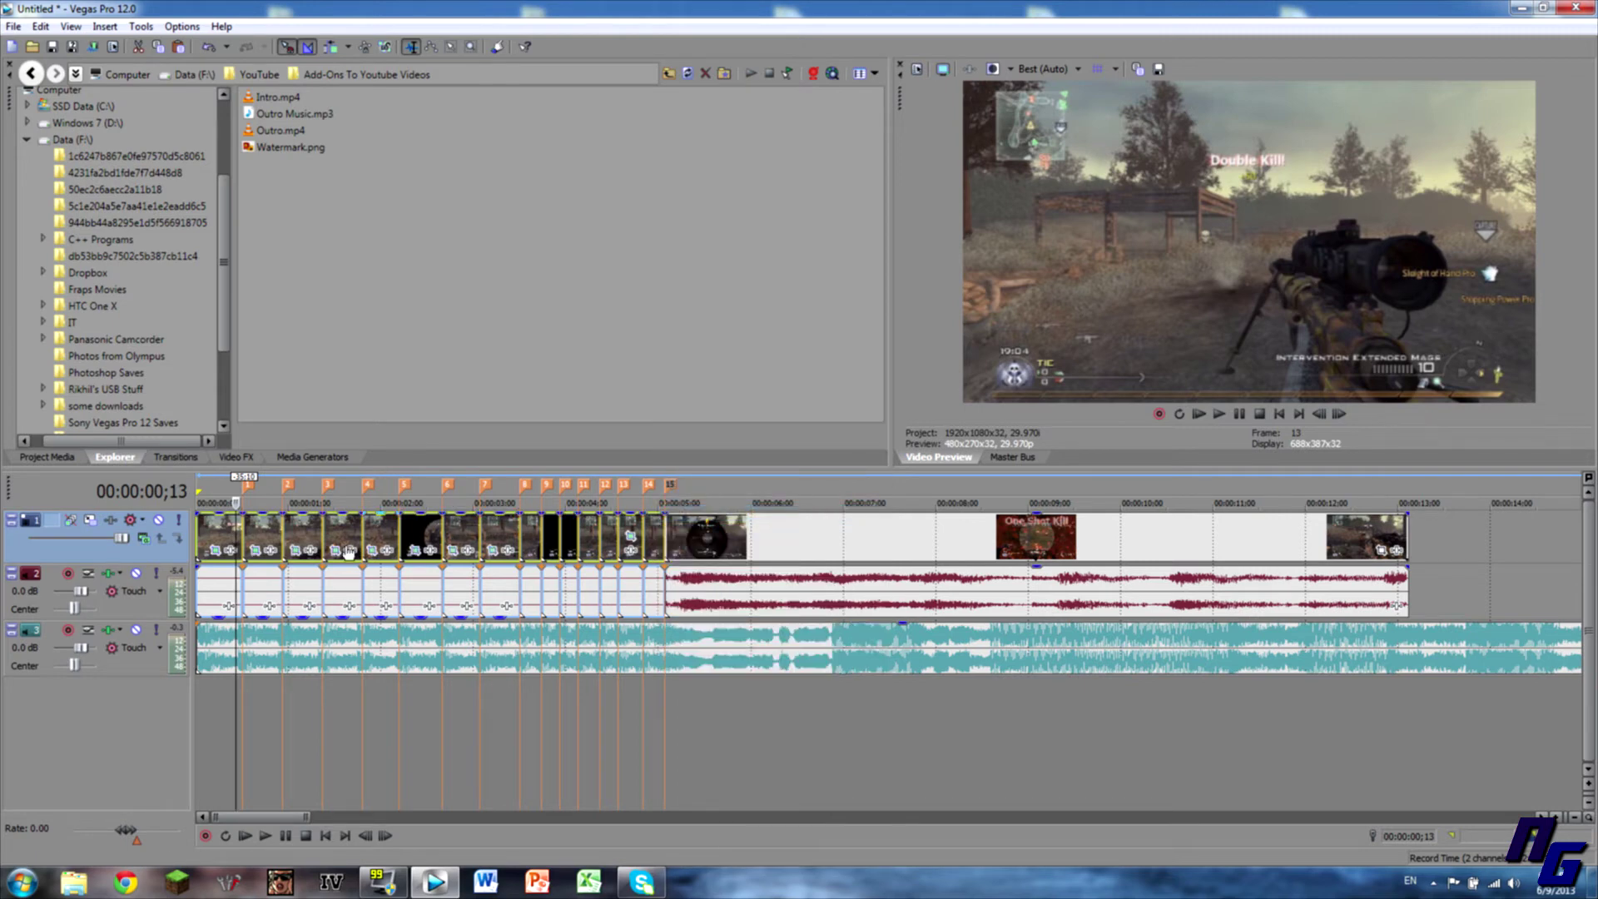
- Play back the zoomed segments and lower the gain of the music event
click(214, 528)
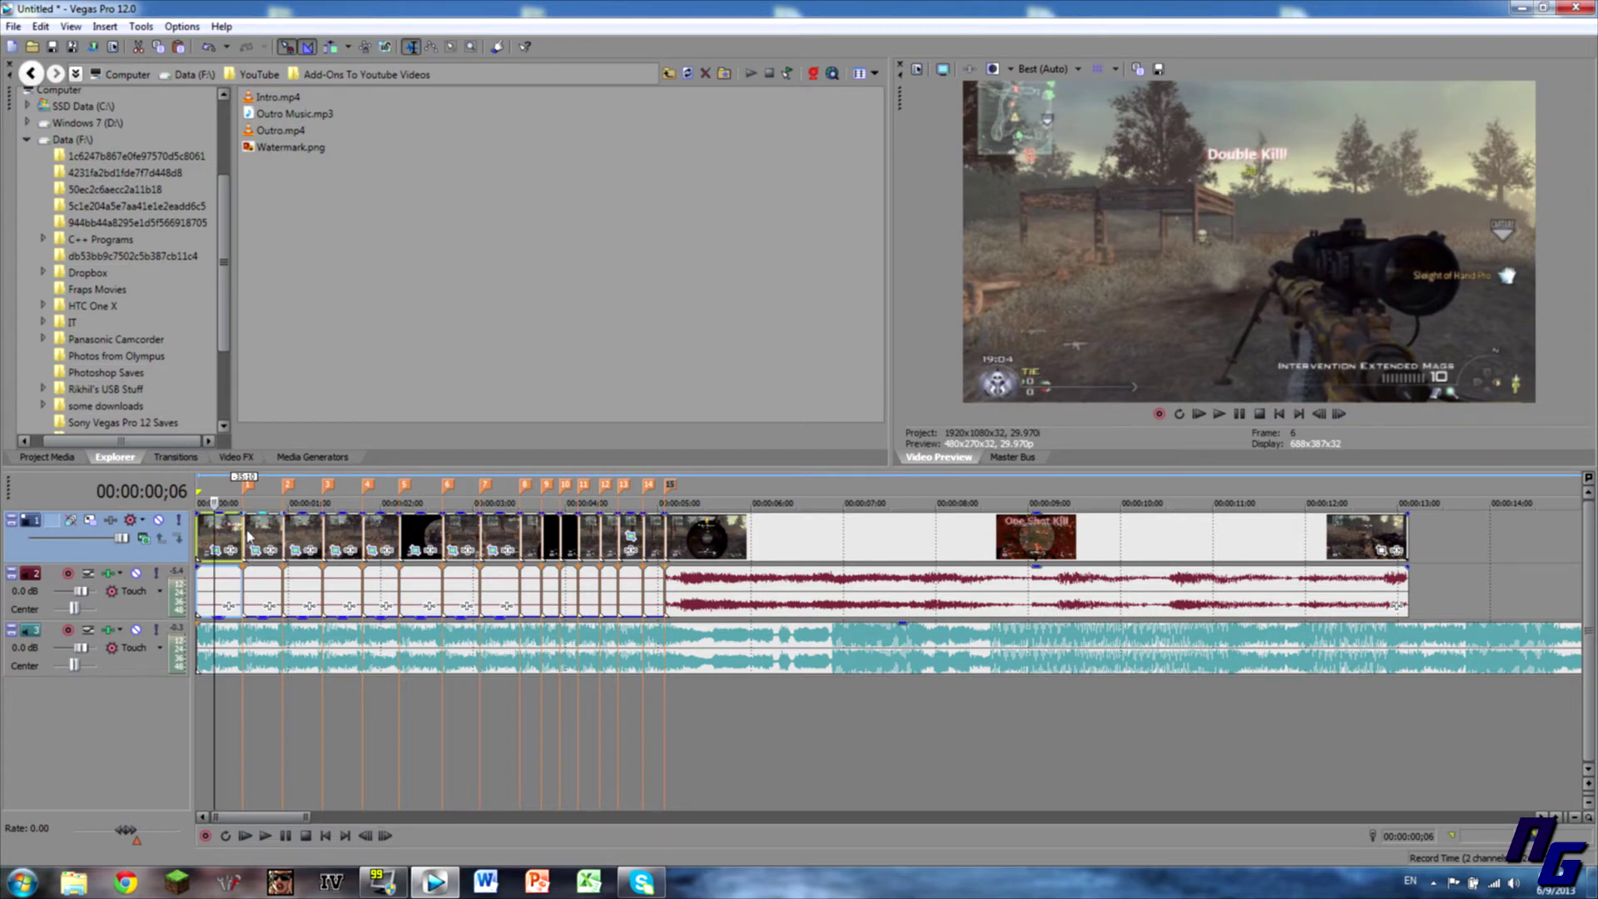
key(space)
key(space)
drag(413, 625, 415, 667)
key(space)
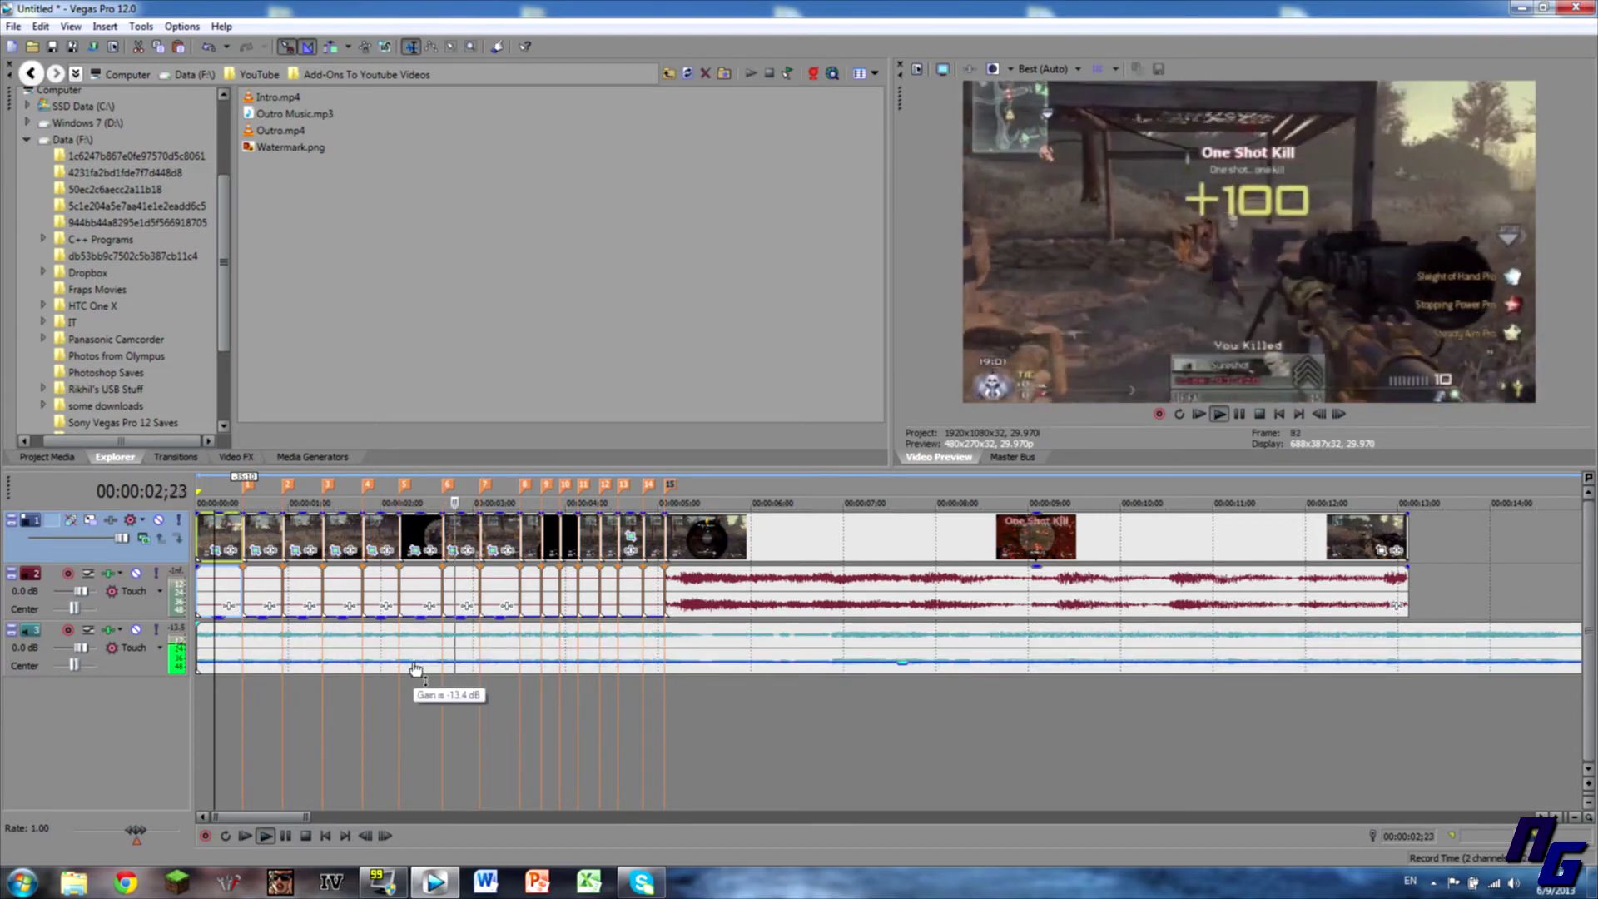
key(space)
key(ctrl+z)
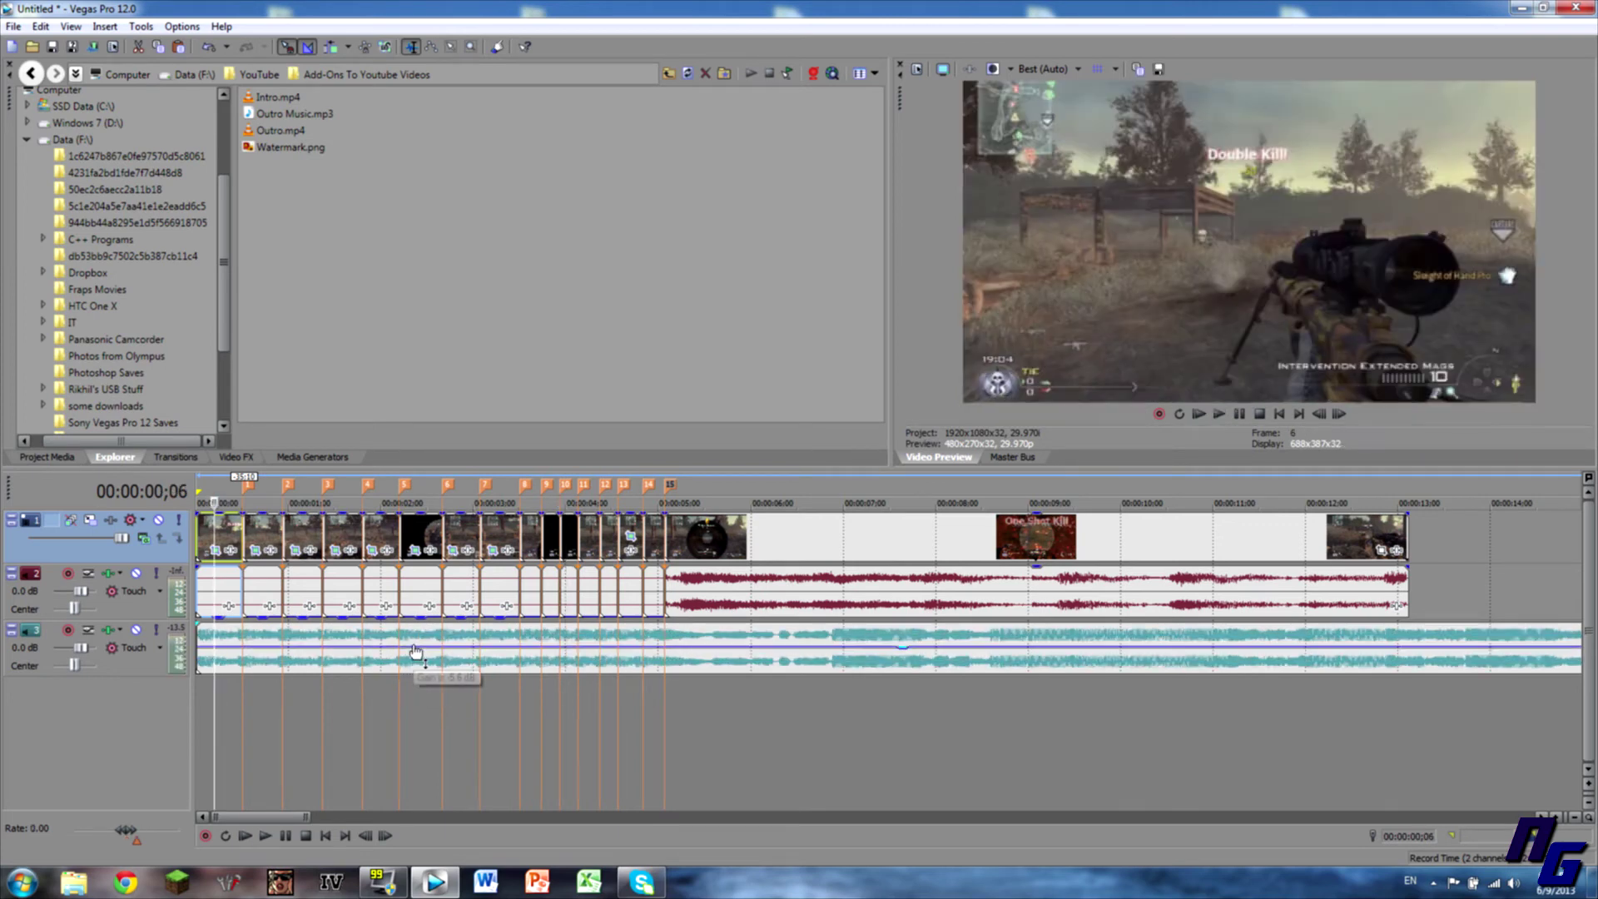
drag(416, 651, 413, 654)
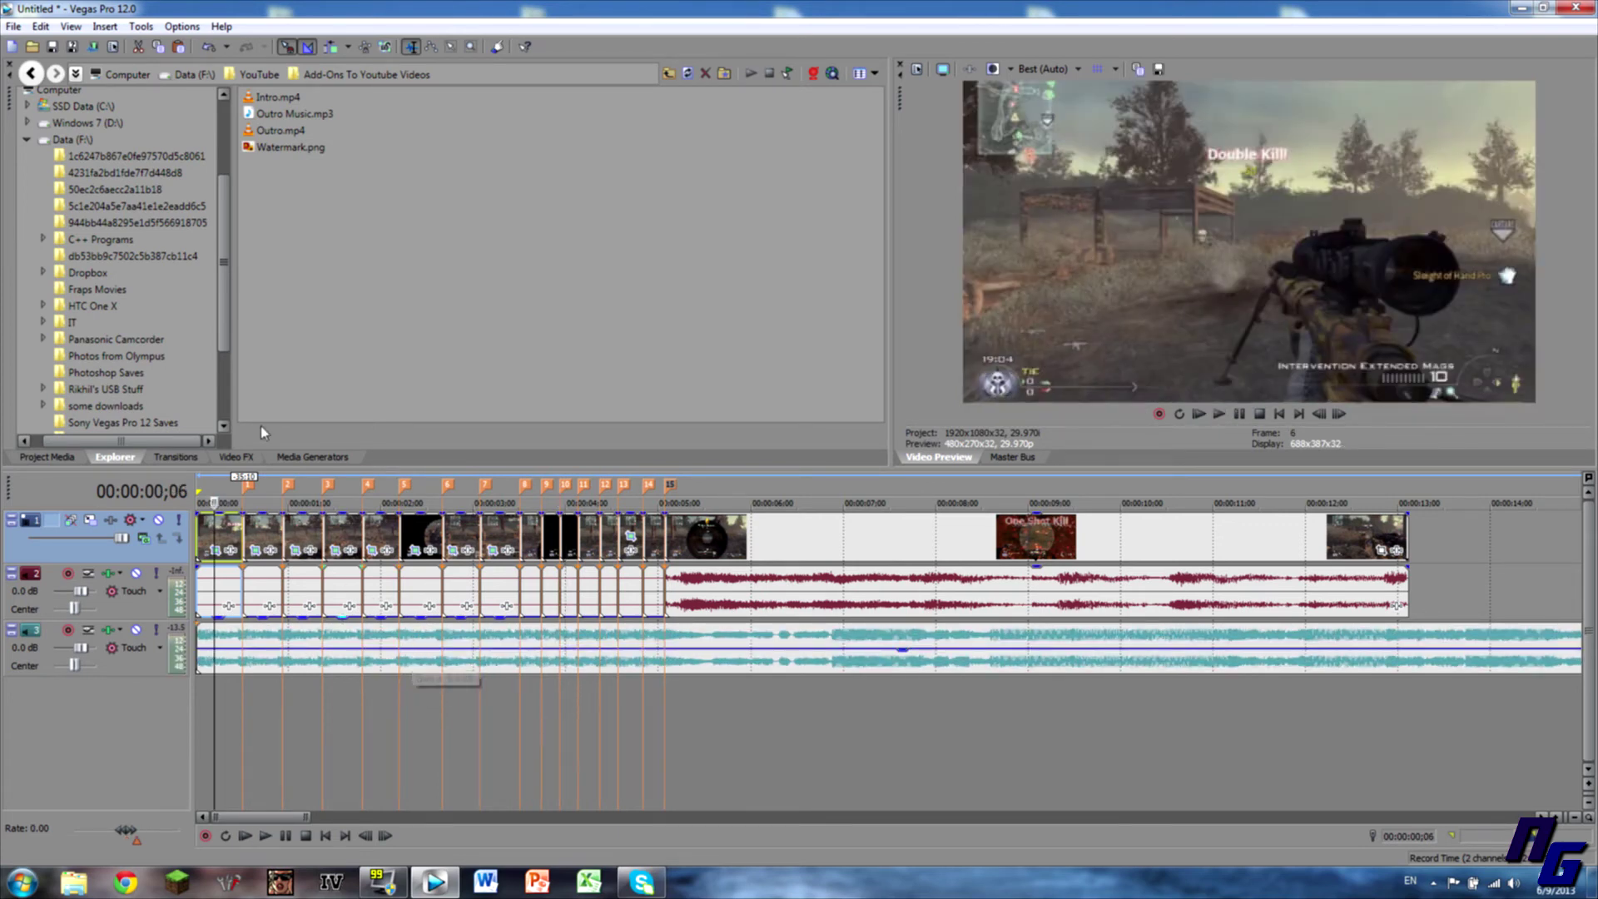
- Apply the default Brightness and Contrast video effect to the first gameplay segment
click(192, 456)
click(109, 461)
click(83, 456)
click(237, 456)
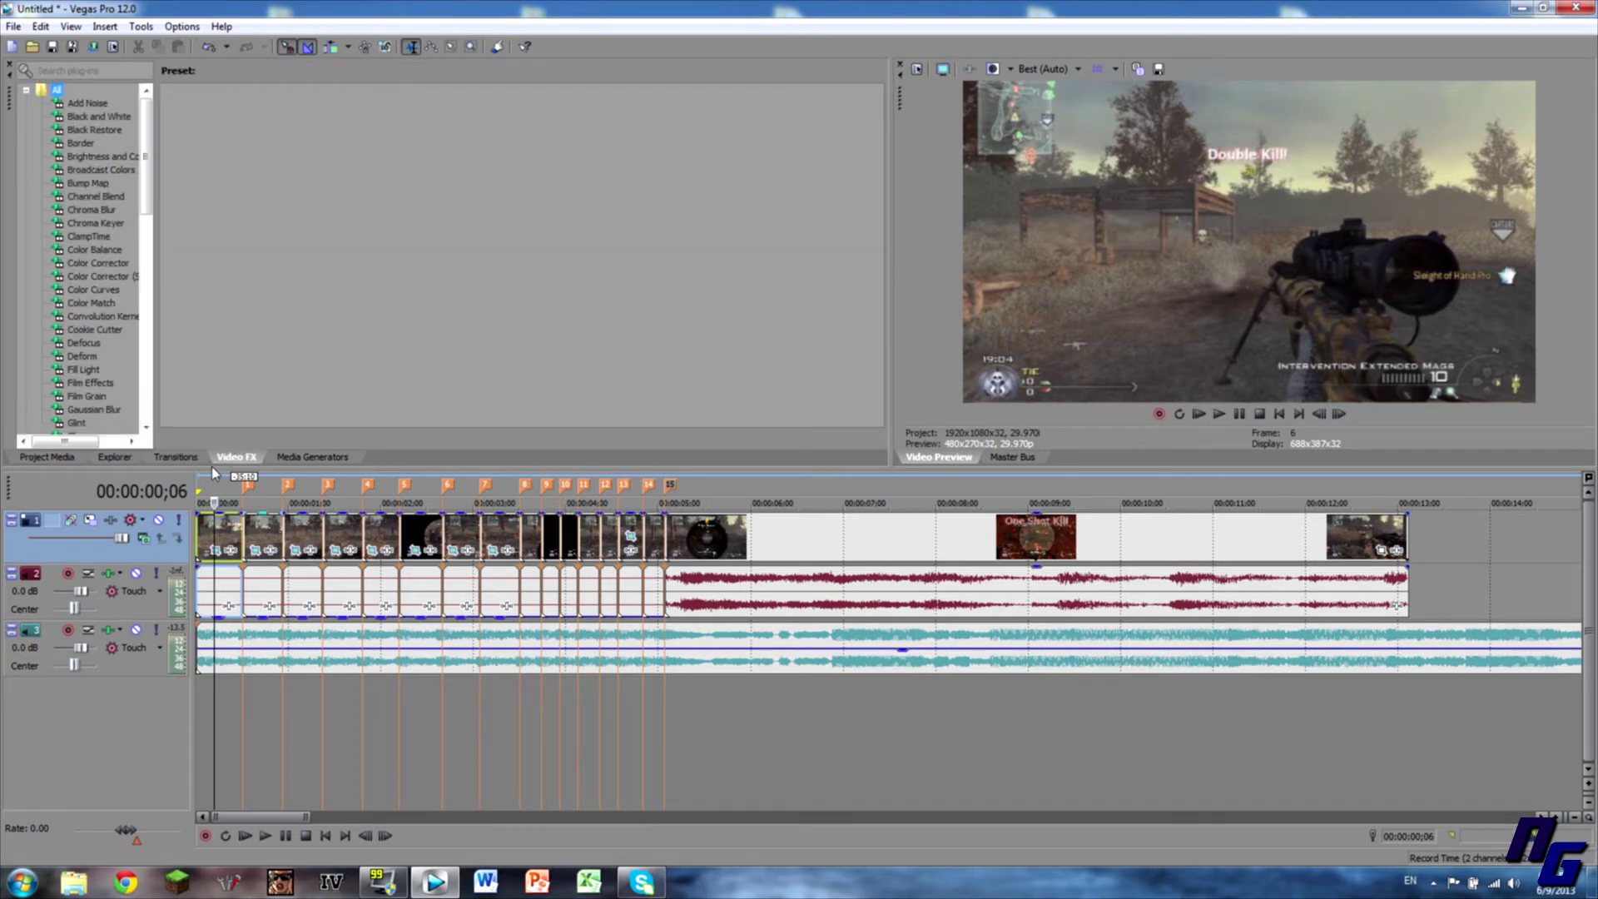
click(89, 156)
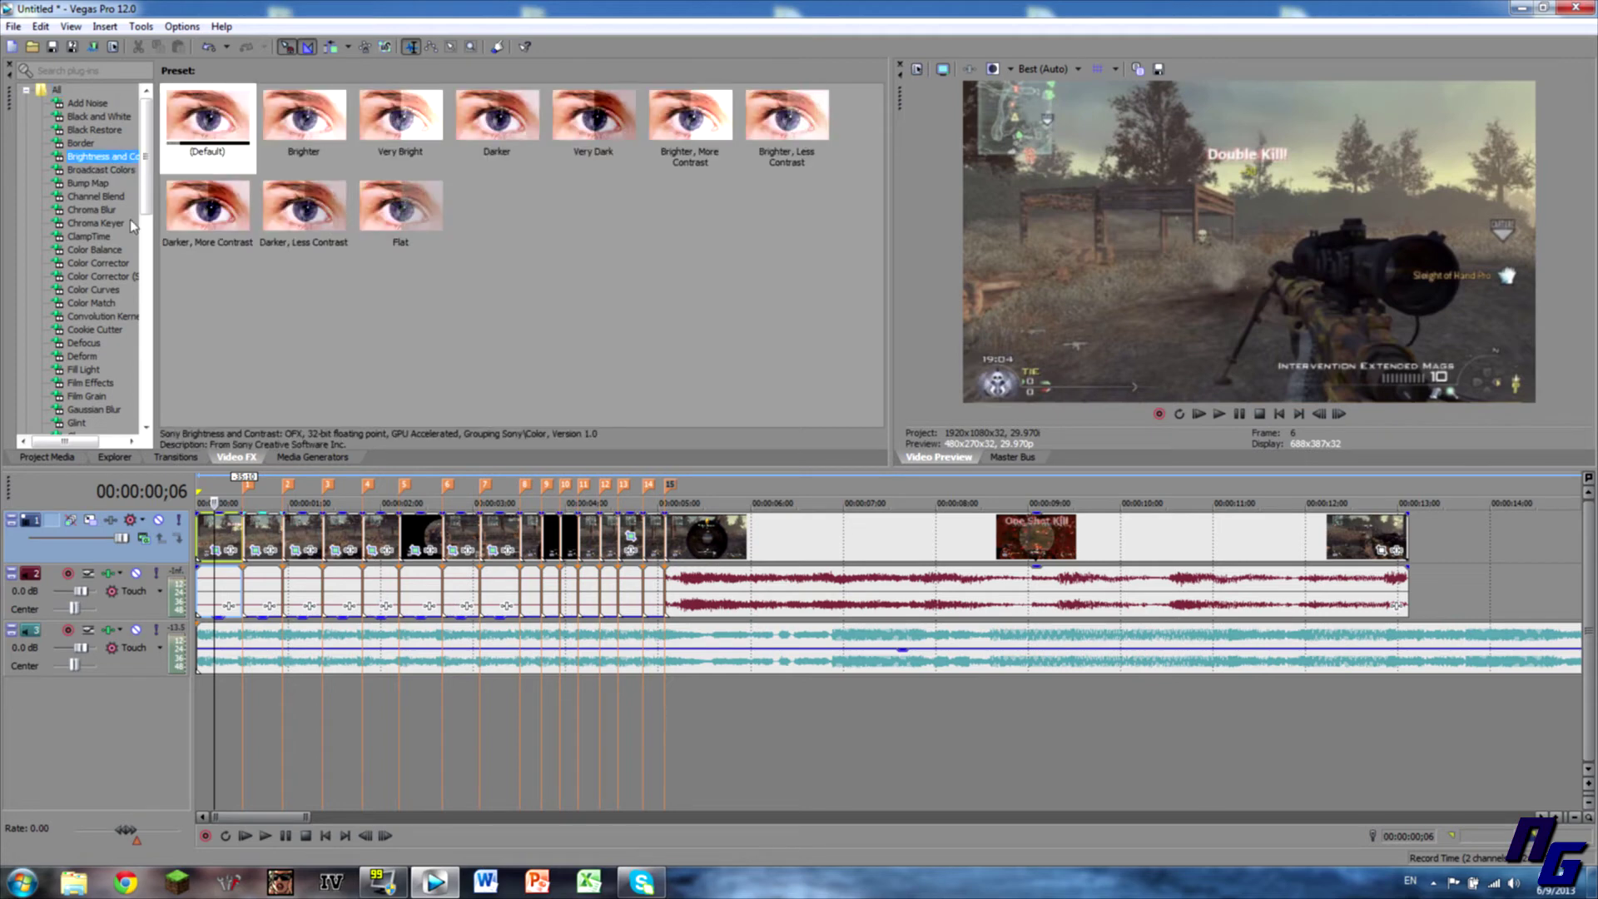
drag(206, 127, 227, 539)
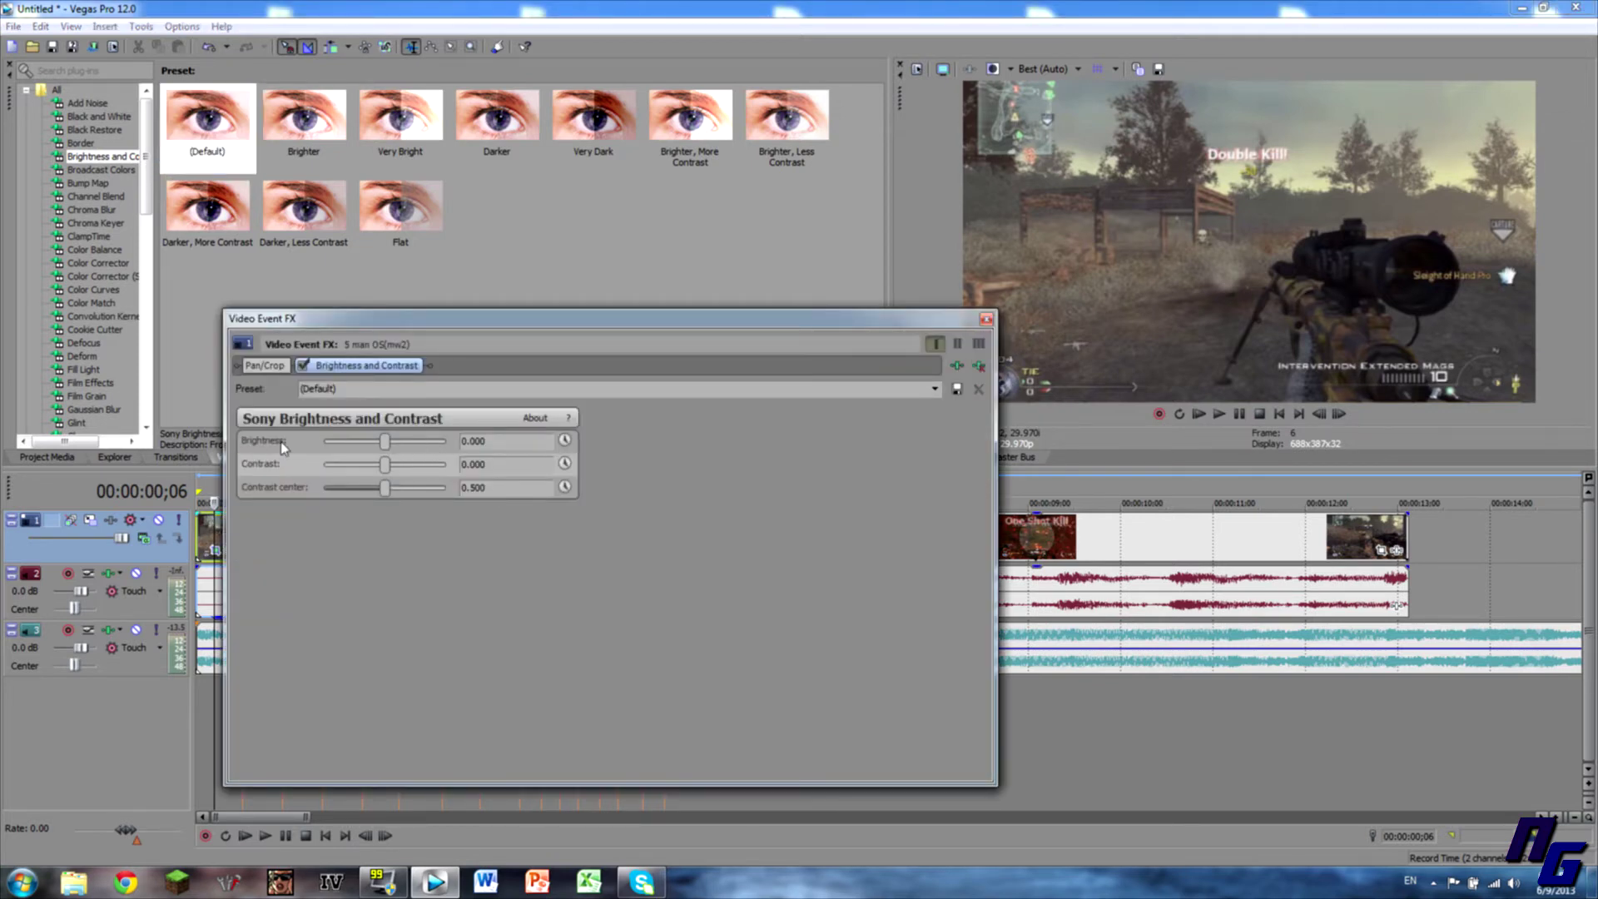
- Animate the effect's brightness from 0.130 at the segment's start to 0.000 at 00:00:00;15 and close the effects window
click(565, 439)
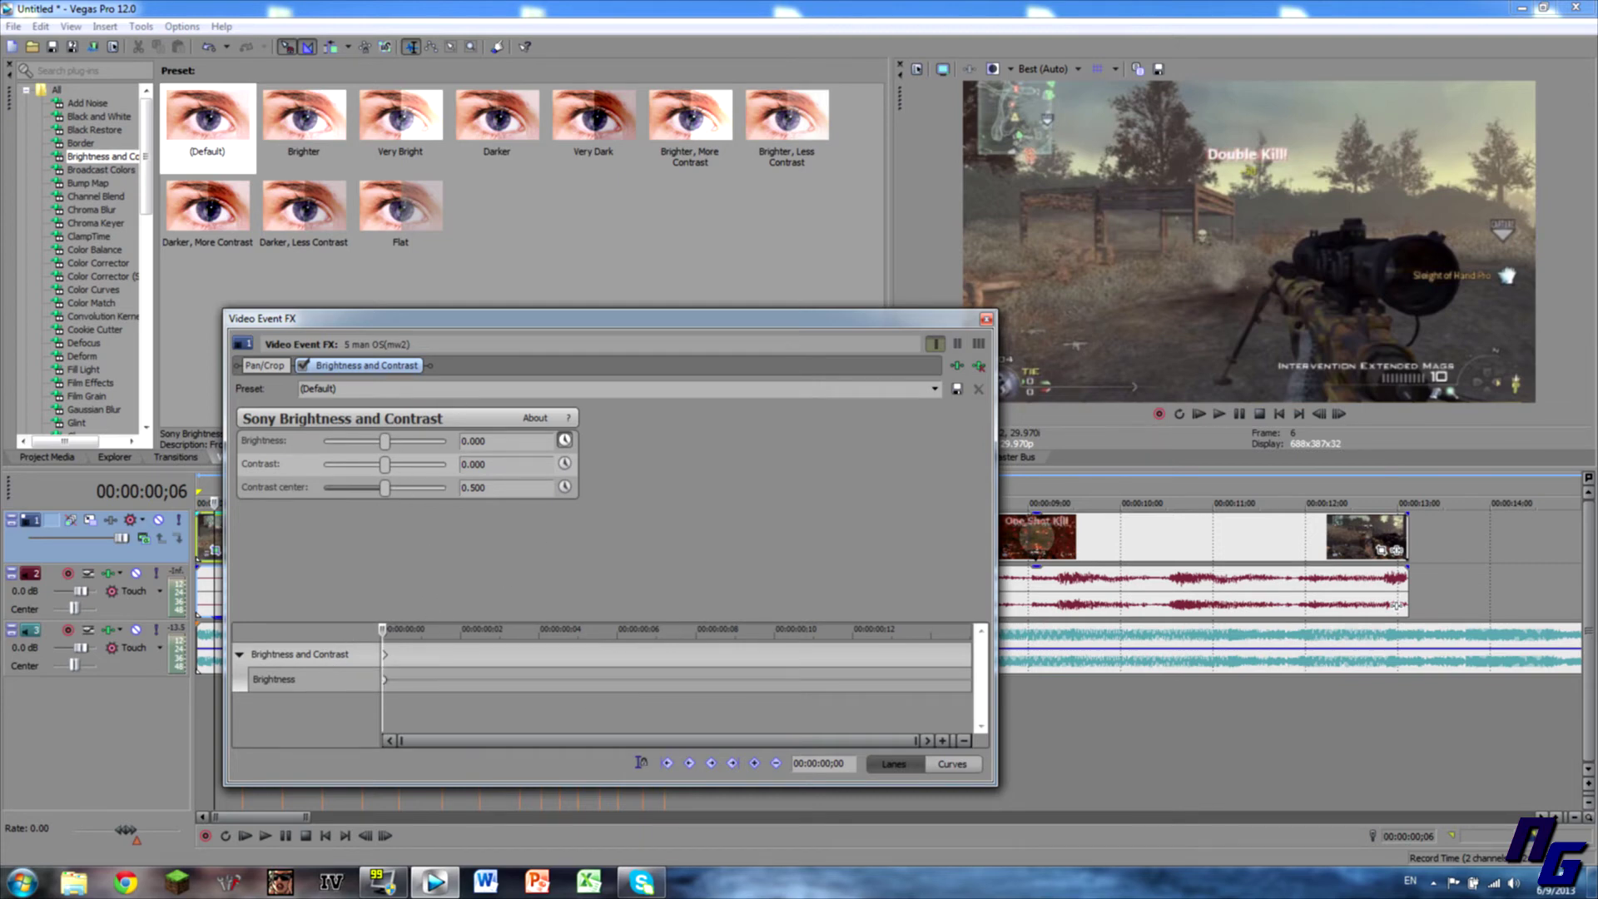
click(385, 441)
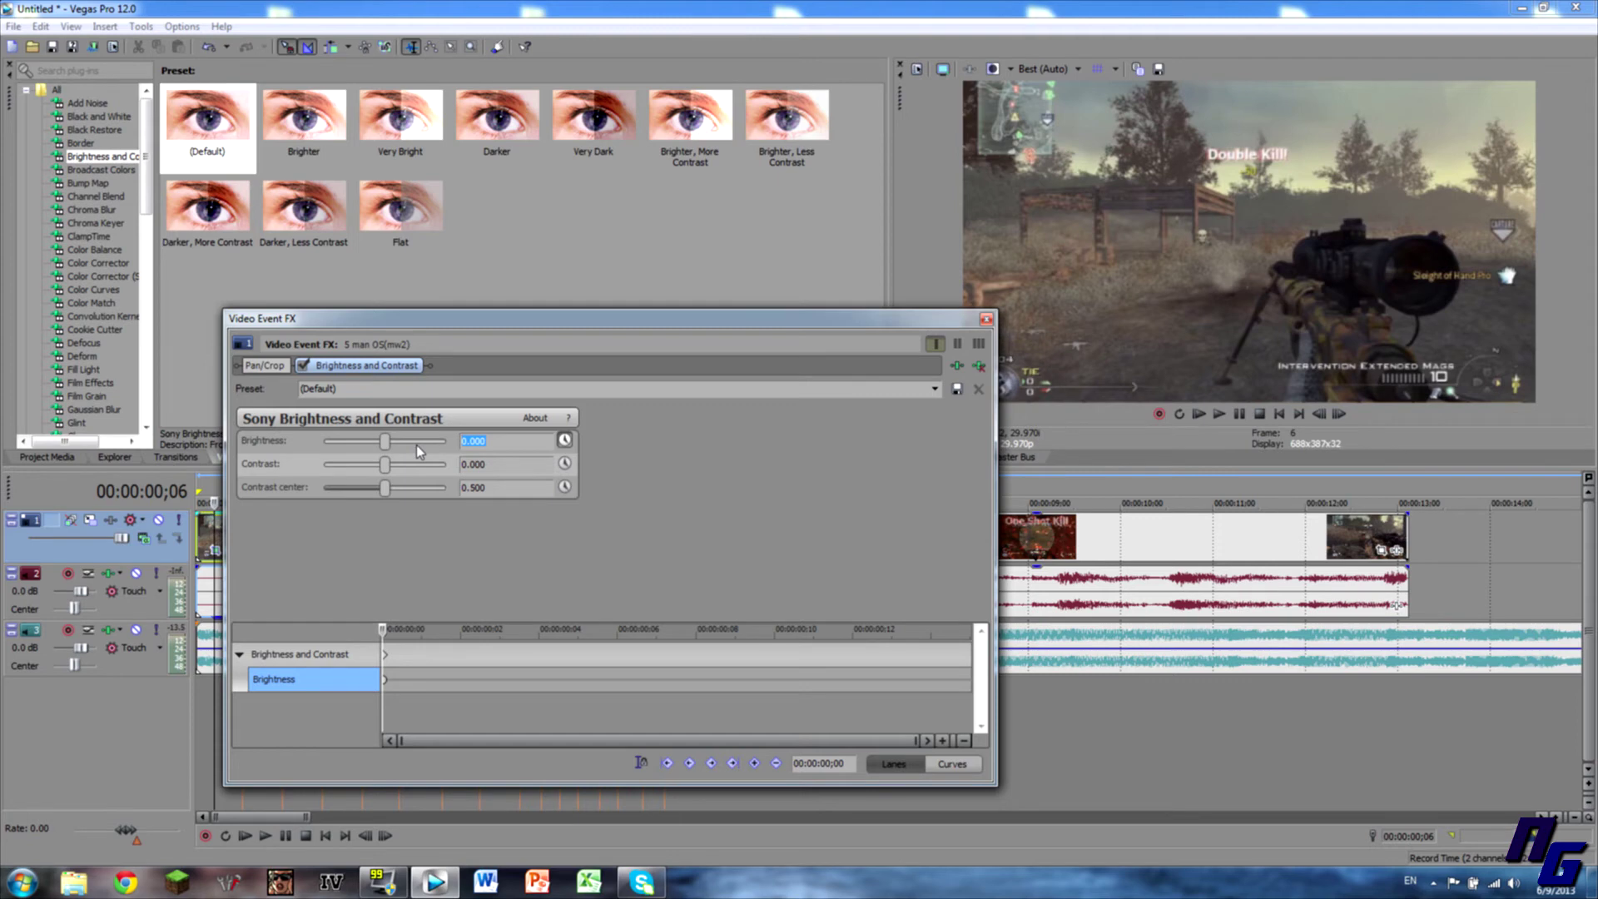
drag(384, 441, 395, 444)
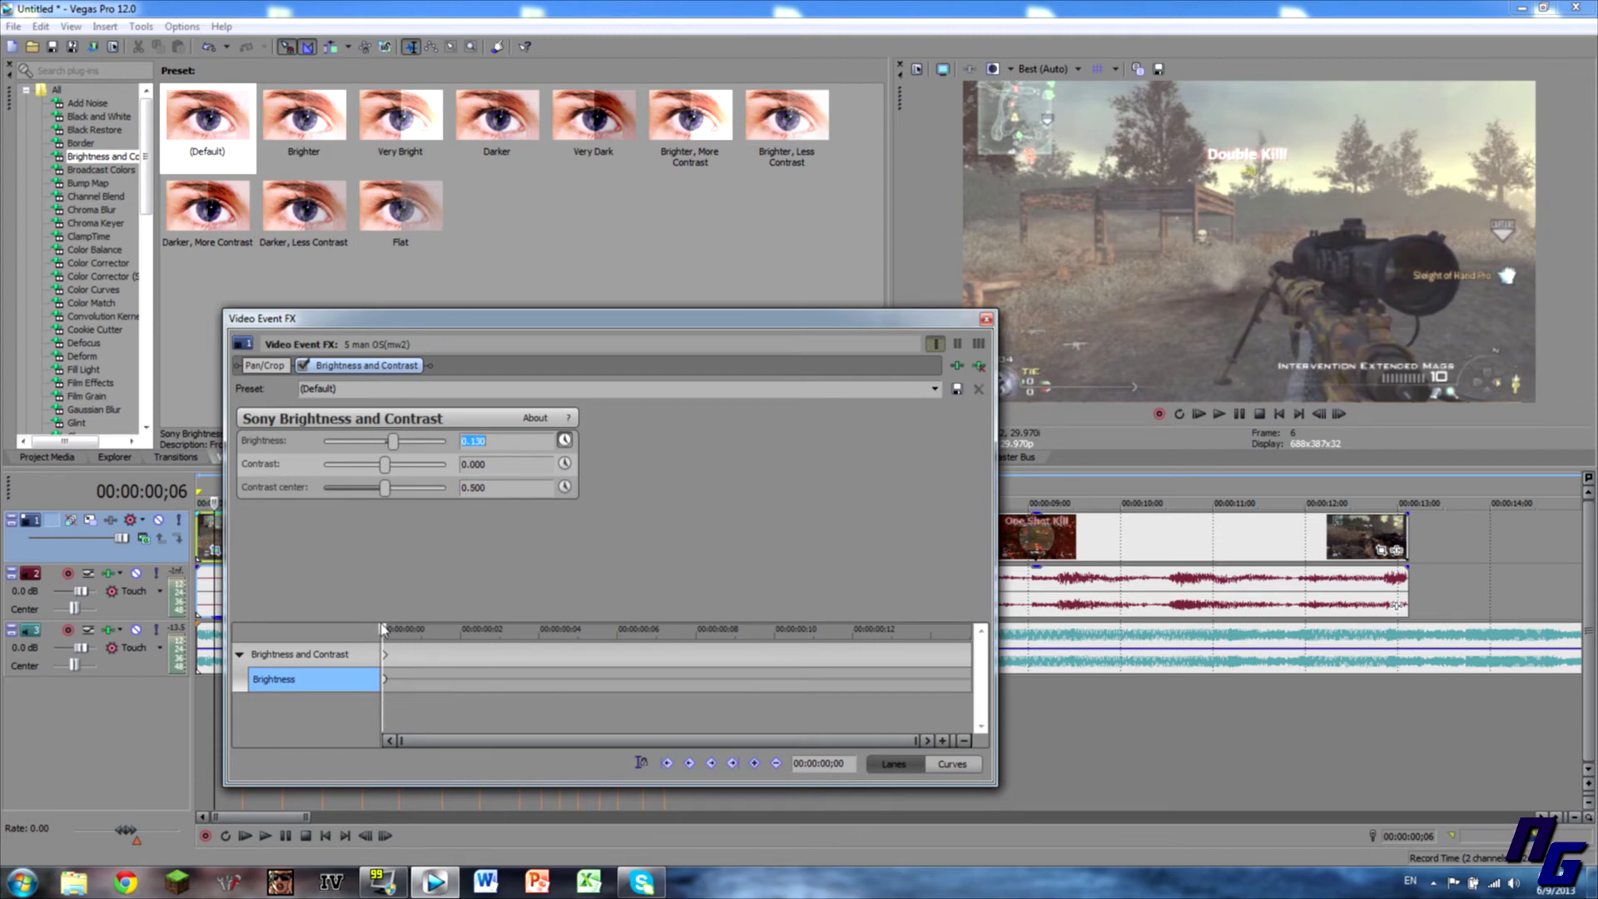
drag(385, 637, 979, 650)
click(985, 651)
key(Return)
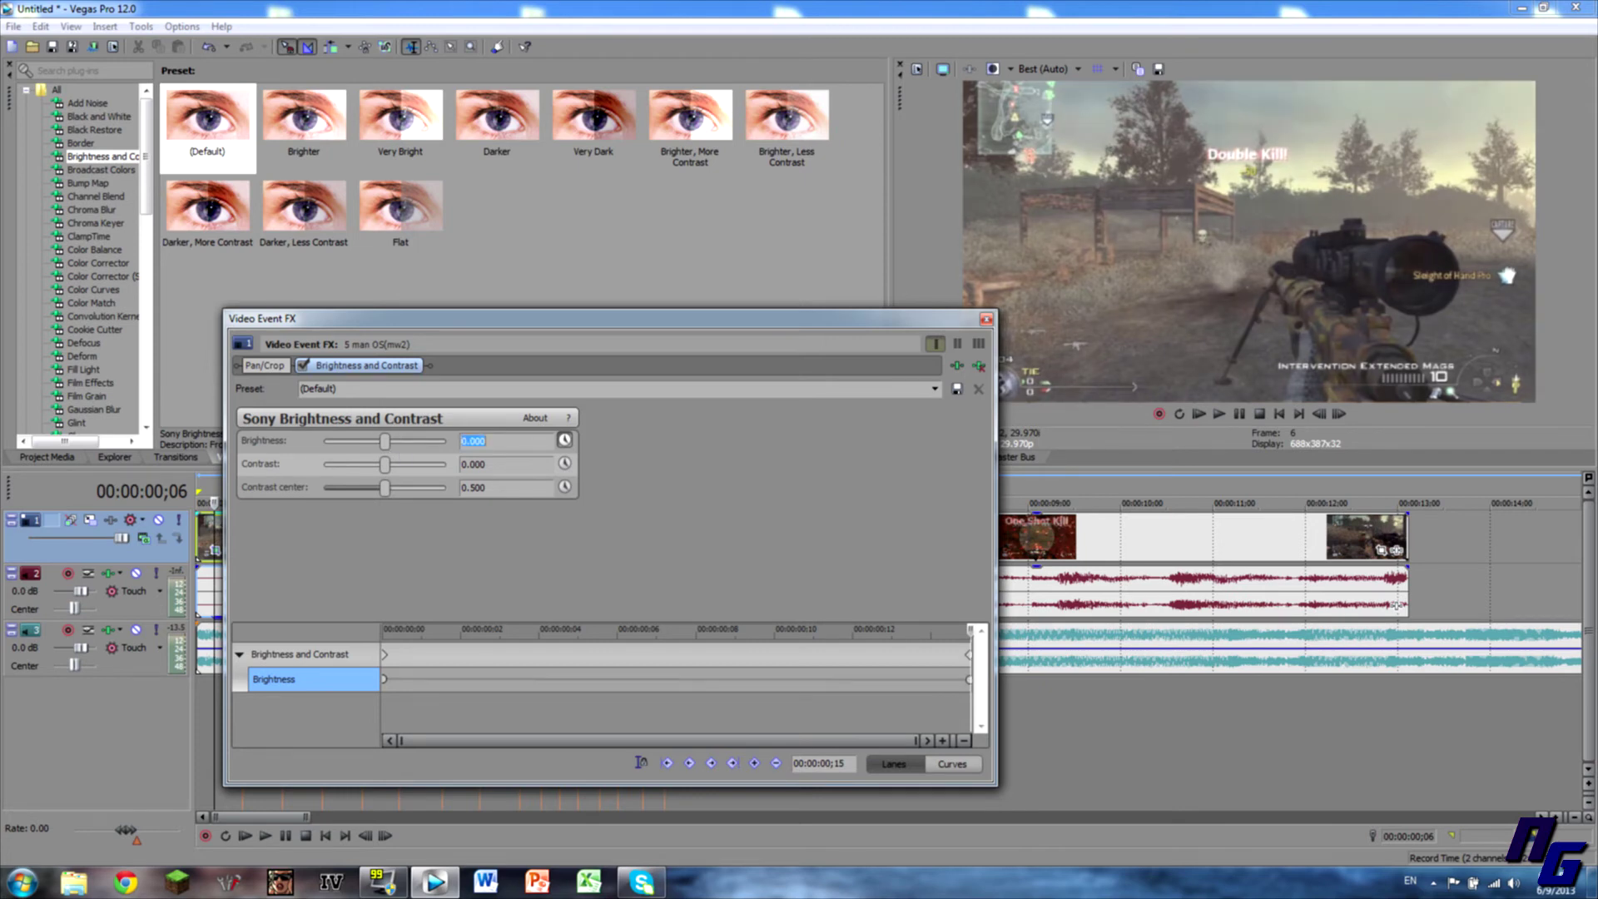
click(987, 319)
- Copy the brightened first segment and paste its attributes onto the other segments up to the fifteenth marker
right_click(225, 537)
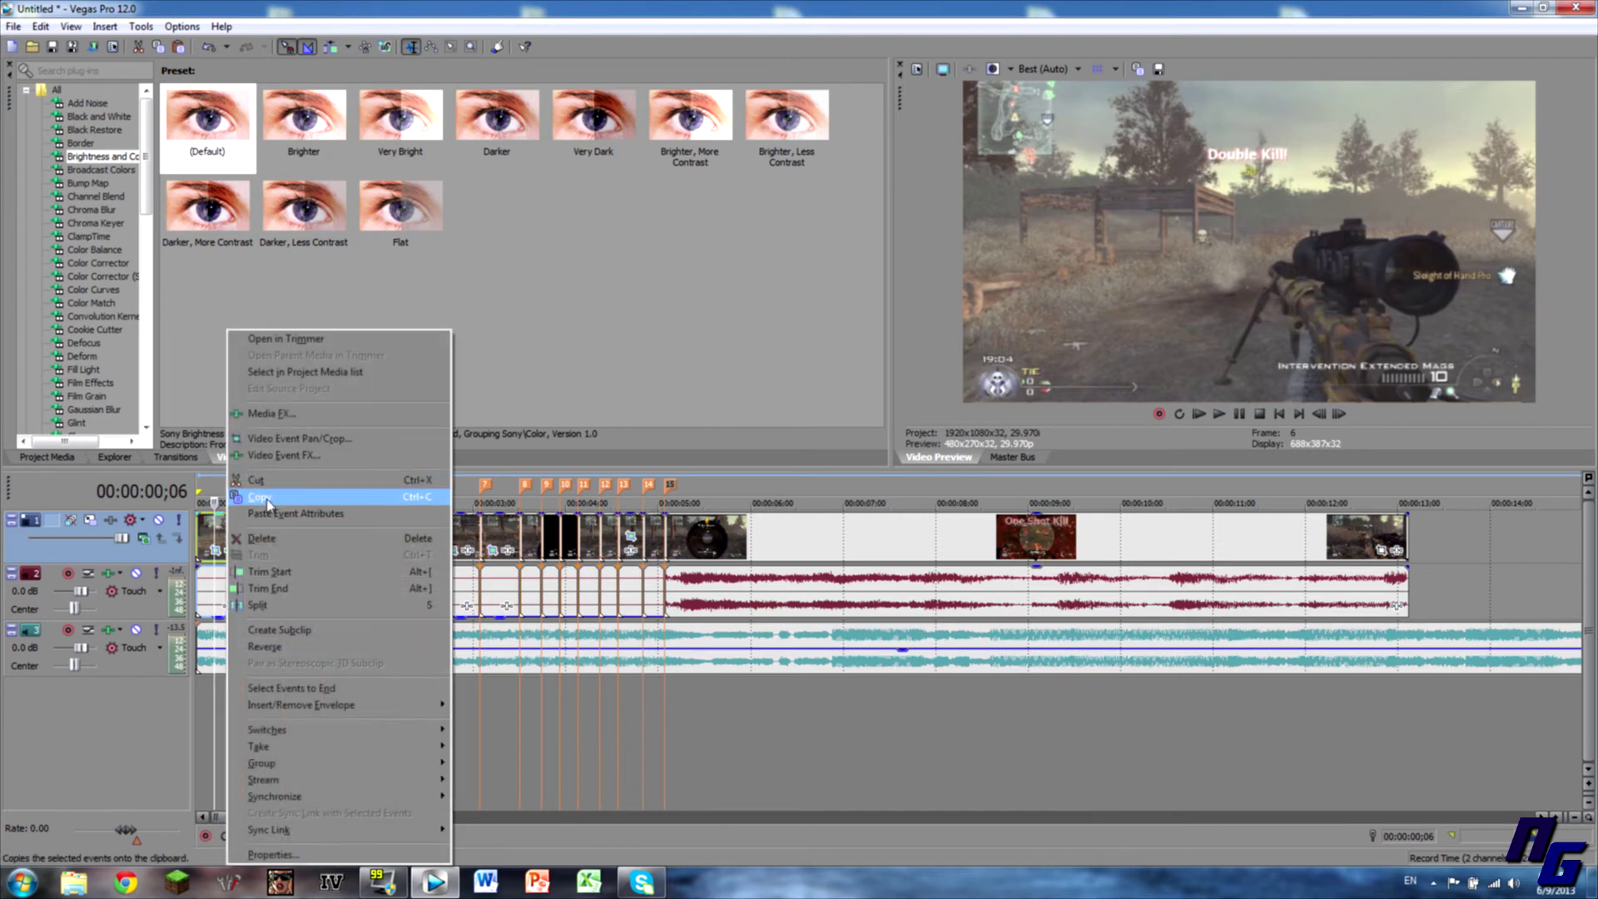
click(259, 497)
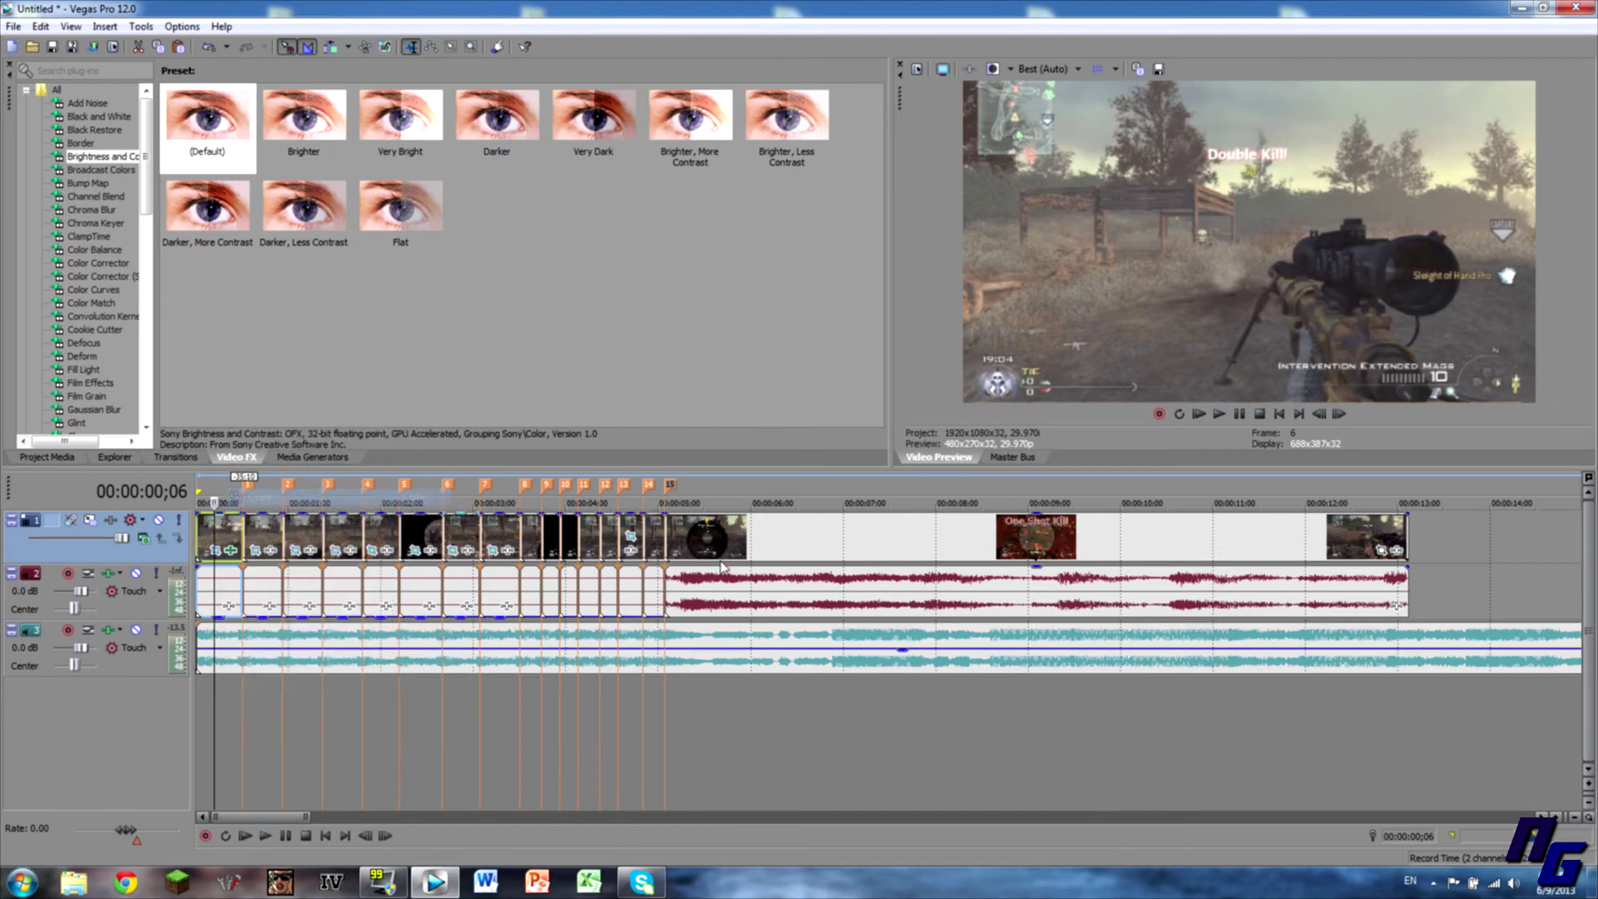
right_click(657, 547)
click(716, 187)
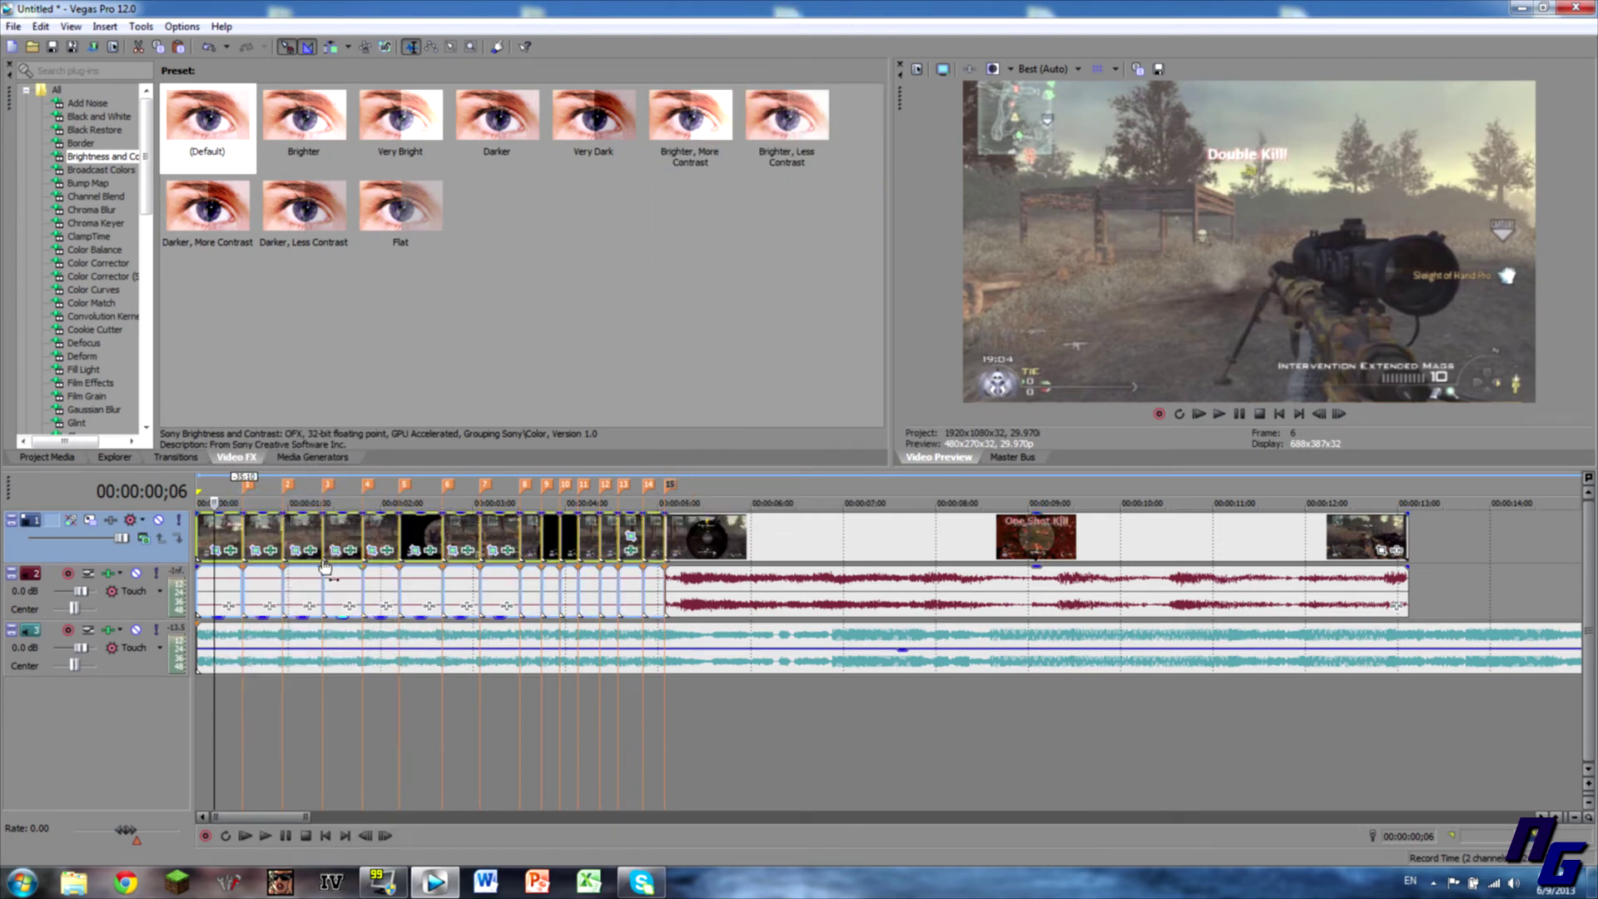
- Play the edit from the start and lower the gain of the gameplay audio after the fifteenth marker
key(space)
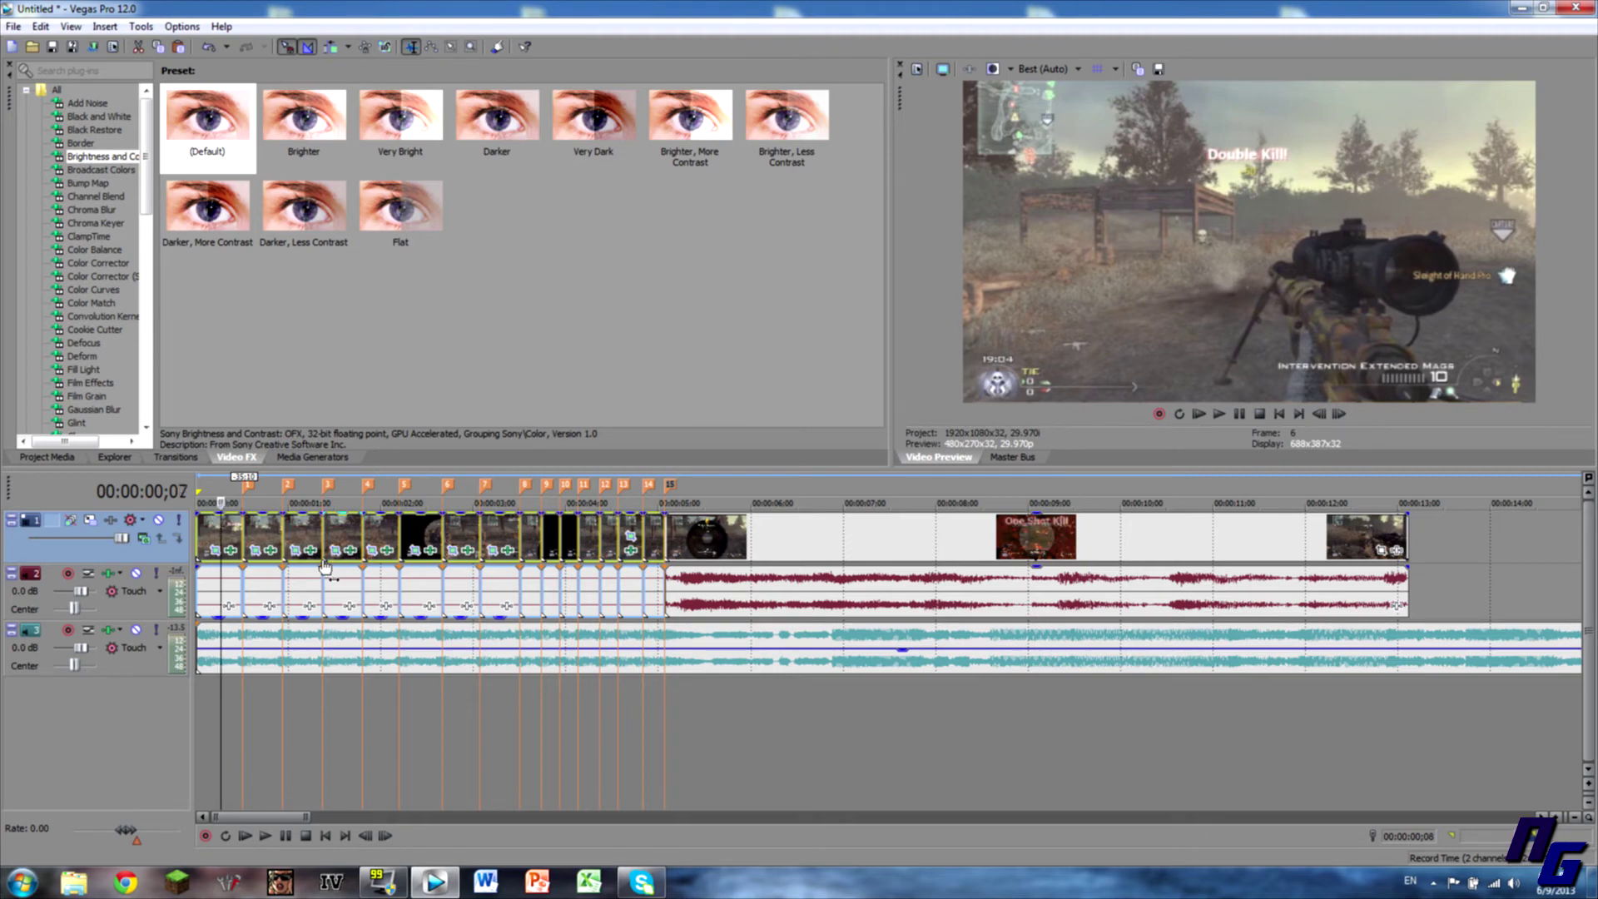
key(j)
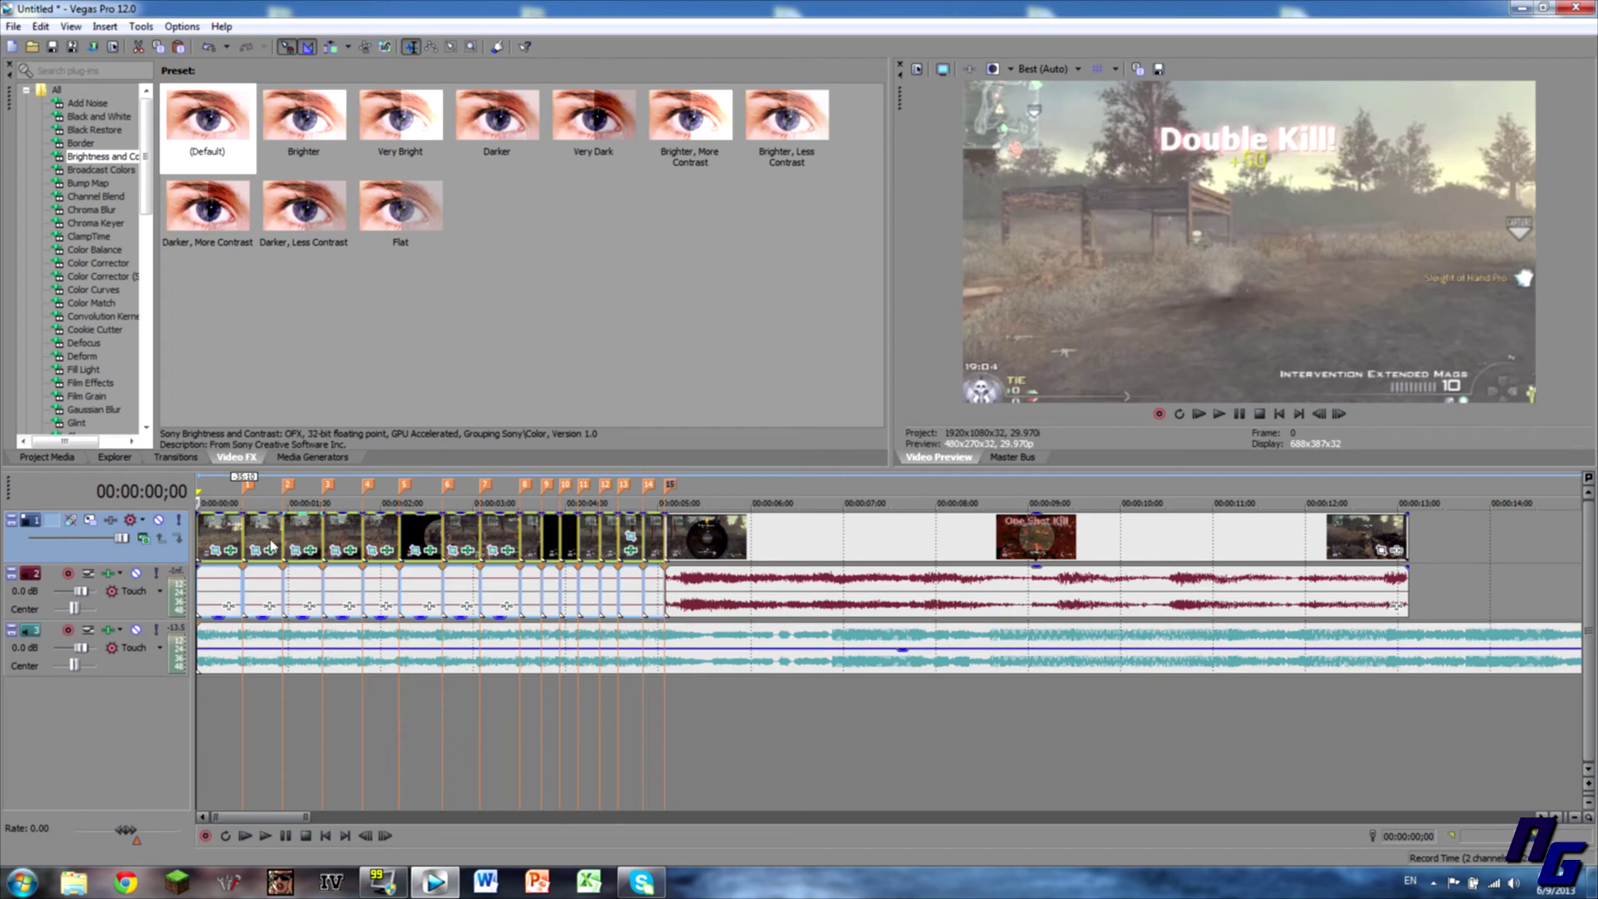
key(space)
key(space)
key(space)
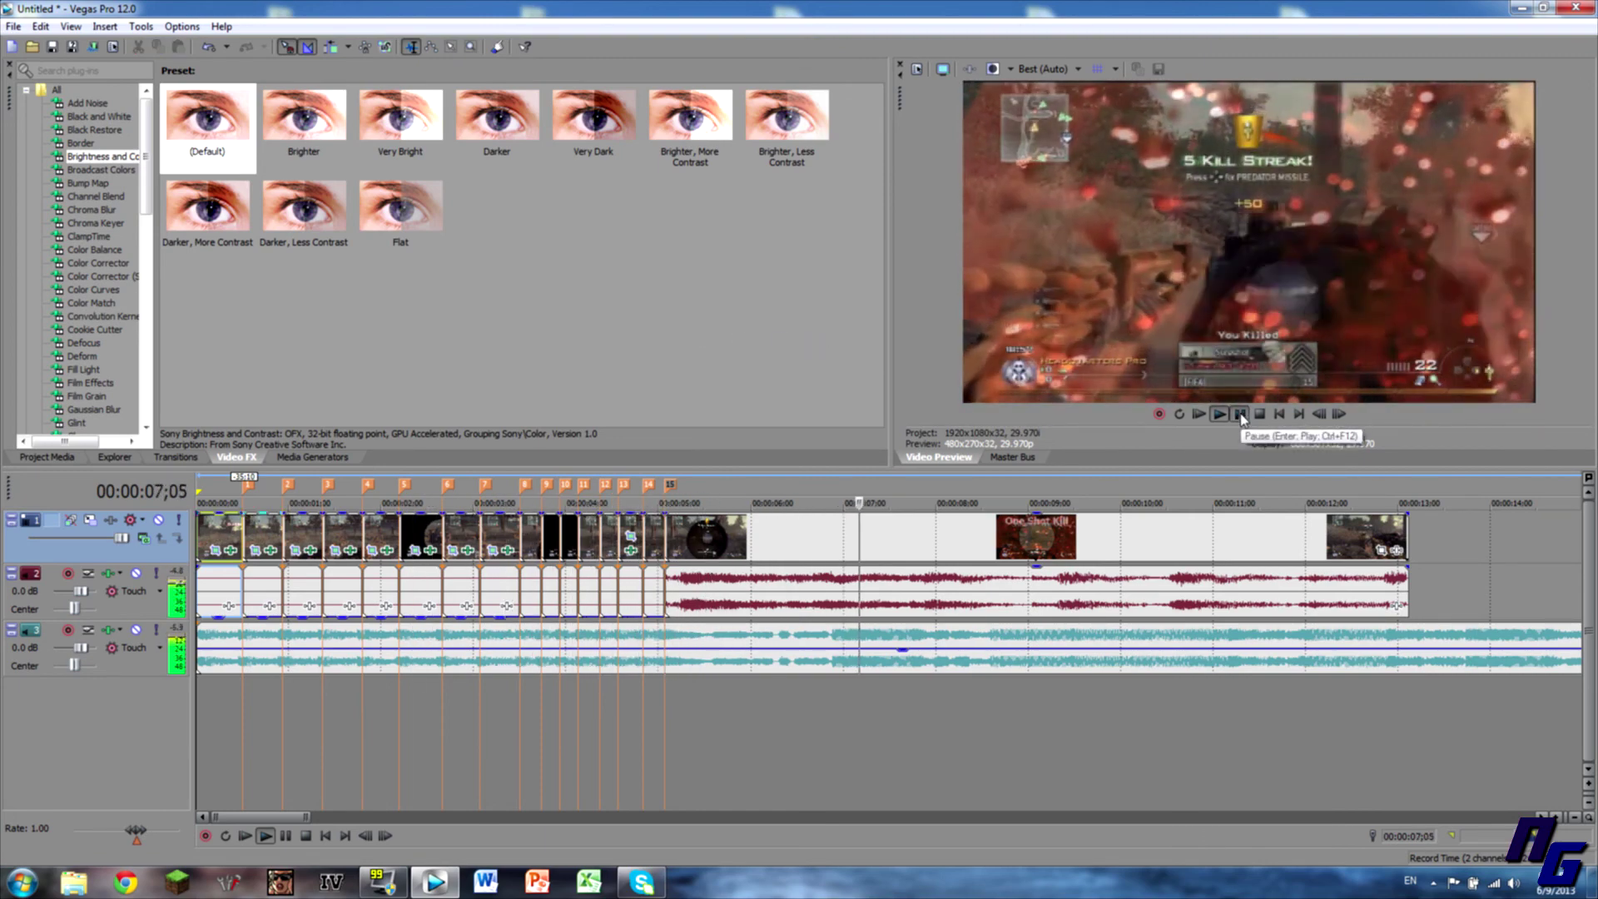
click(1238, 413)
drag(832, 576, 839, 606)
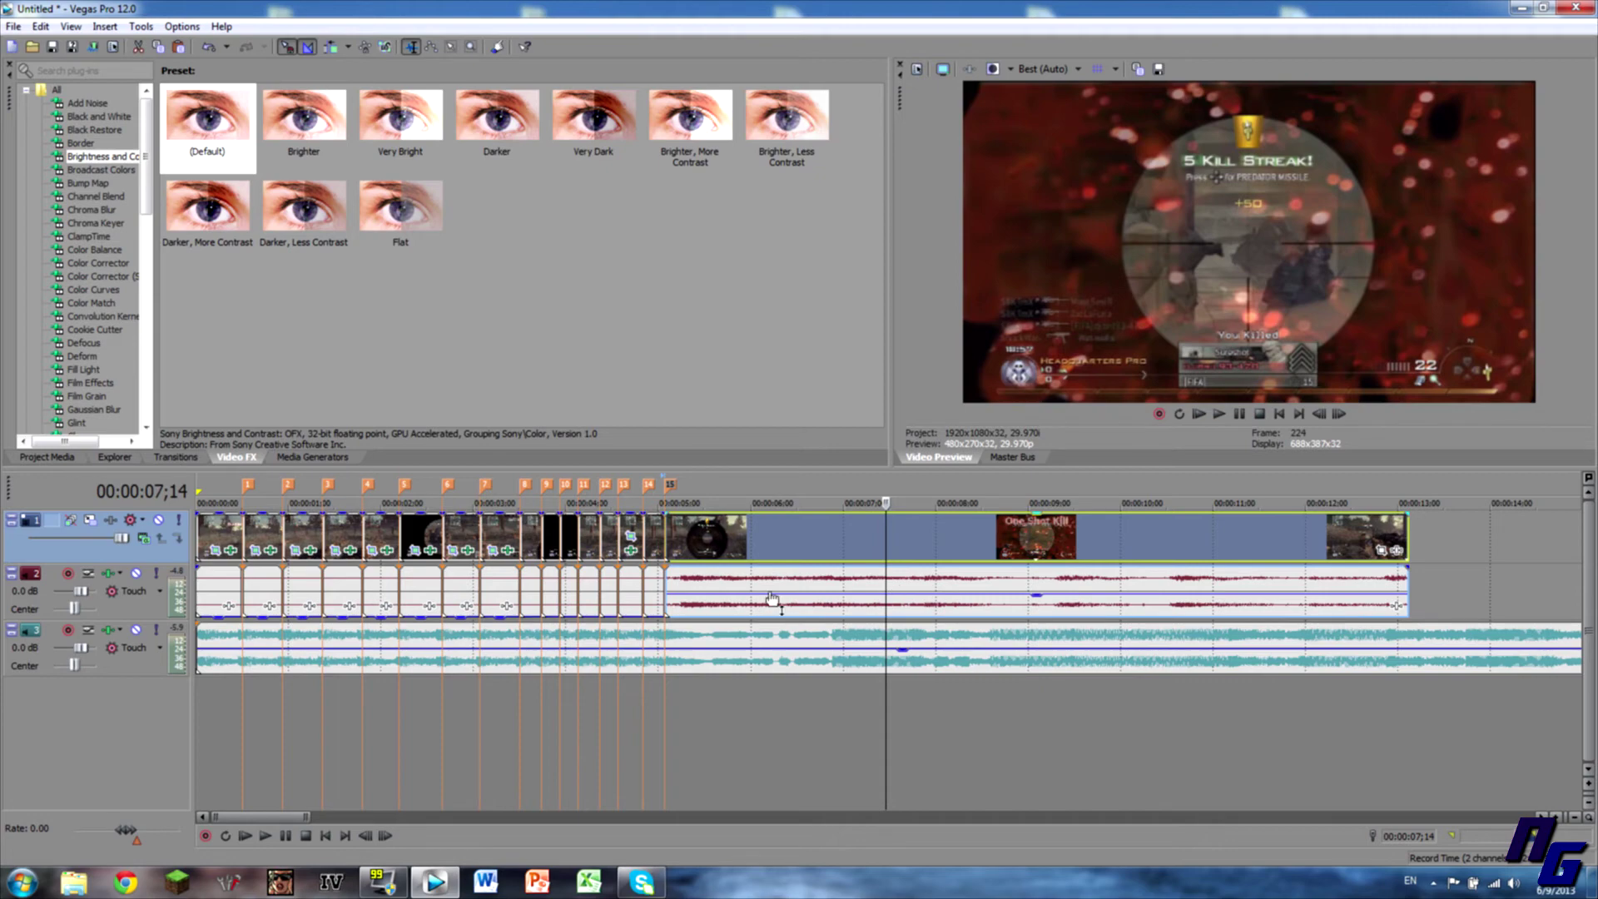
- Replay the edit from the start to check the zoom and brightness pulses against the music
key(j)
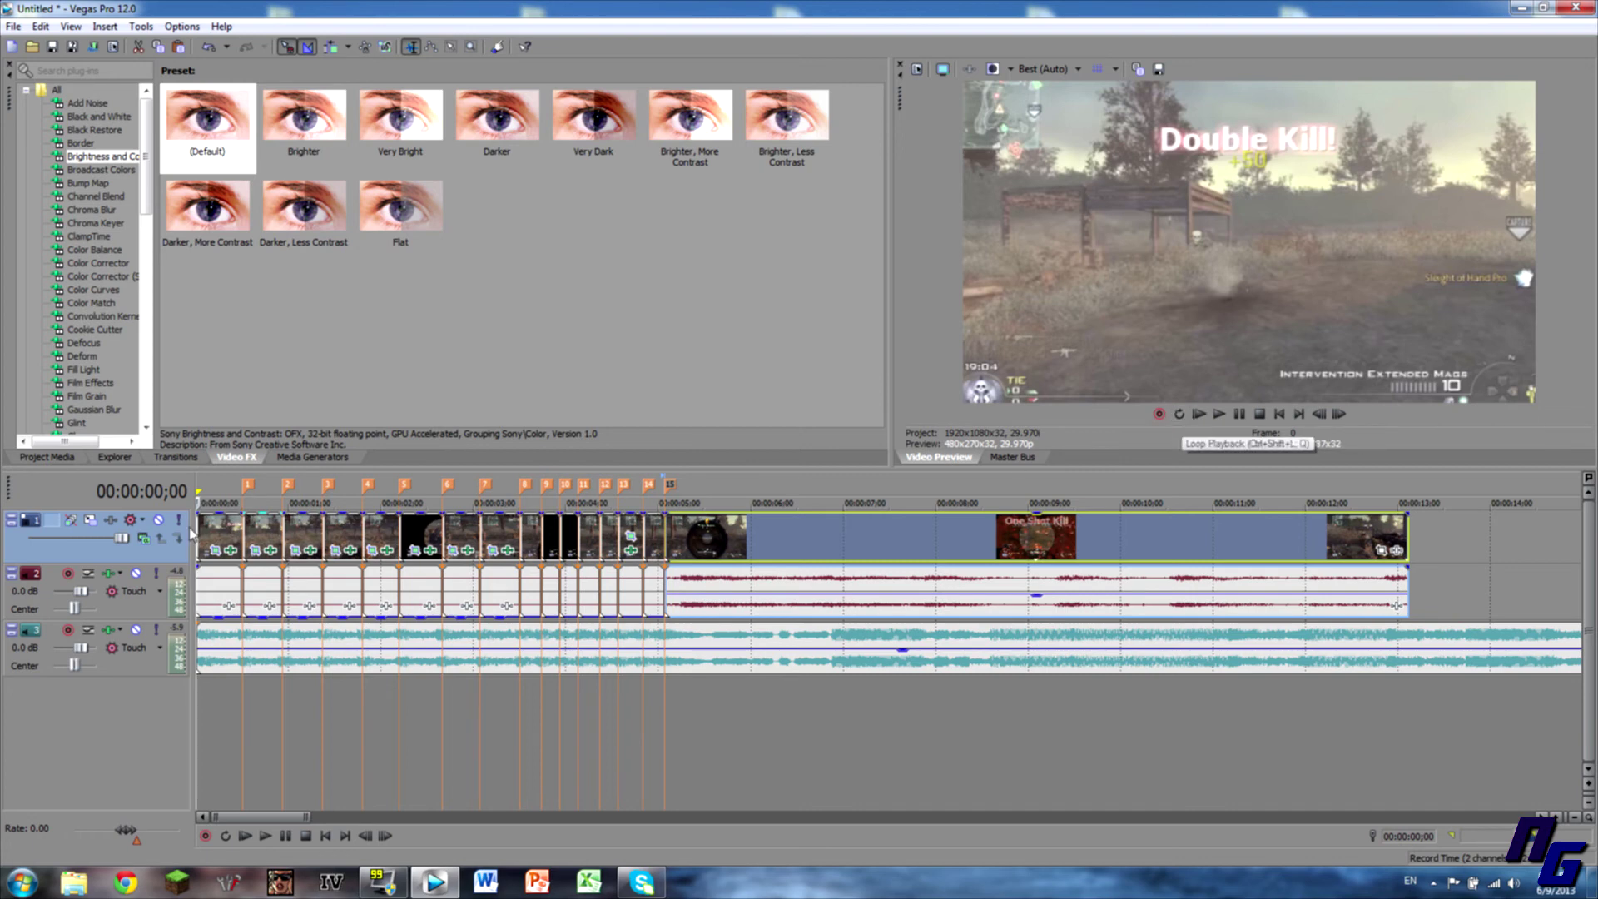
click(1219, 413)
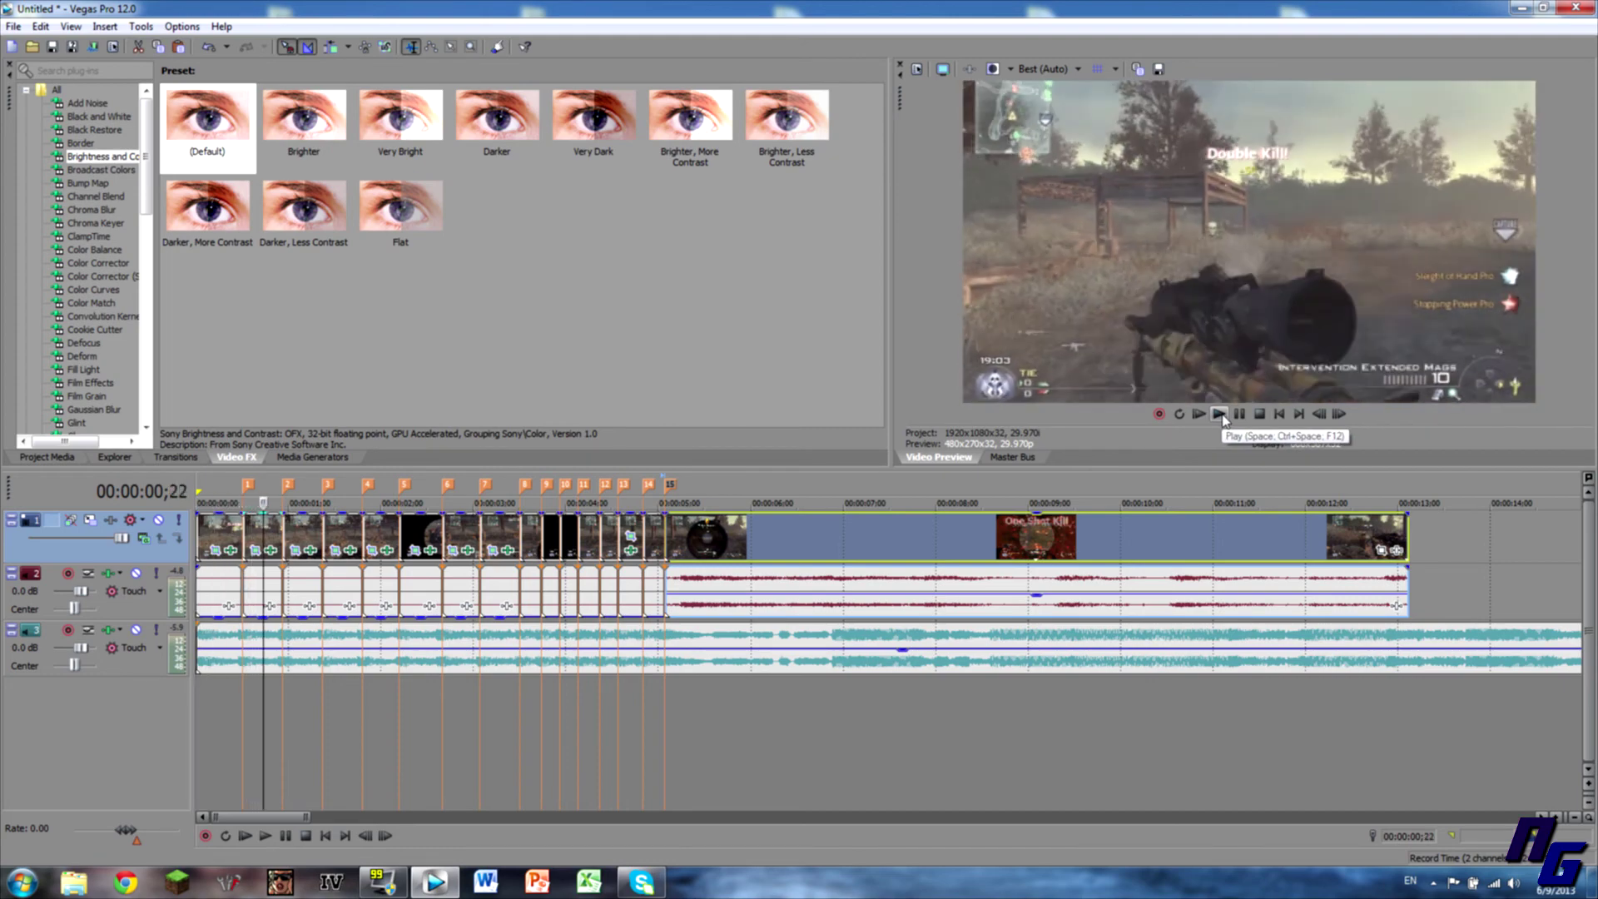
click(1219, 413)
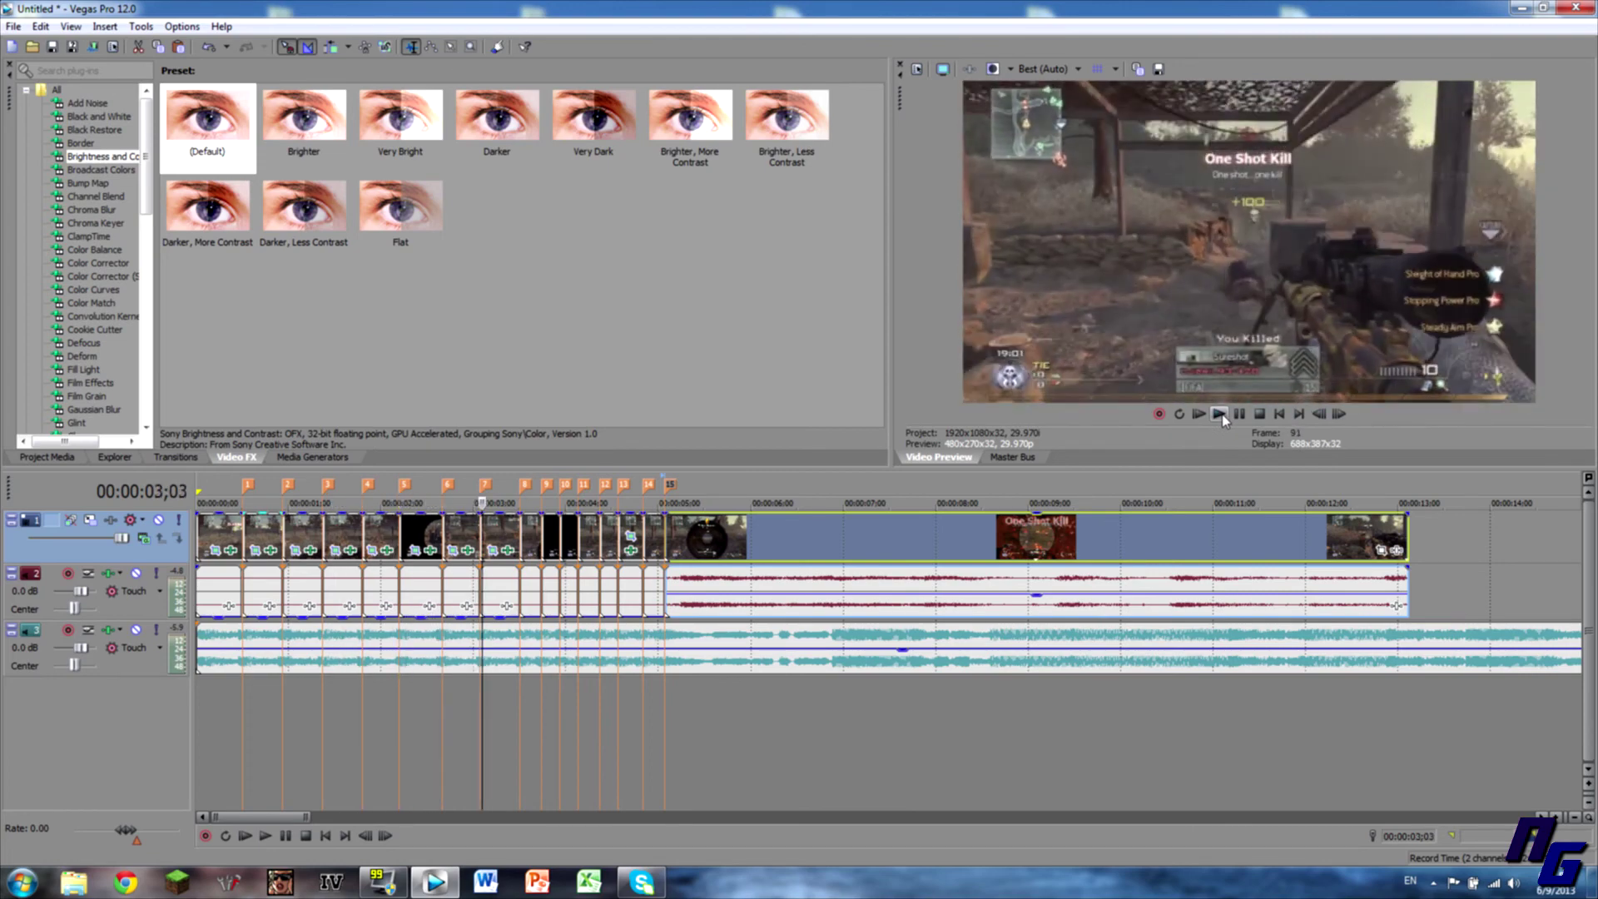
- Play the edit onward past the fifteenth marker and park the cursor at 00:00:05;10
click(1219, 414)
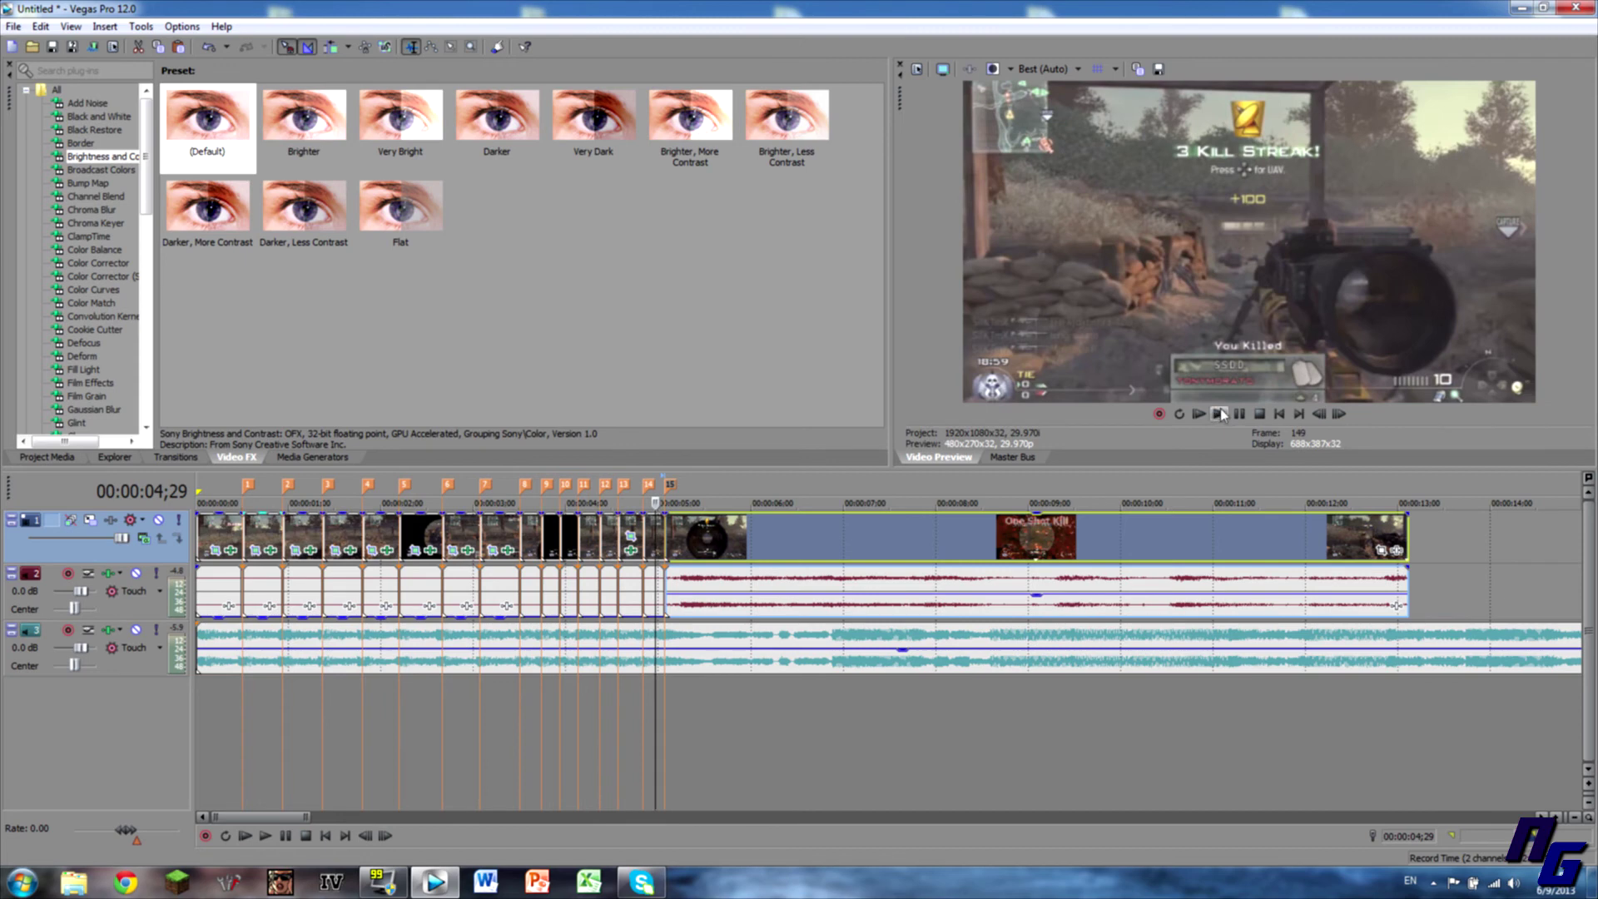
click(688, 547)
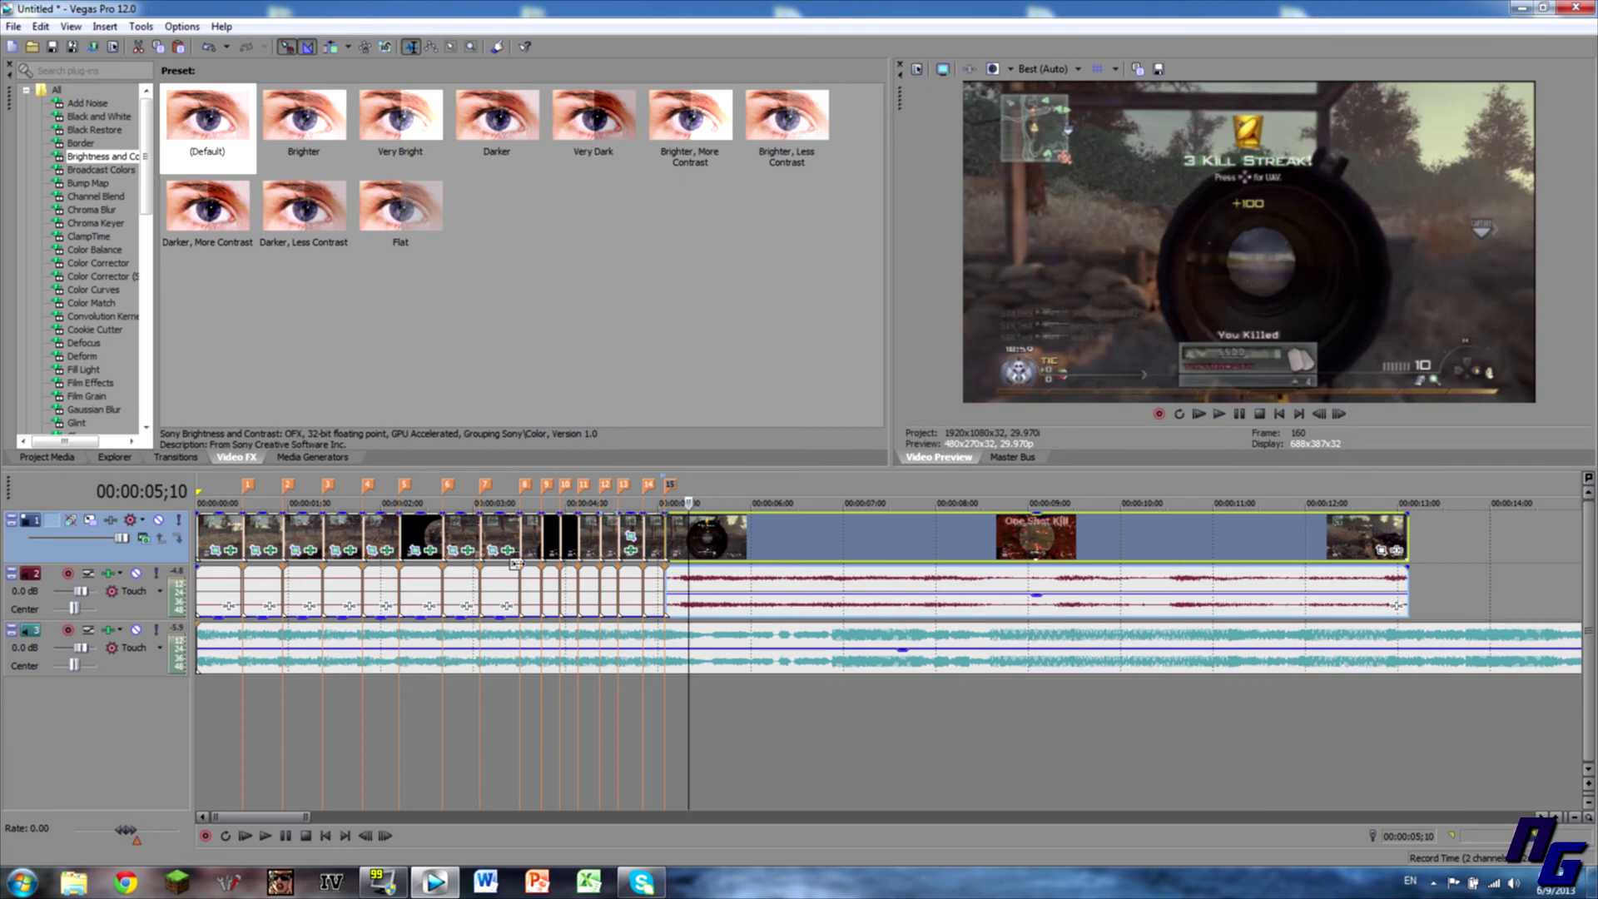
- Browse the video effects list and examine the available presets for TV Simulator and TwixtorPRO
click(431, 538)
scroll(108, 307, down, 10)
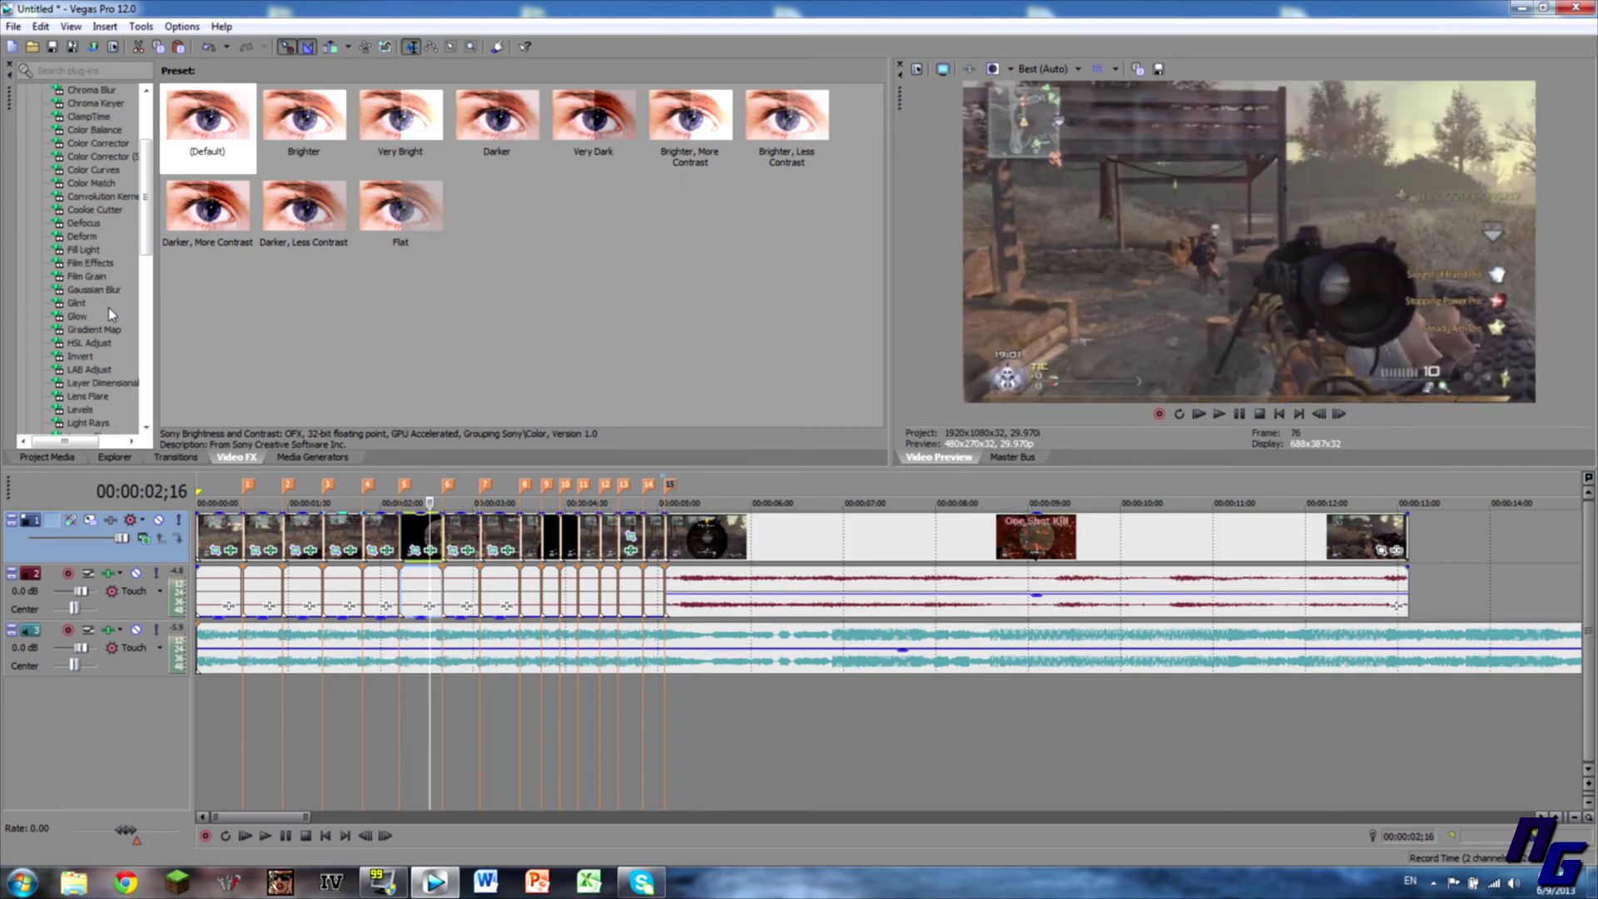
scroll(98, 351, down, 2)
click(98, 371)
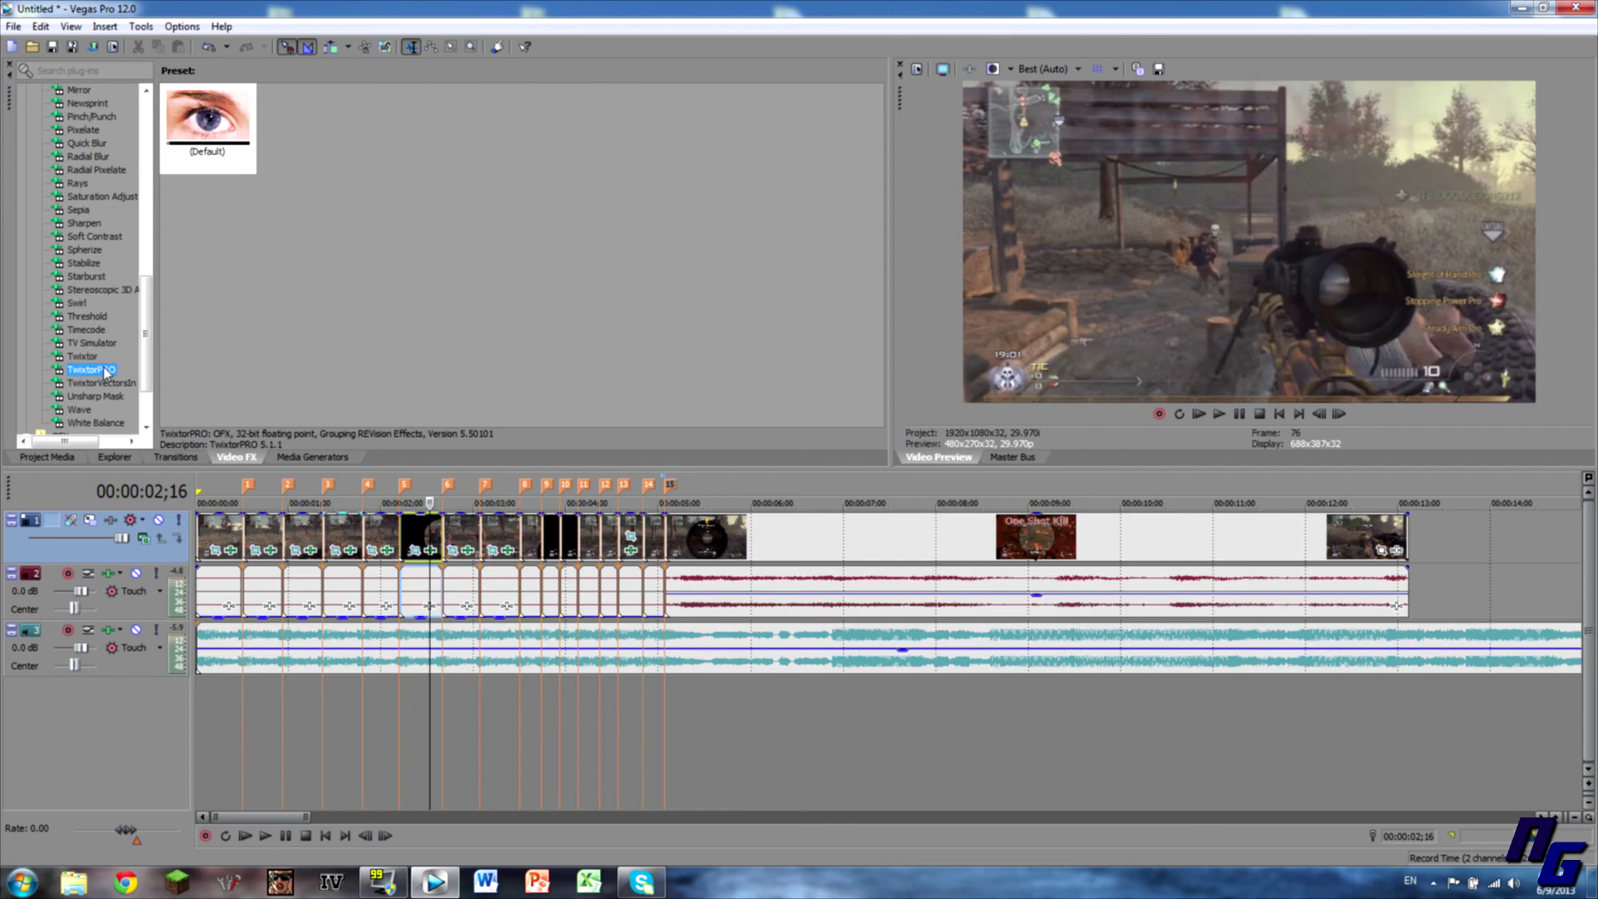
click(108, 341)
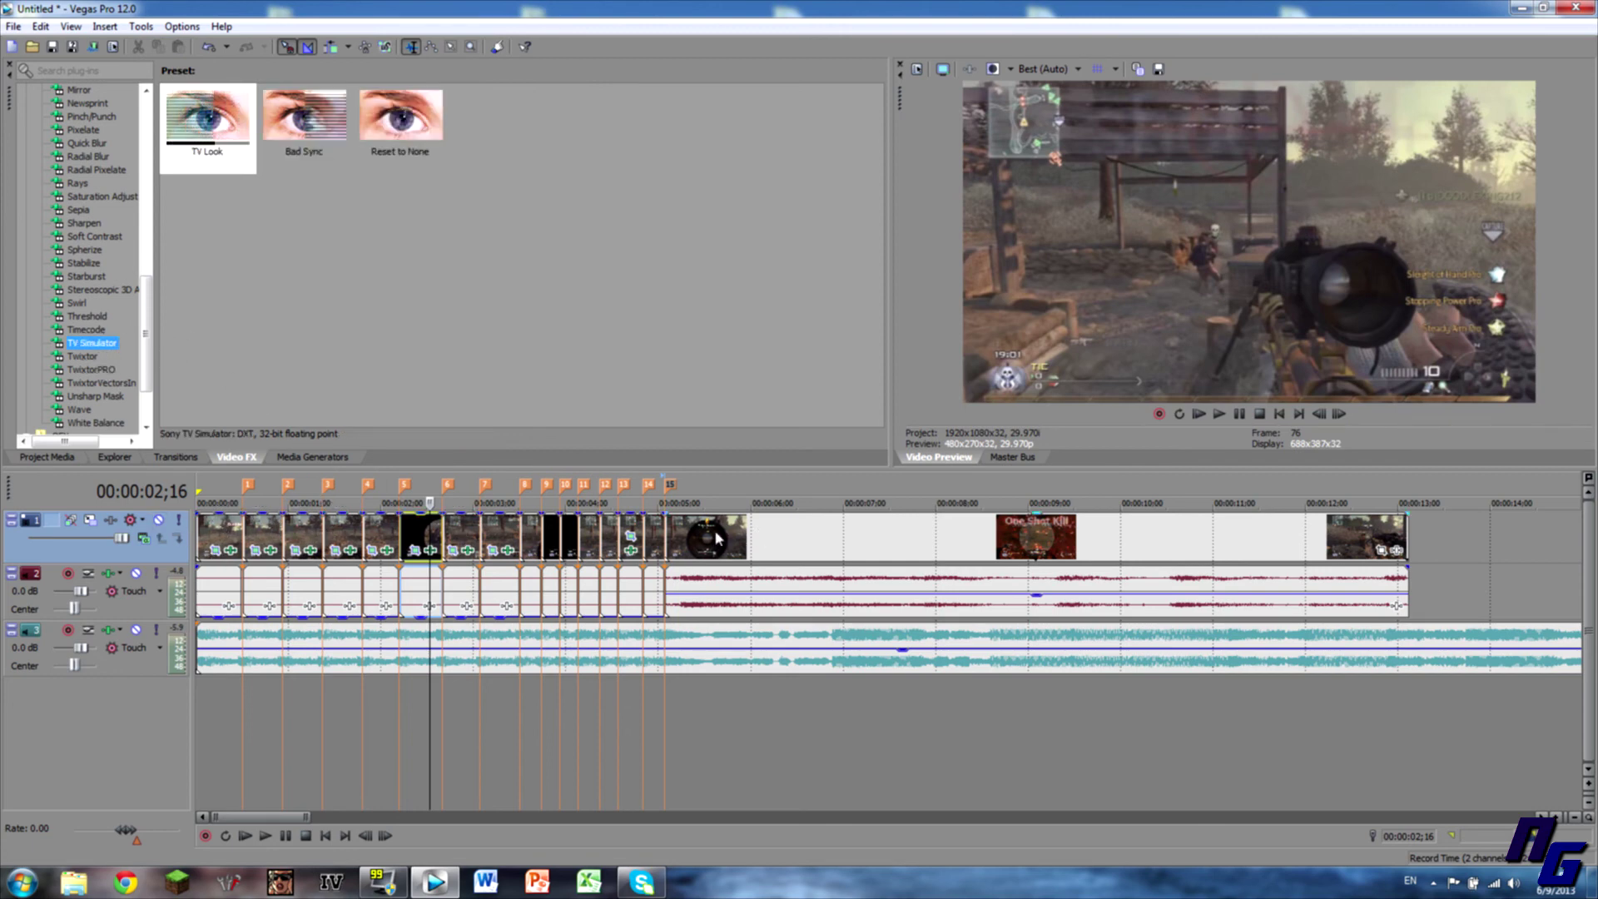
right_click(235, 545)
key(Escape)
right_click(210, 543)
key(Escape)
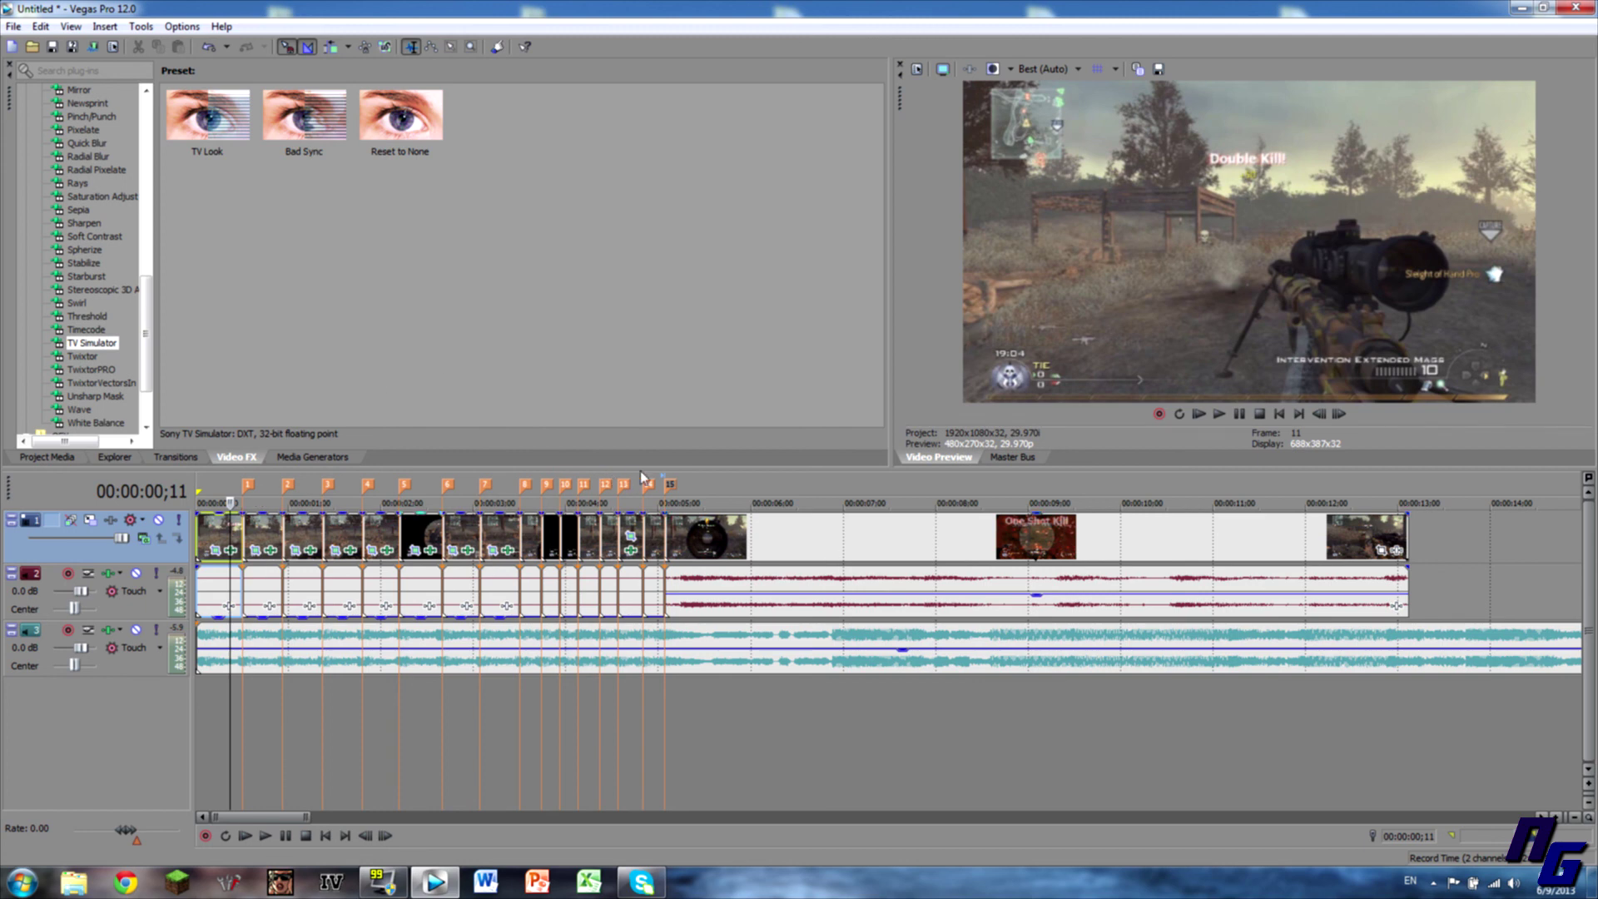
click(105, 372)
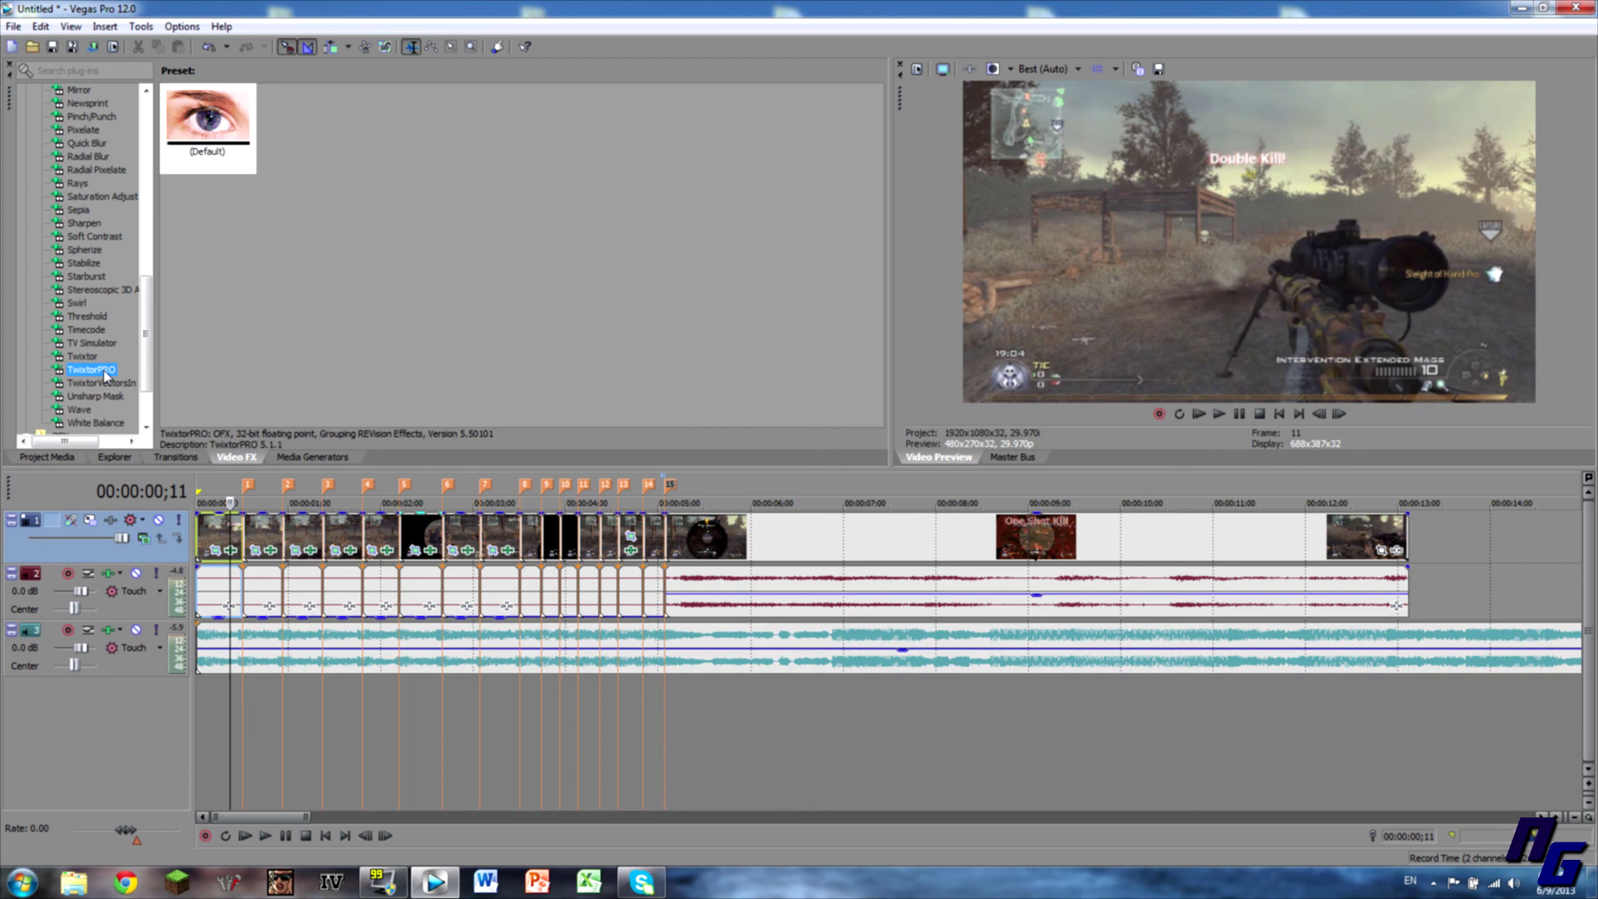